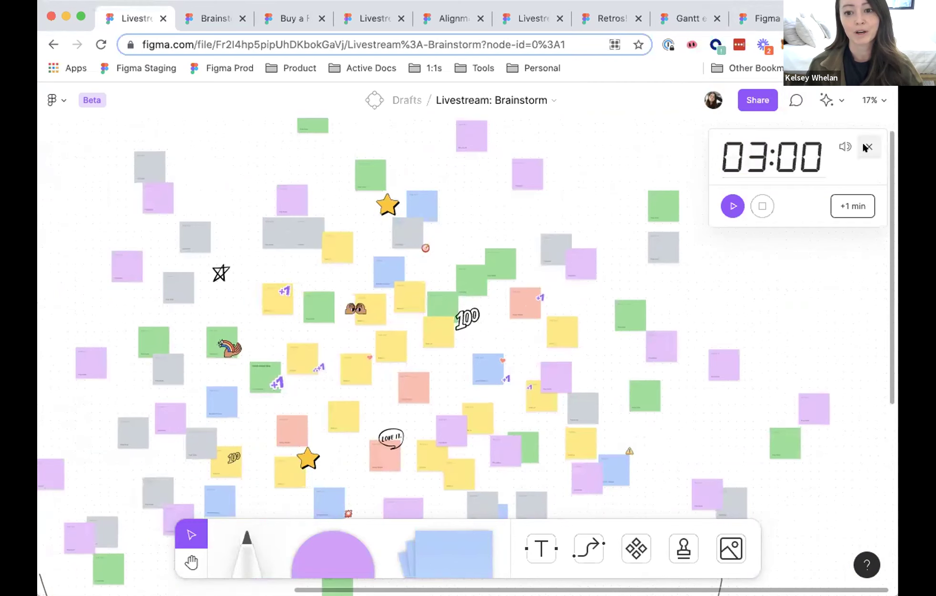
Look over the sticky notes and stamps on the brainstorm board, and open the Brainstorm Crazy 8s file.
scroll(355, 278, "up", 2)
scroll(354, 280, "up", 2)
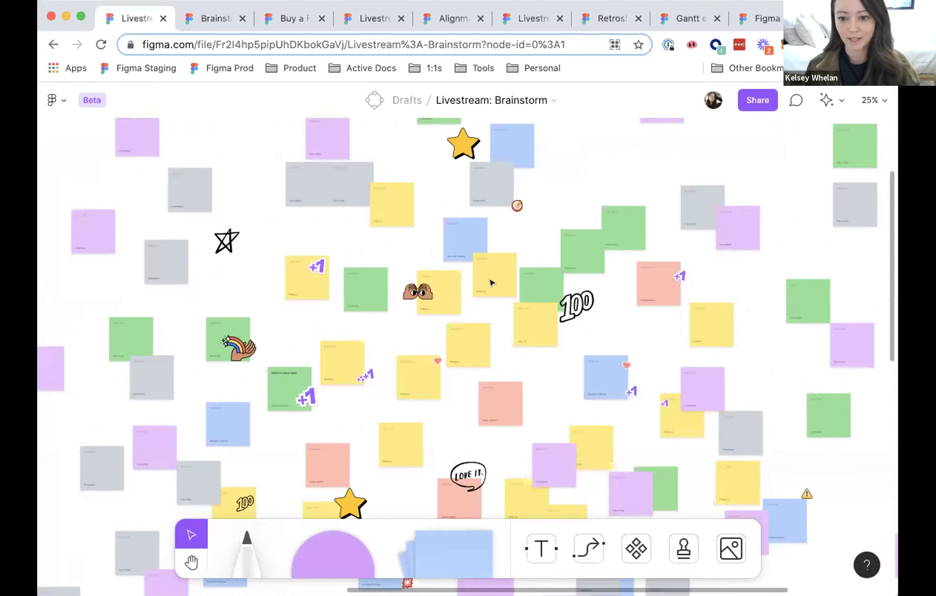
scroll(435, 363, "down", 2)
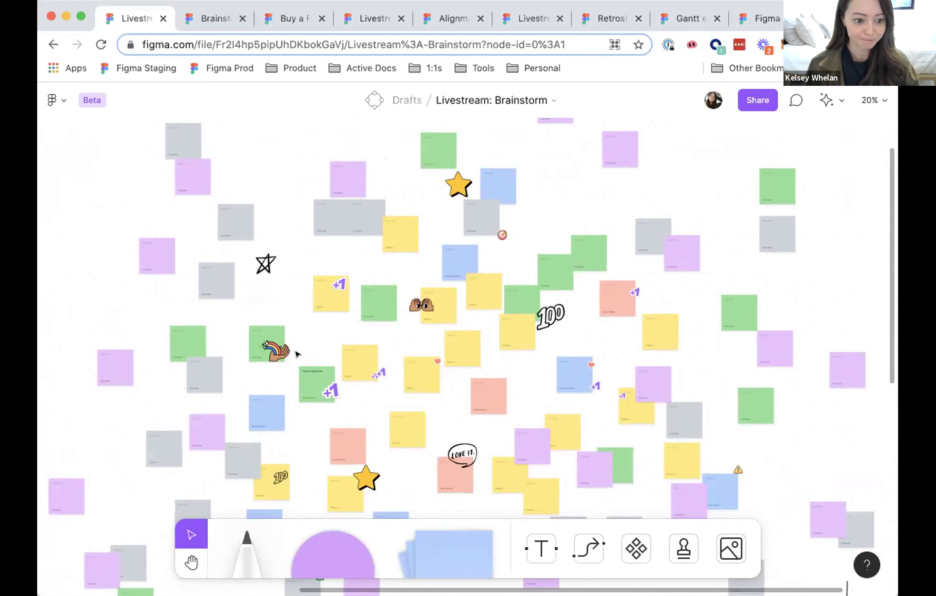
left_click(208, 19)
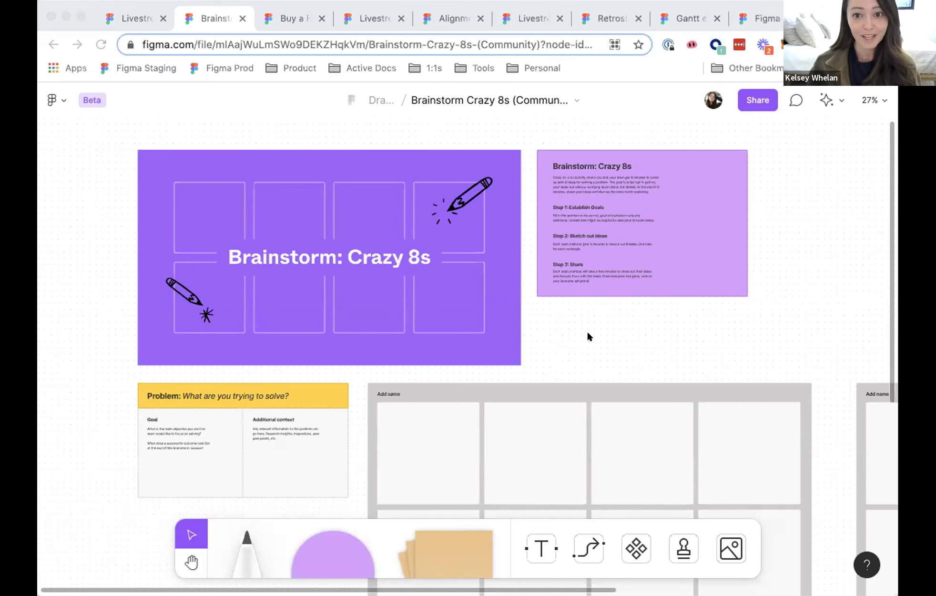
Open the Buy a Feature file and examine its instruction card and the example bills.
key("super+Tab")
left_click(290, 20)
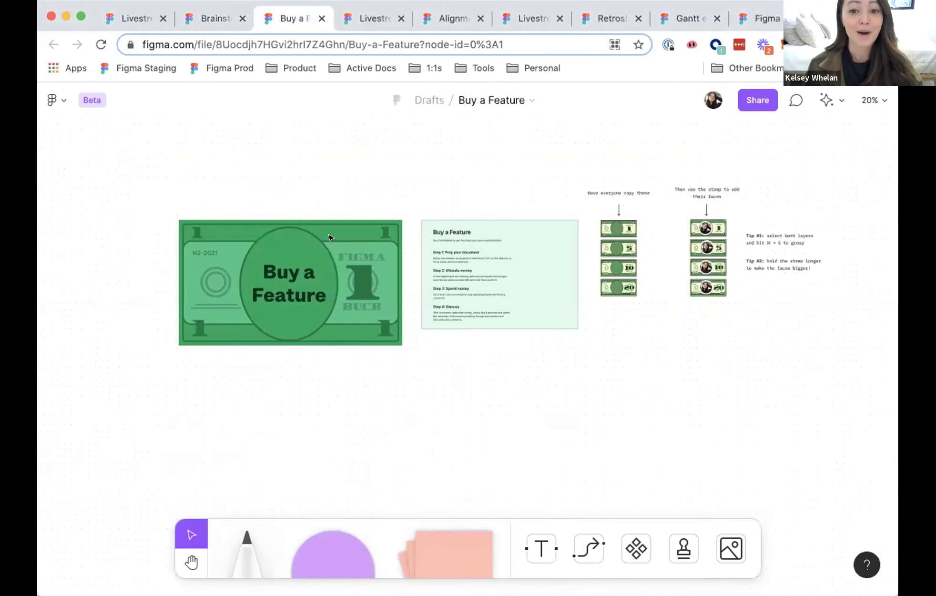
scroll(329, 237, "up", 5)
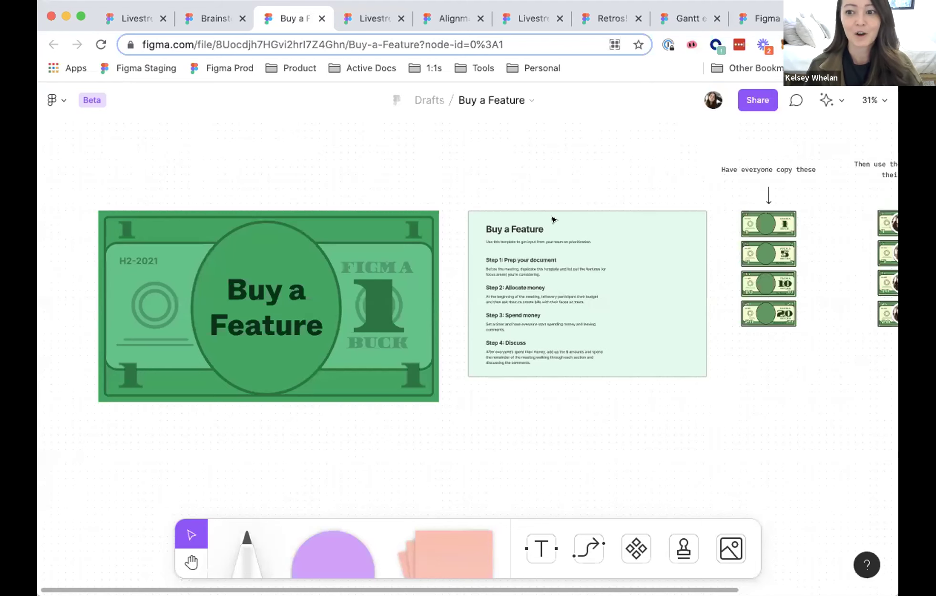
scroll(554, 218, "right", 5)
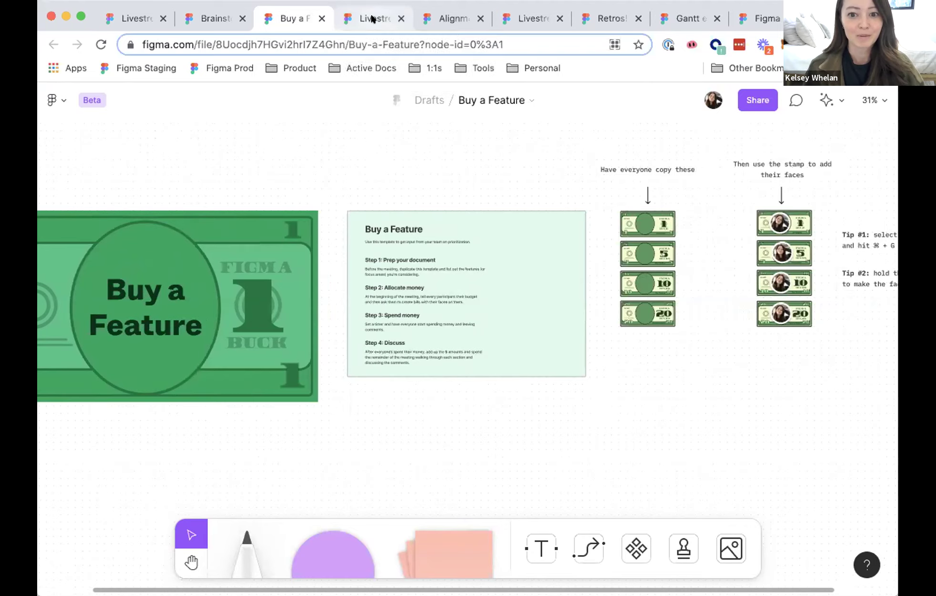
Open the Livestream: Buy a Focus Area file and examine the blank bills under "Everybody gets $100".
left_click(372, 18)
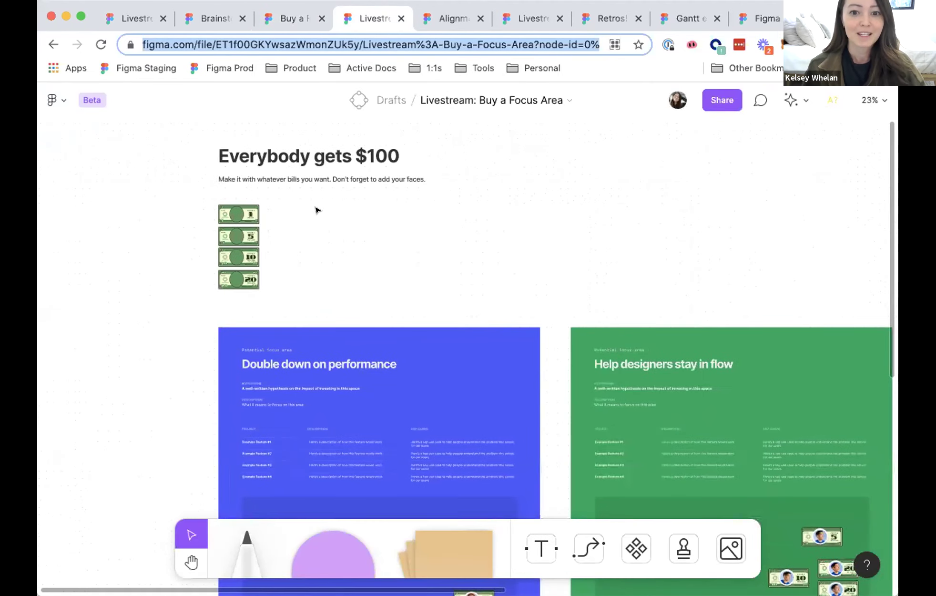
scroll(318, 209, "right", 2)
scroll(319, 199, "up", 2)
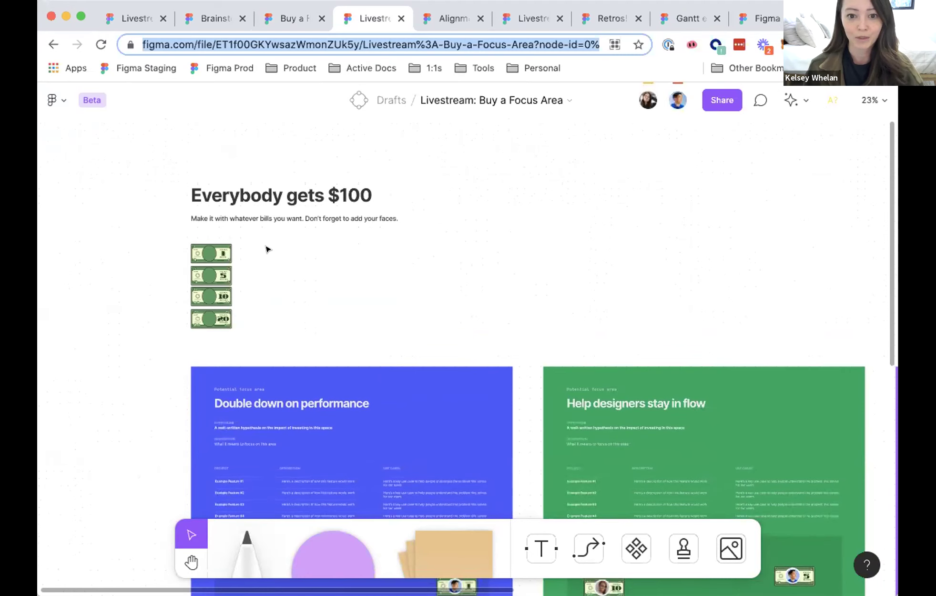
scroll(237, 249, "left", 2)
scroll(267, 247, "up", 5)
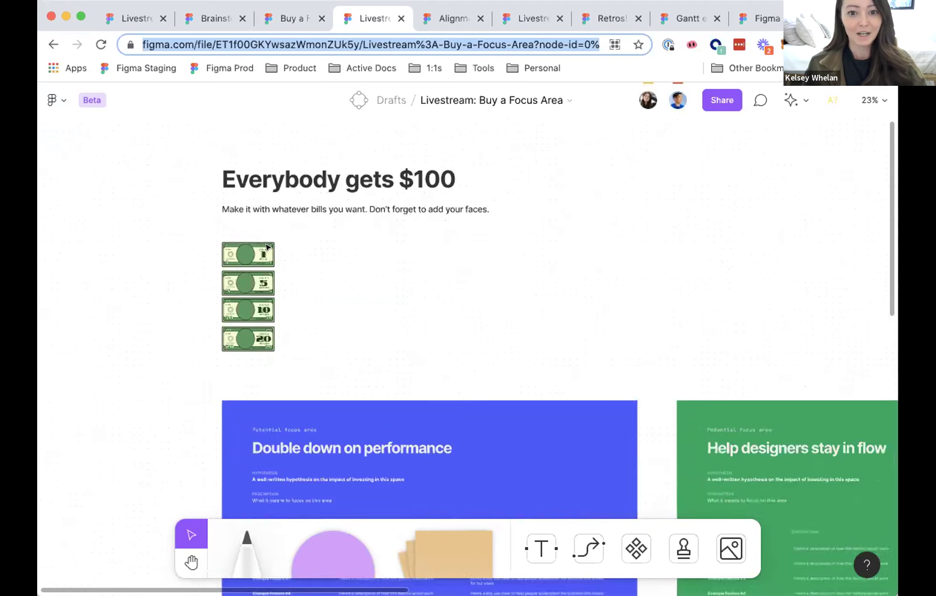
left_click(232, 269)
left_click(222, 301)
left_click(213, 385)
scroll(210, 274, "up", 2)
left_click(403, 272)
key("super+backslash")
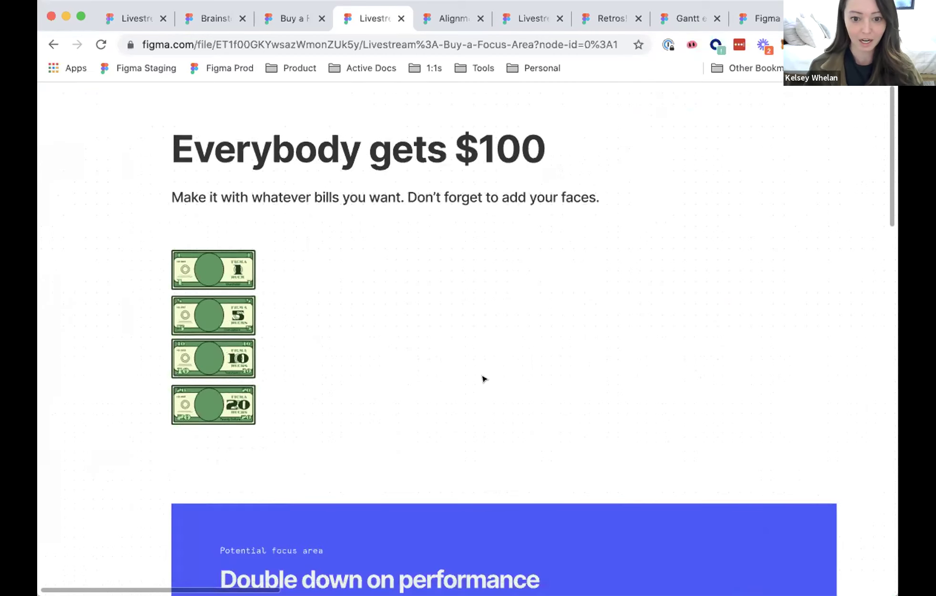
key("super+backslash")
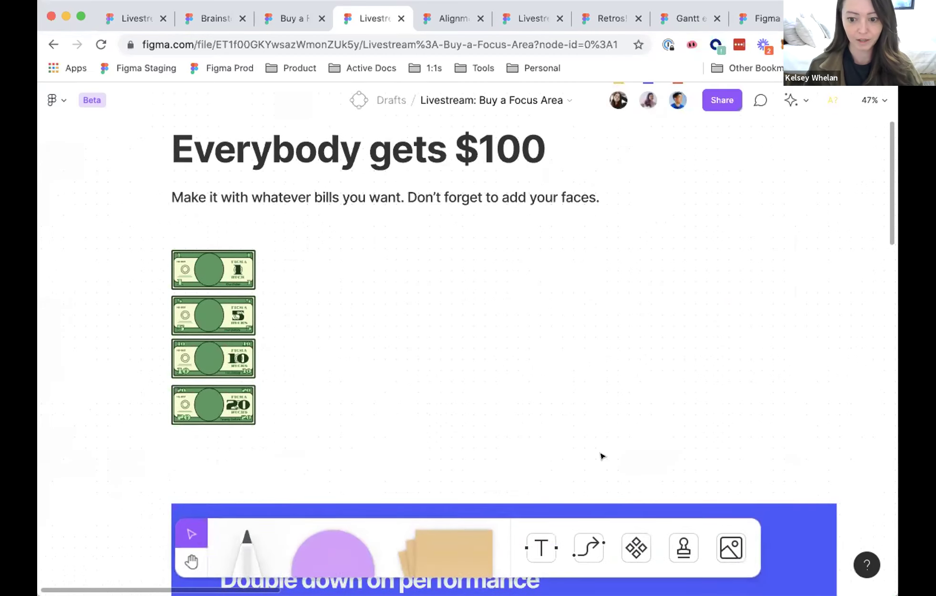
Stamp an enlarged profile photo onto the green oval of the blank $1 bill.
left_click(683, 547)
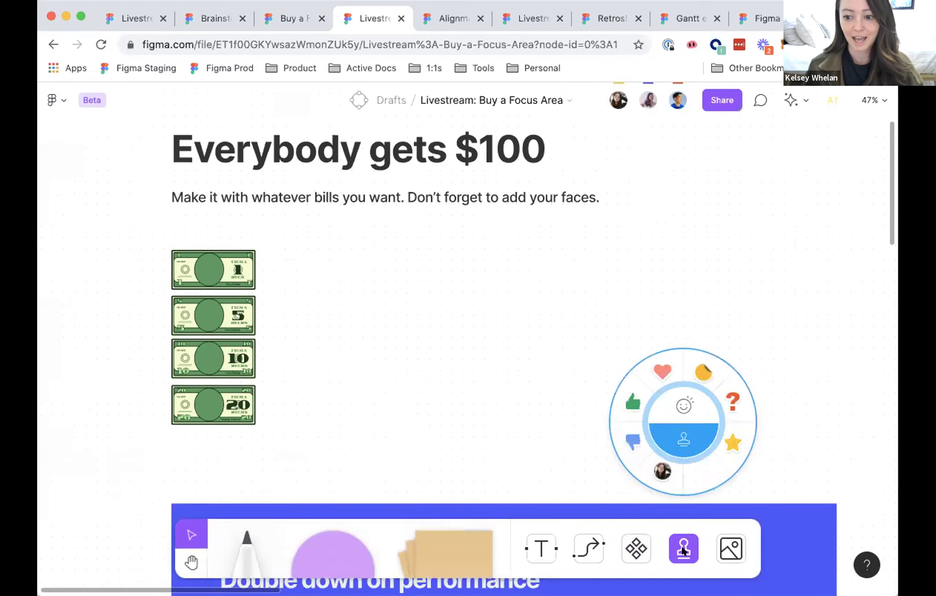
left_click(659, 479)
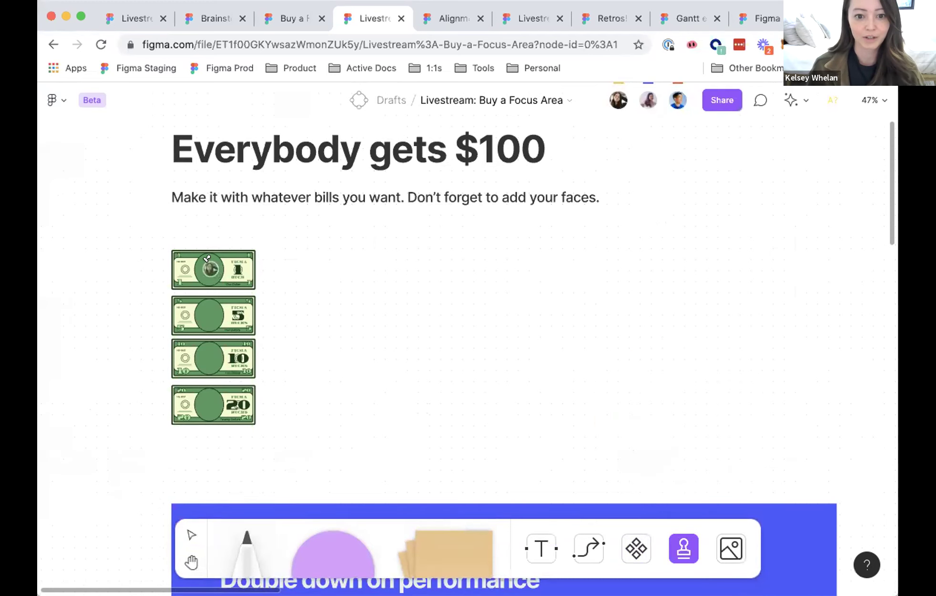
left_click(207, 258)
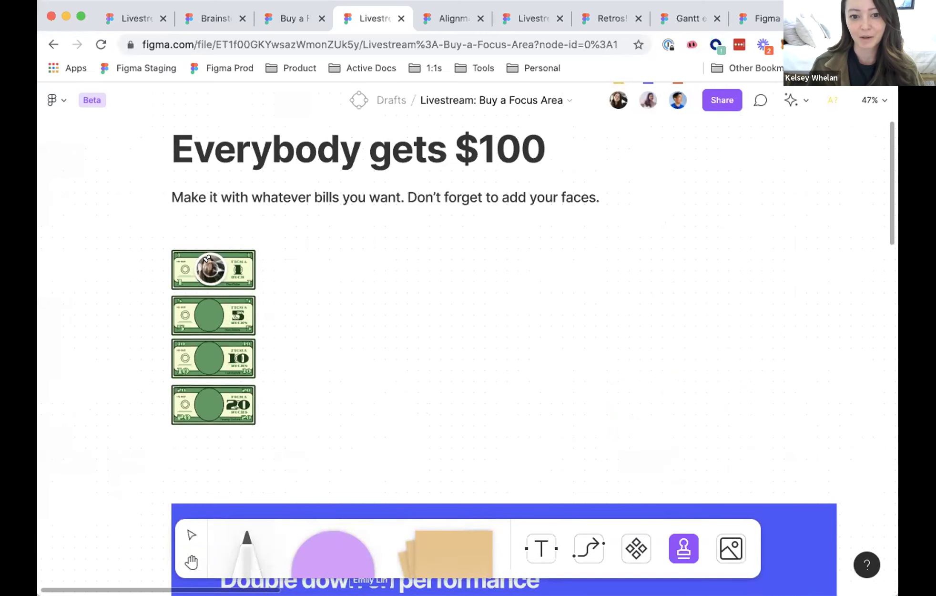
key("Escape")
Group the $1 bill with its profile photo stamp so they move as one object.
scroll(244, 272, "up", 5)
left_click(187, 260)
left_click(187, 259)
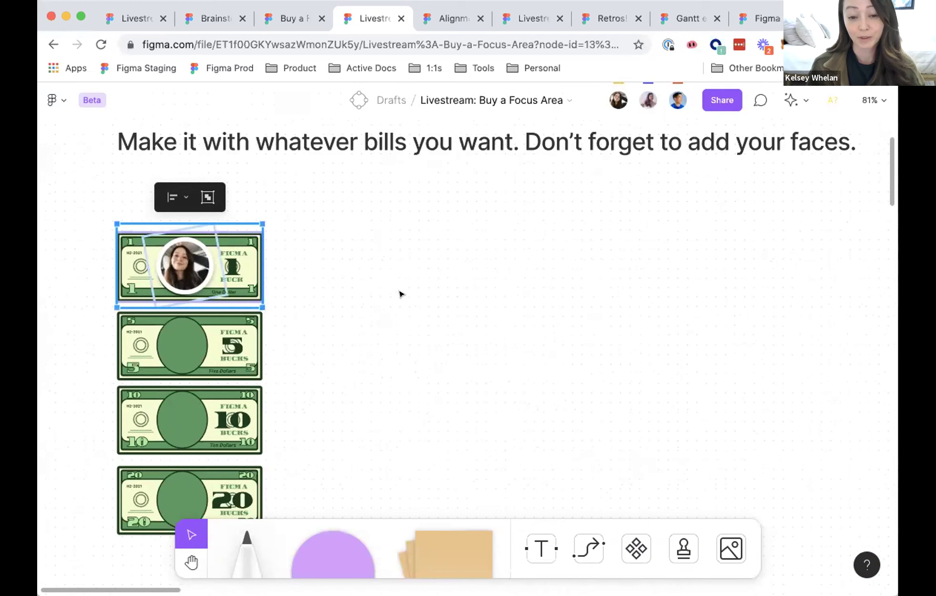
scroll(401, 294, "down", 1)
key("super+g")
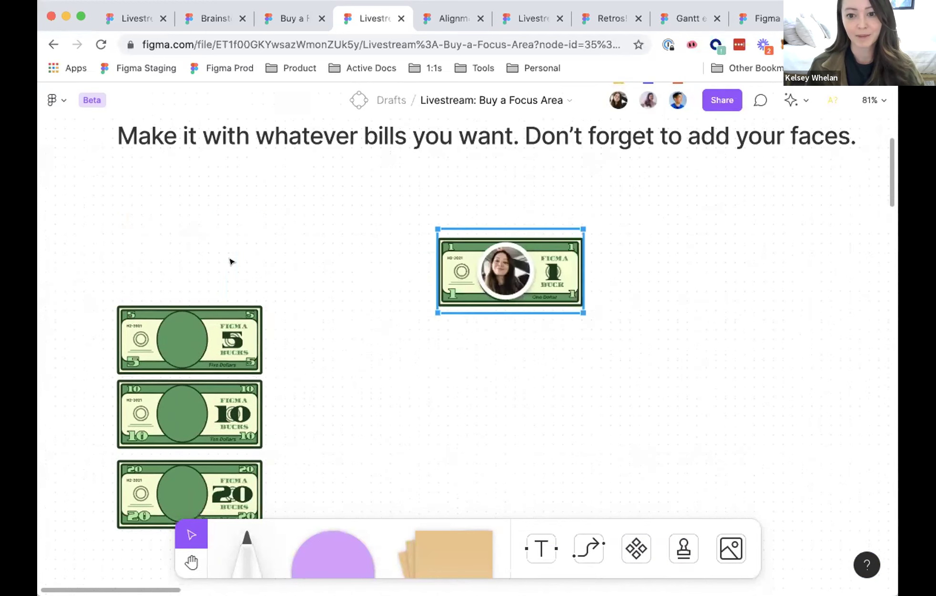
left_click(380, 330)
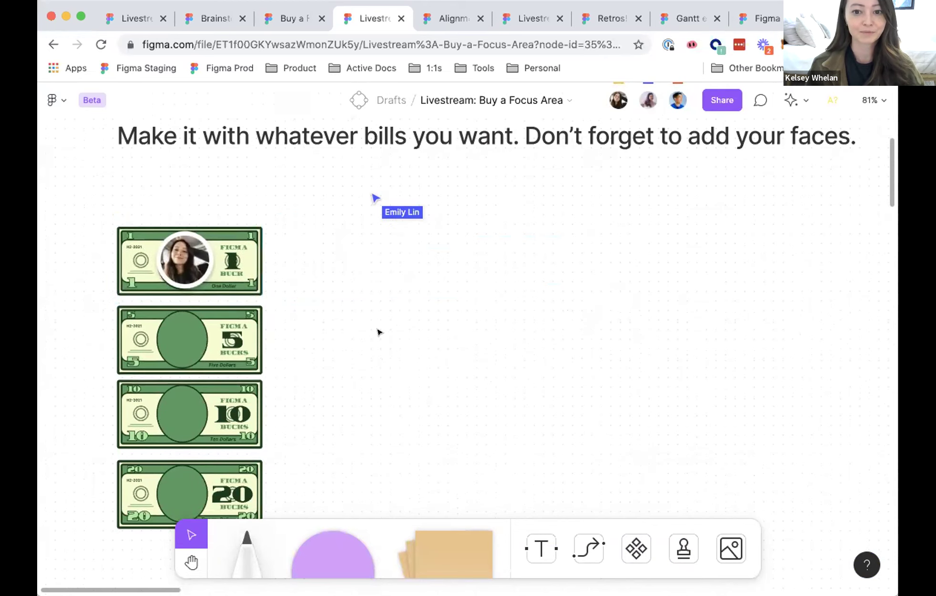
Examine the prepared bill stacks below the boards, and the hypotheses, project tables and placed bills on the focus areas.
scroll(380, 330, "down", 5)
scroll(380, 331, "down", 15)
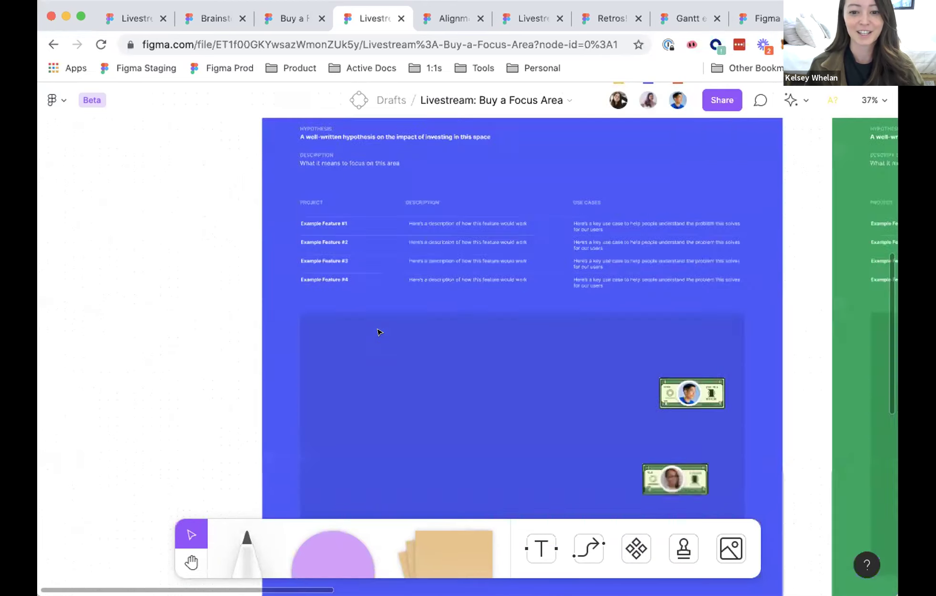
scroll(380, 403, "down", 2)
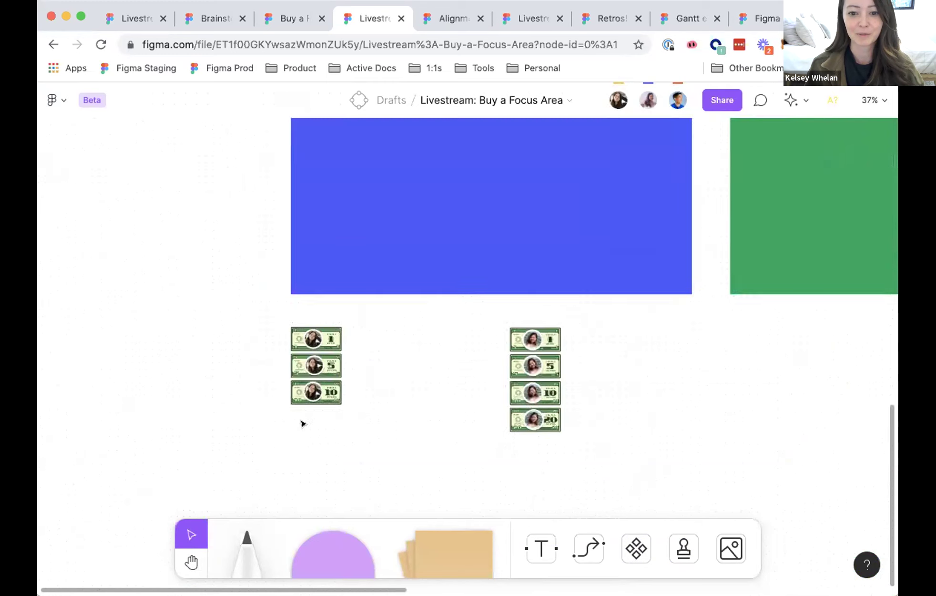
scroll(433, 387, "up", 1)
scroll(433, 387, "down", 3)
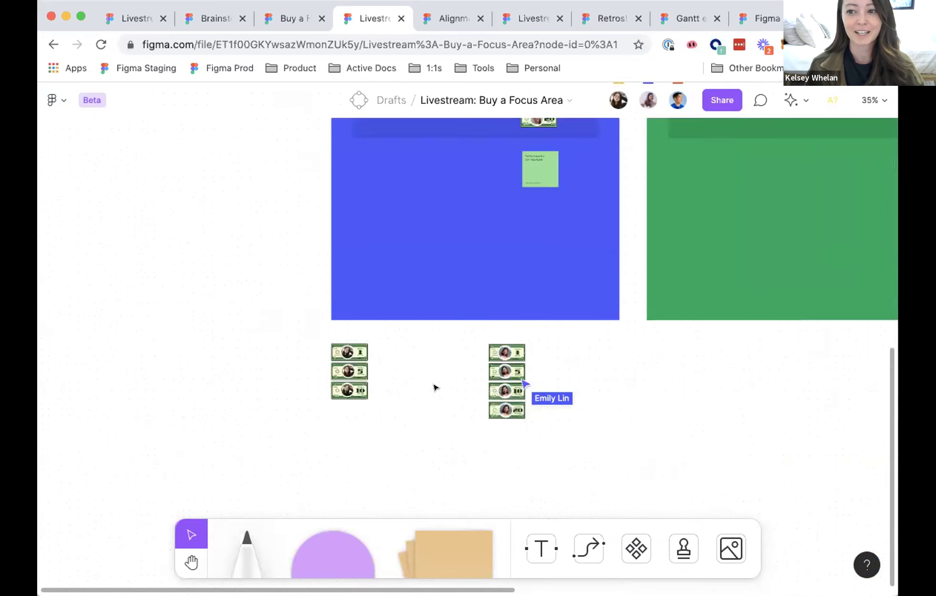
scroll(434, 387, "up", 5)
scroll(434, 387, "up", 2)
scroll(433, 387, "right", 5)
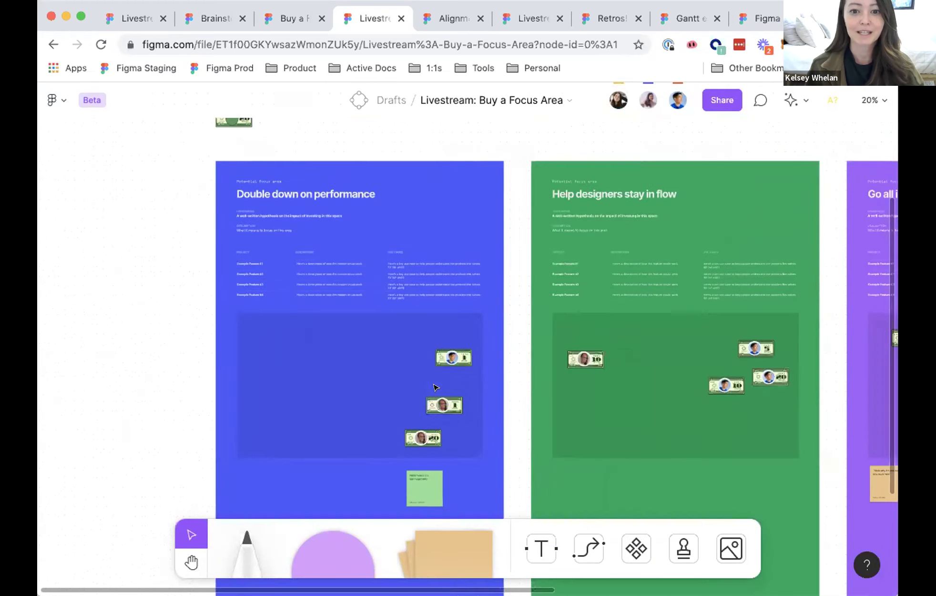
scroll(435, 387, "right", 3)
scroll(435, 387, "down", 1)
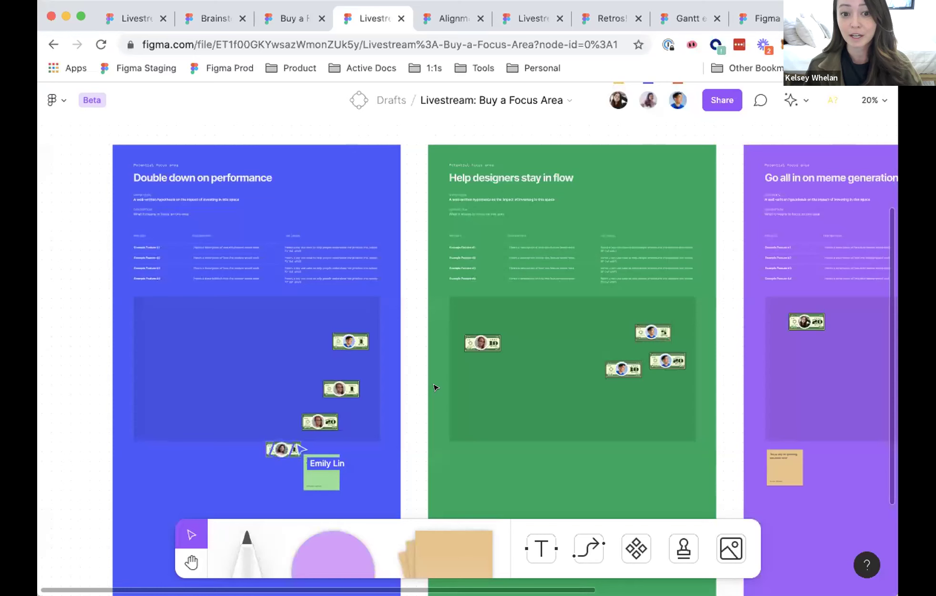
scroll(435, 387, "up", 2)
scroll(435, 387, "left", 3)
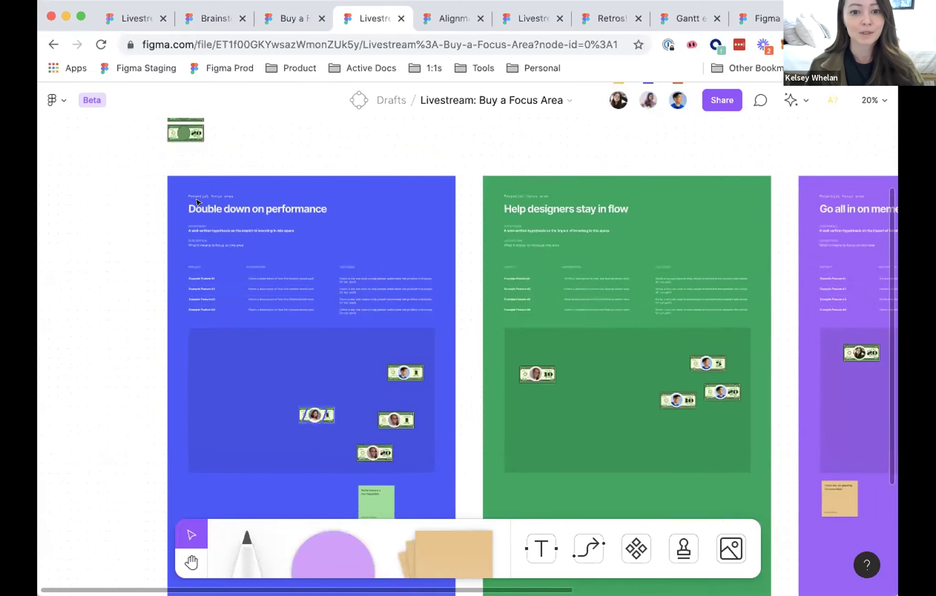
scroll(197, 202, "up", 5)
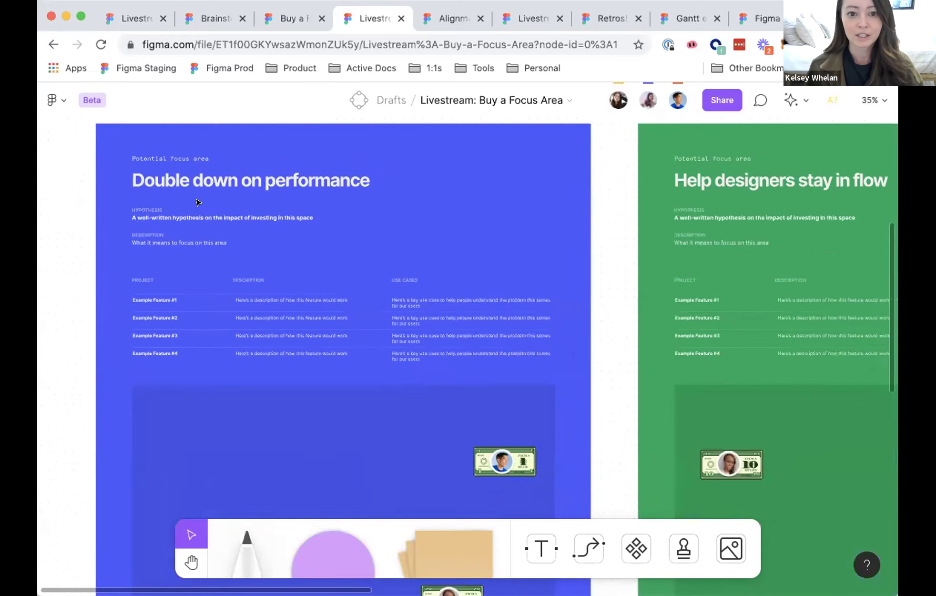
scroll(196, 200, "up", 2)
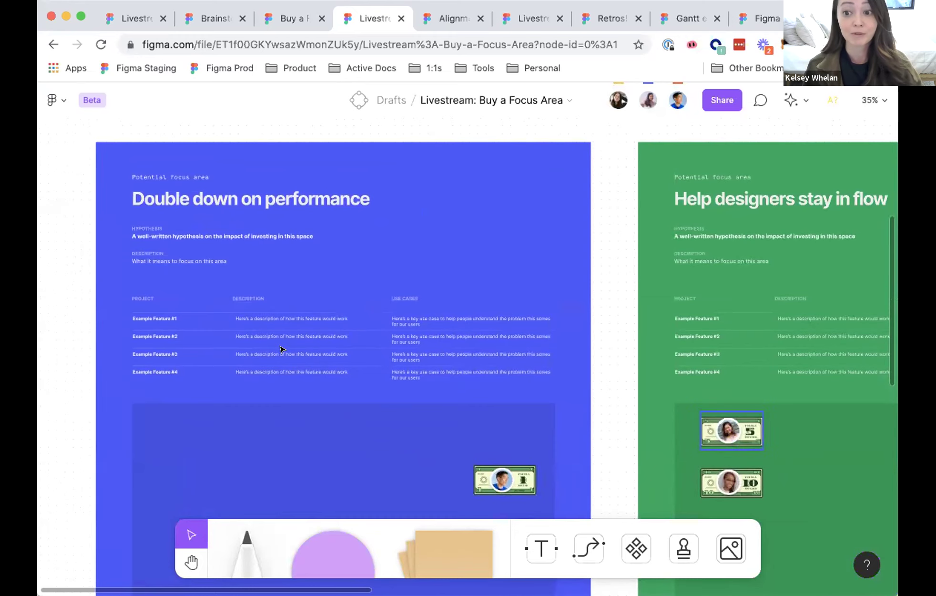
Move the stamped $10 bill from the stack below the blue board into the "Go all in on meme generation" spending area.
scroll(281, 349, "down", 10)
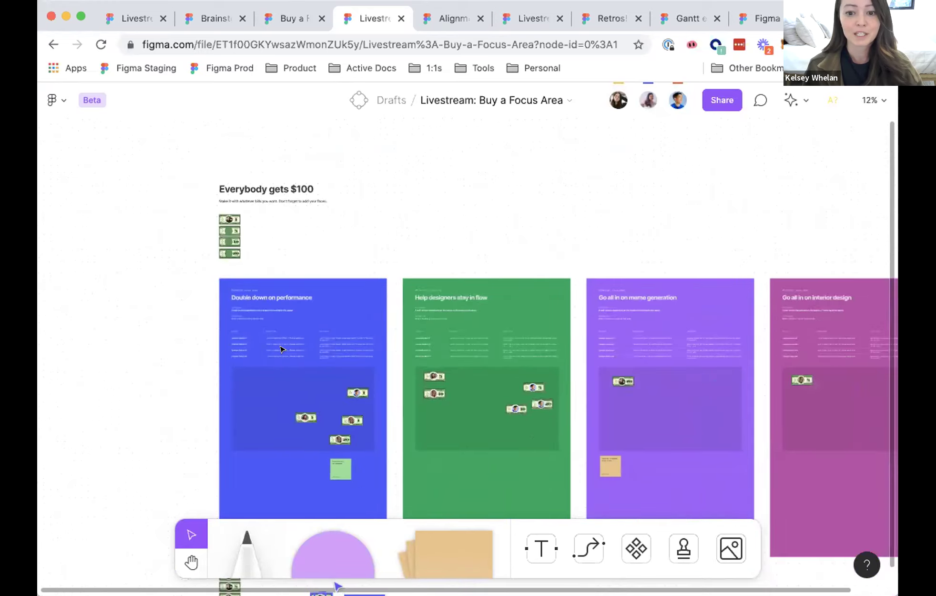
scroll(281, 349, "right", 5)
scroll(281, 349, "down", 2)
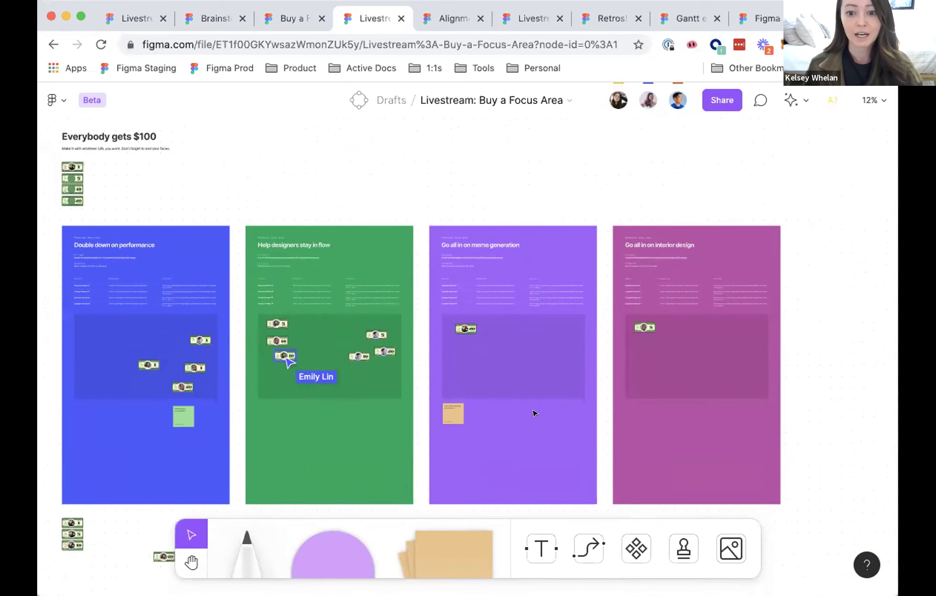
scroll(207, 450, "down", 1)
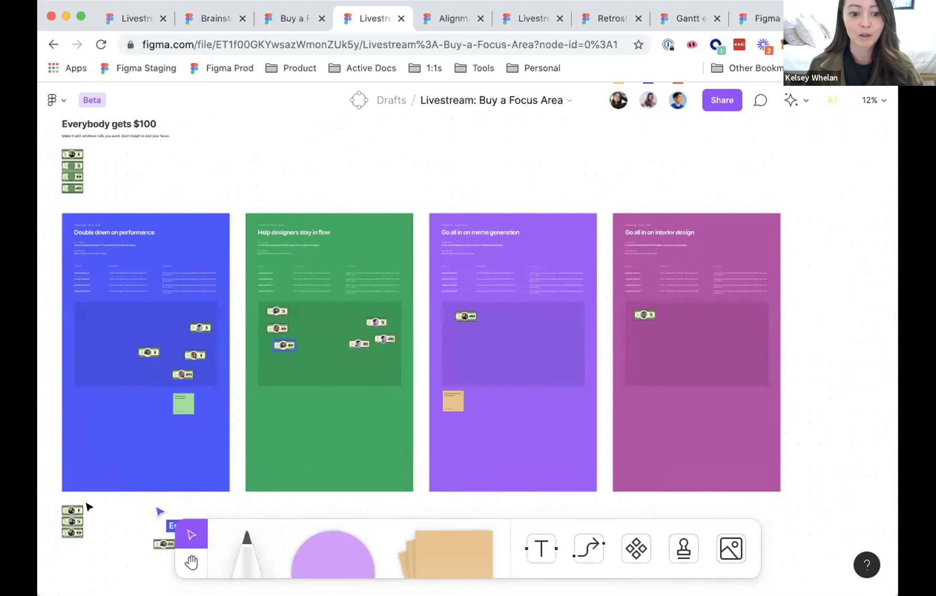
left_click_drag(72, 533, 481, 339)
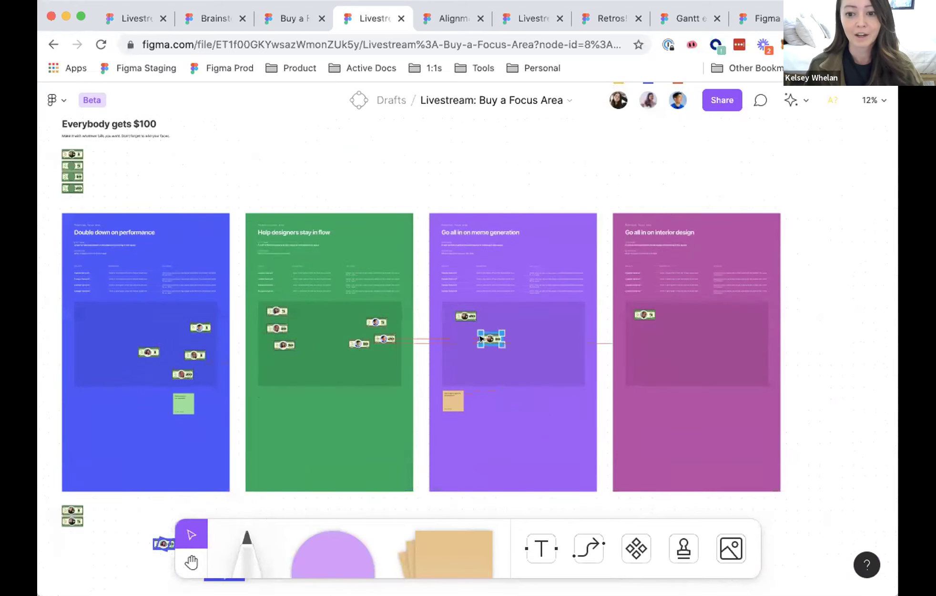
Examine the placed bills and the sticky note on the meme generation board, and review the other focus areas.
scroll(481, 368, "up", 5)
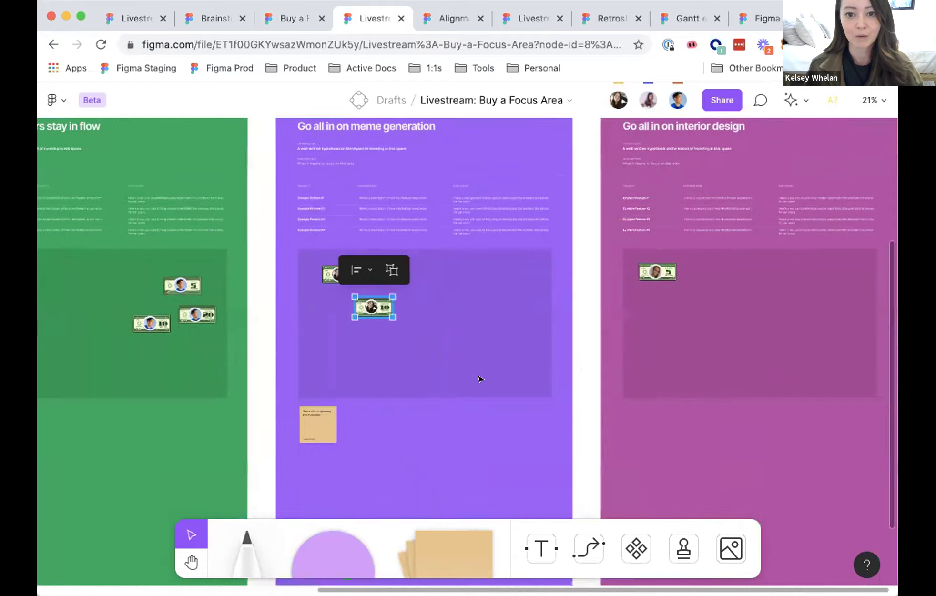
scroll(480, 381, "up", 1)
scroll(479, 381, "left", 1)
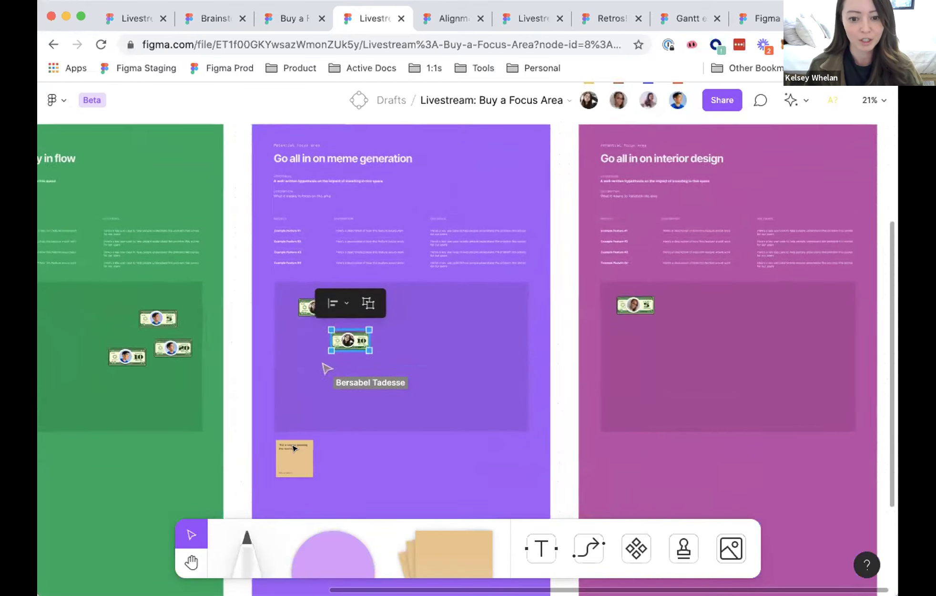
scroll(294, 448, "up", 5)
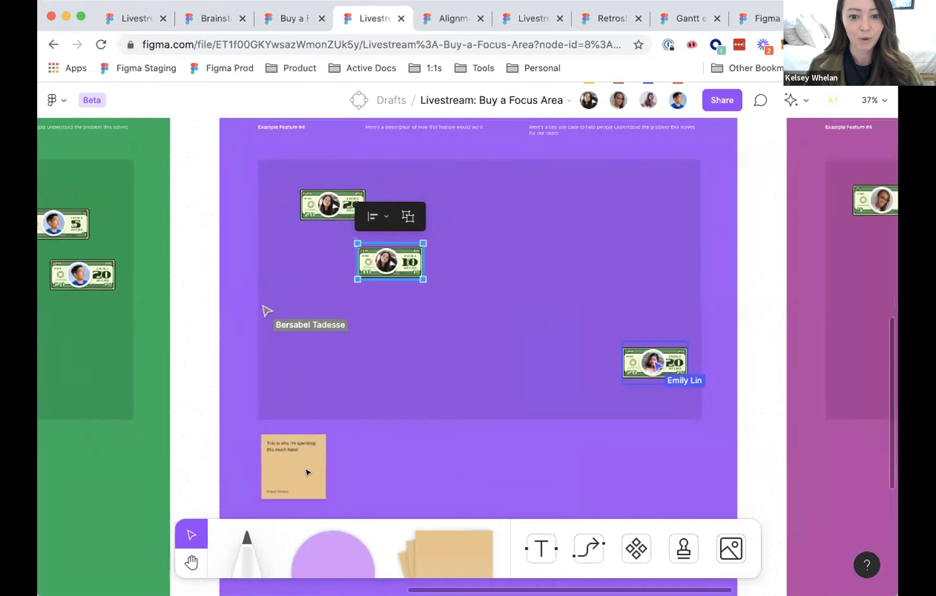
scroll(306, 472, "down", 1)
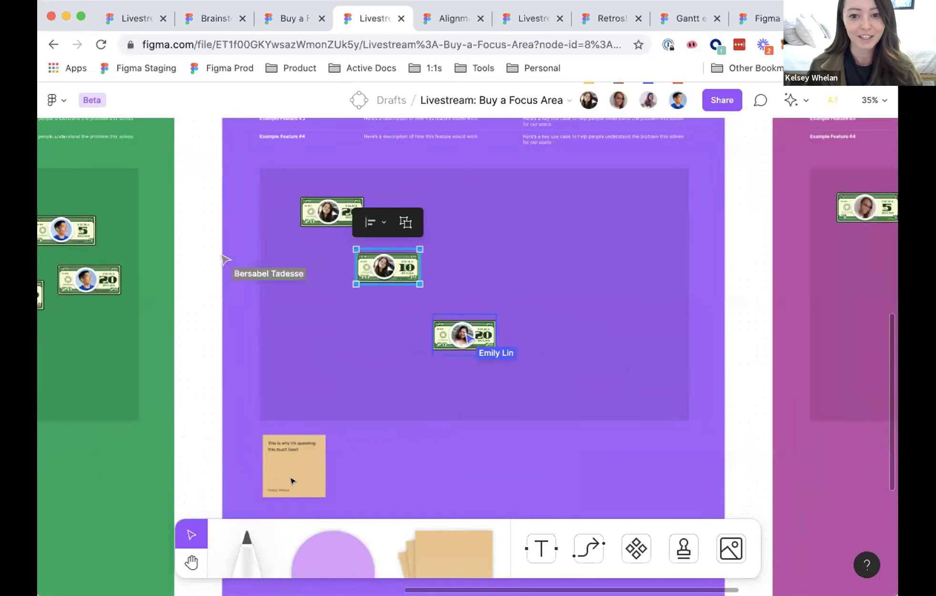
scroll(292, 480, "down", 5)
scroll(293, 480, "left", 5)
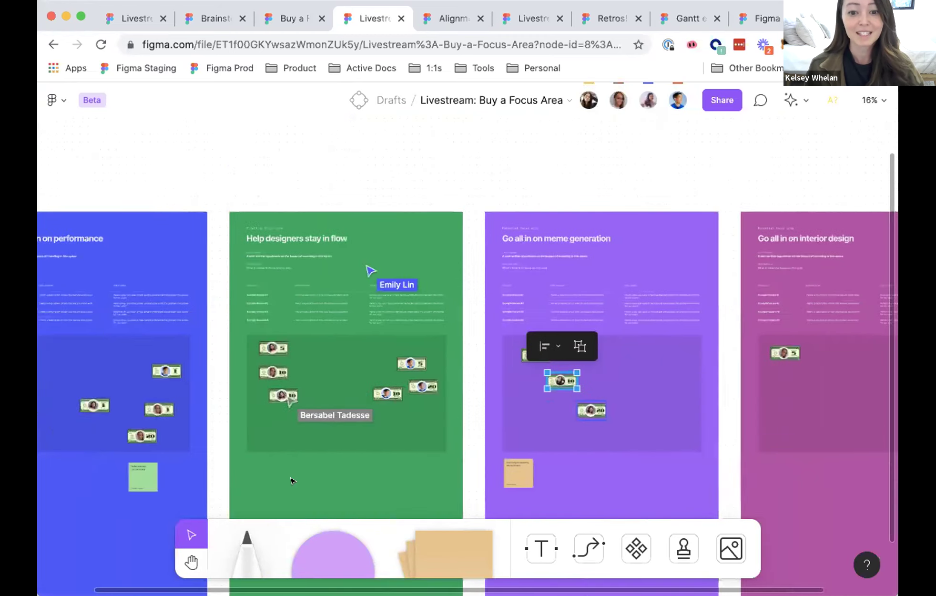
scroll(293, 480, "left", 3)
scroll(293, 480, "down", 2)
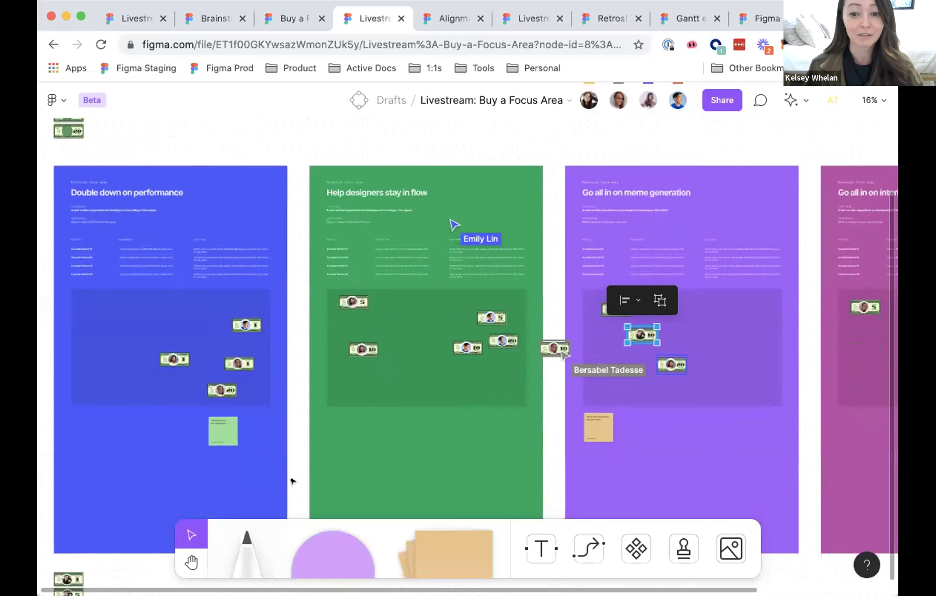
Examine the placed bills and the sticky notes on the performance and meme generation focus areas.
scroll(292, 480, "down", 1)
scroll(293, 481, "right", 1)
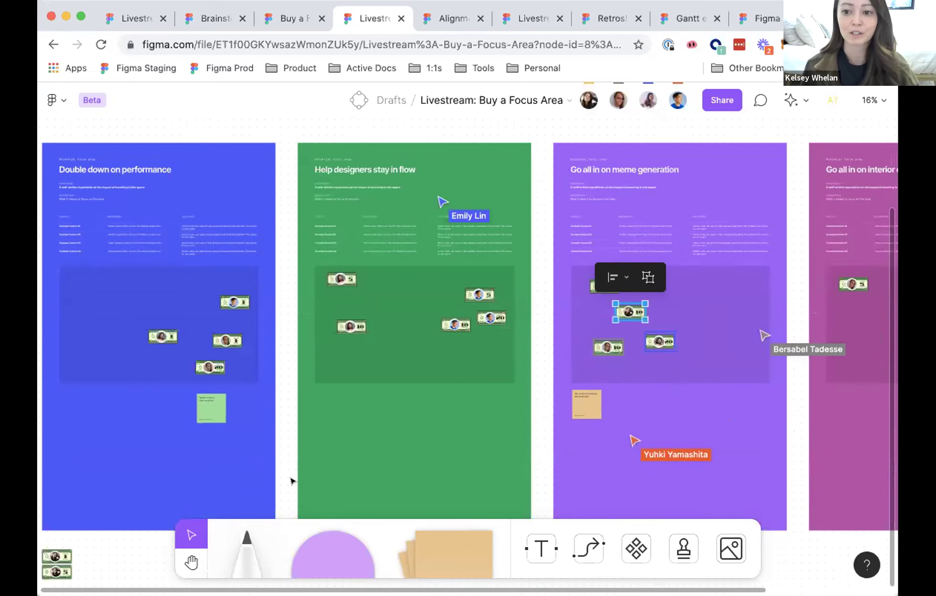
scroll(473, 422, "left", 1)
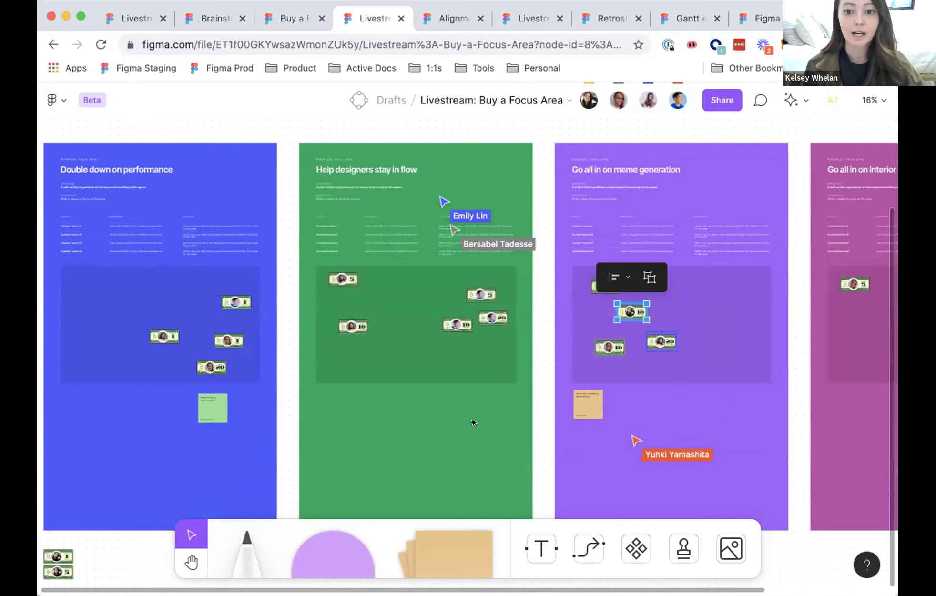
scroll(474, 422, "left", 1)
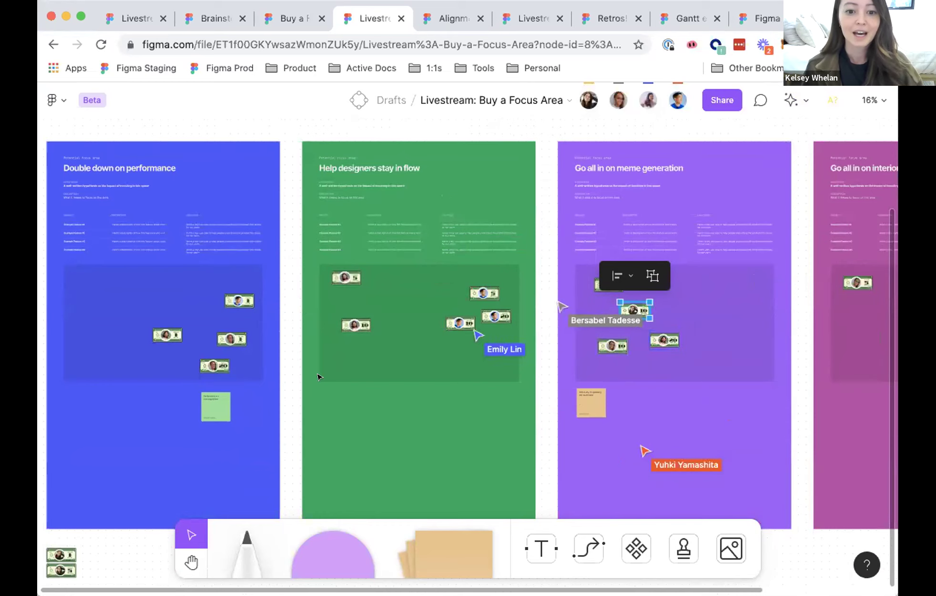
scroll(115, 373, "left", 2)
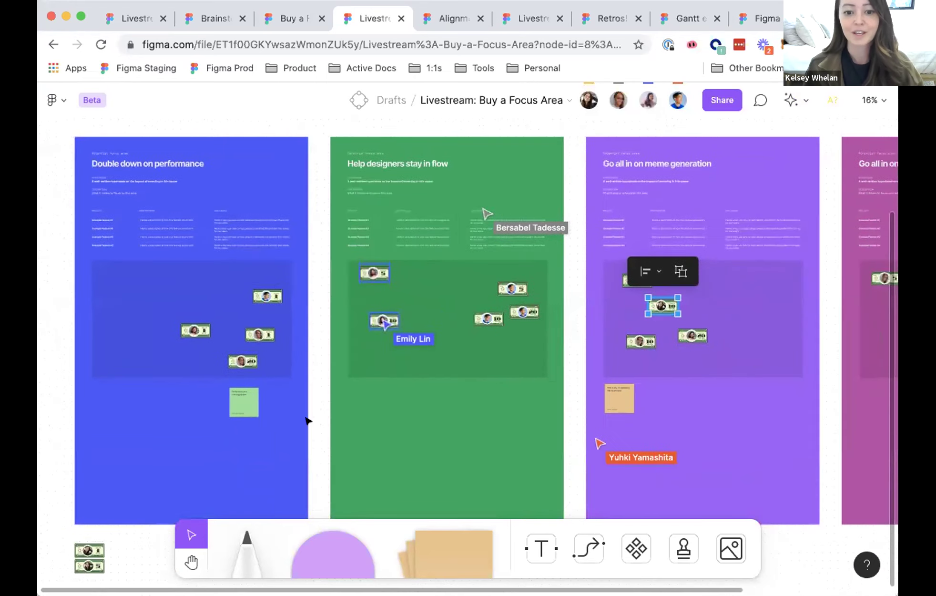
scroll(309, 420, "down", 2)
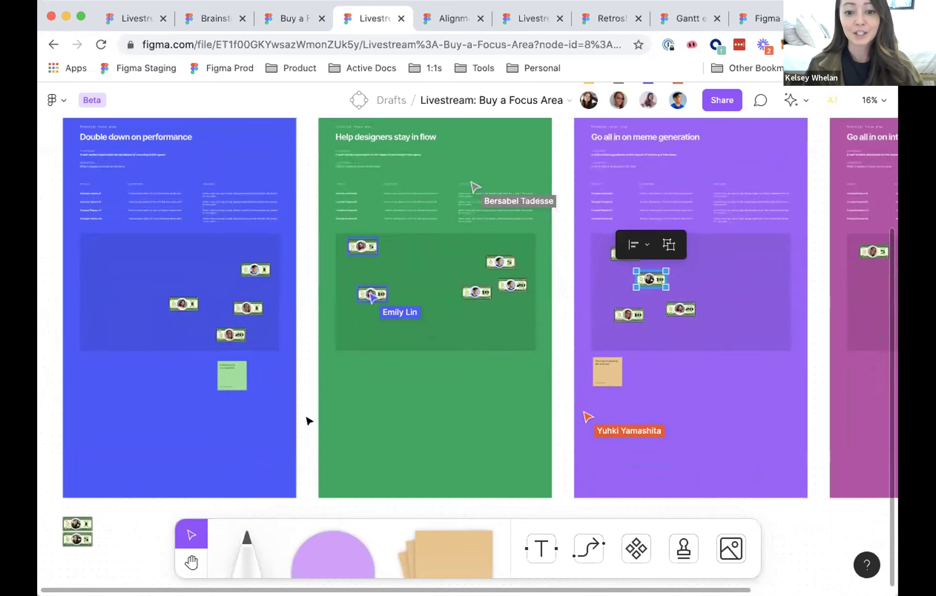
left_click(230, 388)
left_click(612, 380)
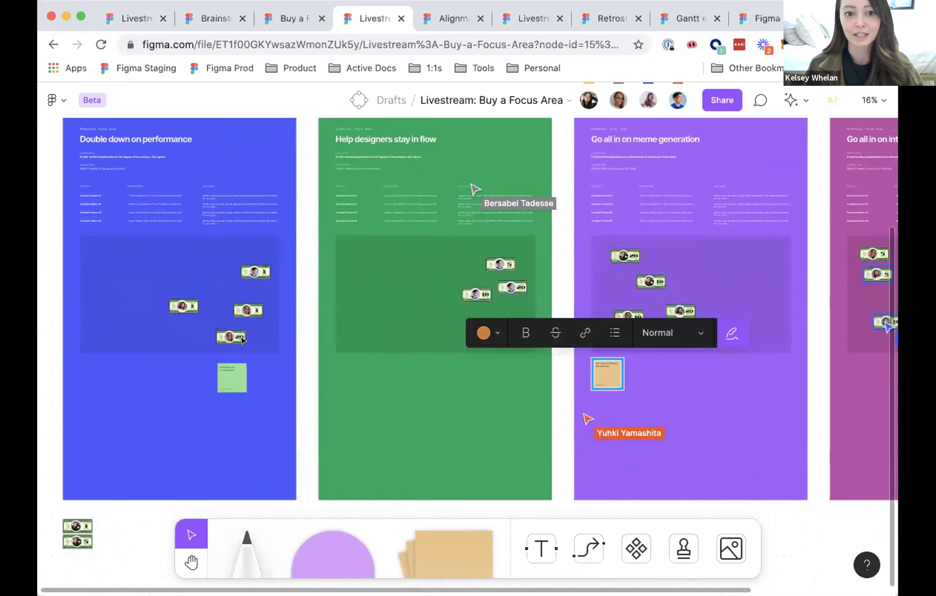
Compare the bills placed across all four focus areas, including the interior design board.
scroll(246, 339, "left", 2)
scroll(246, 339, "up", 2)
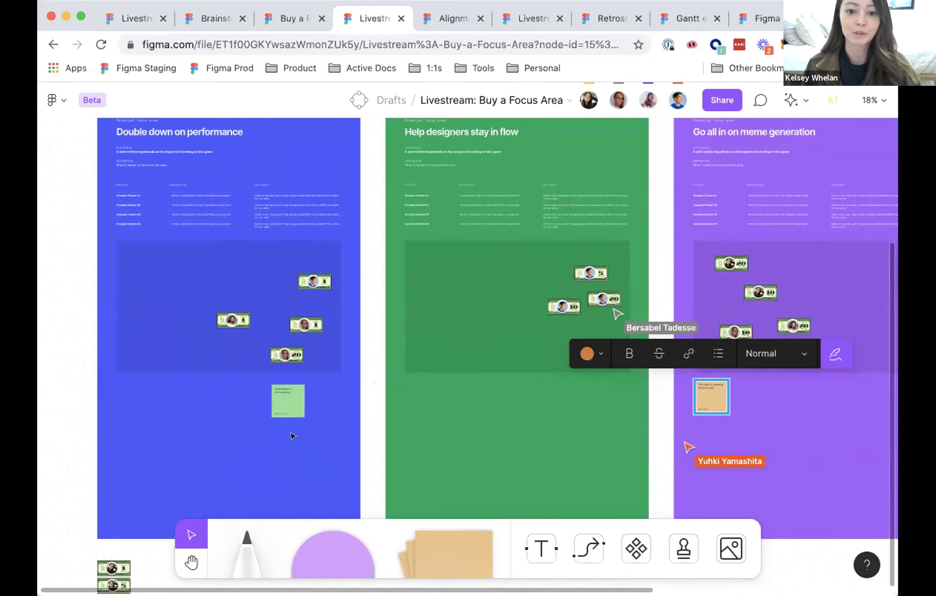
scroll(291, 436, "right", 2)
scroll(291, 436, "down", 2)
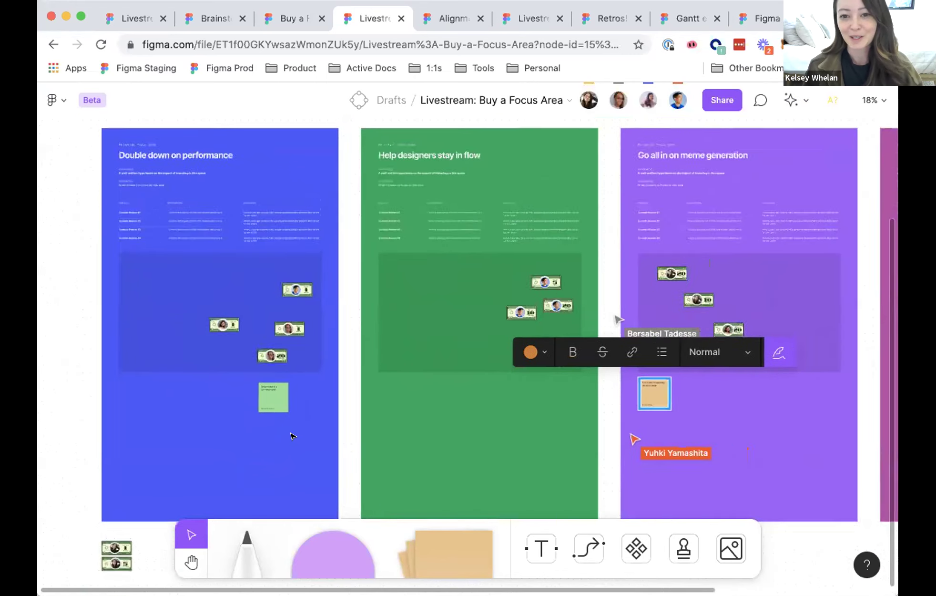
scroll(293, 436, "right", 15)
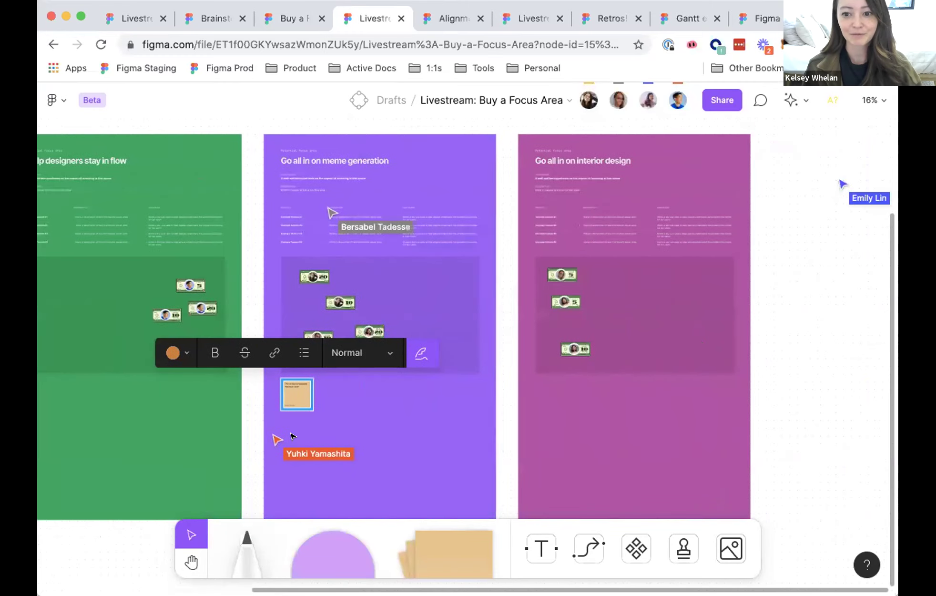
scroll(292, 436, "left", 10)
scroll(293, 436, "down", 2)
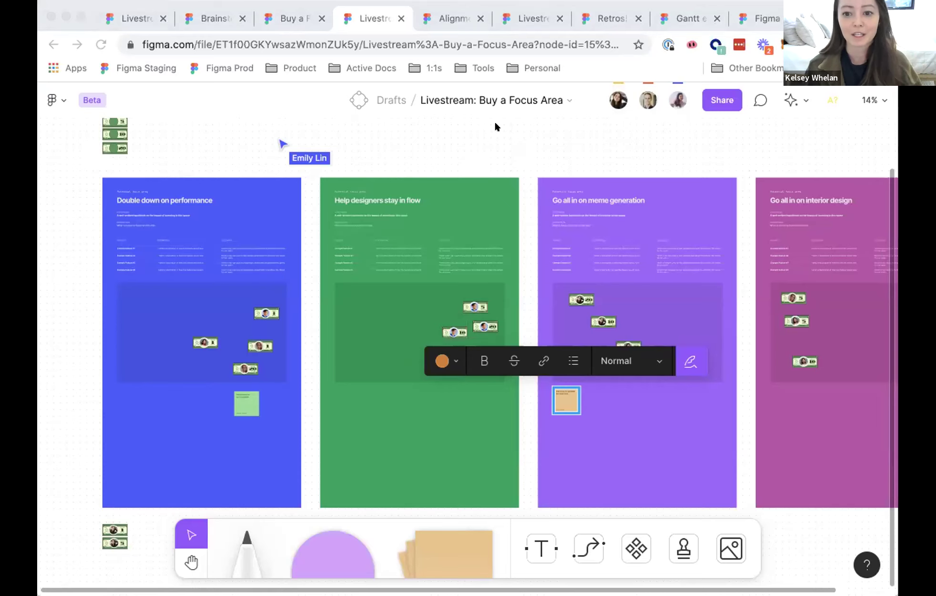
Open the Alignment Scale template file and examine its instructions, example setup and ready-made scales.
left_click(435, 15)
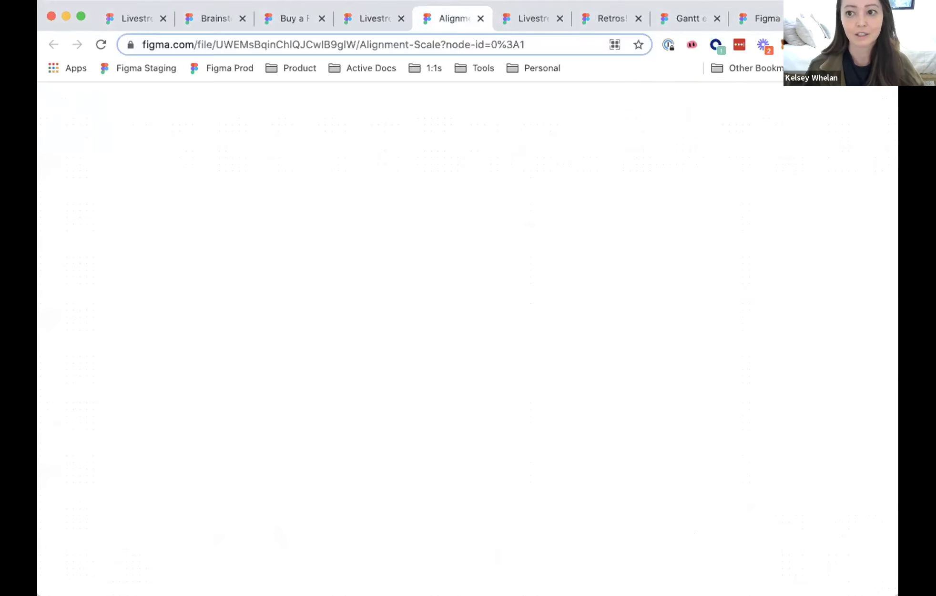
scroll(577, 324, "down", 2)
scroll(577, 325, "right", 3)
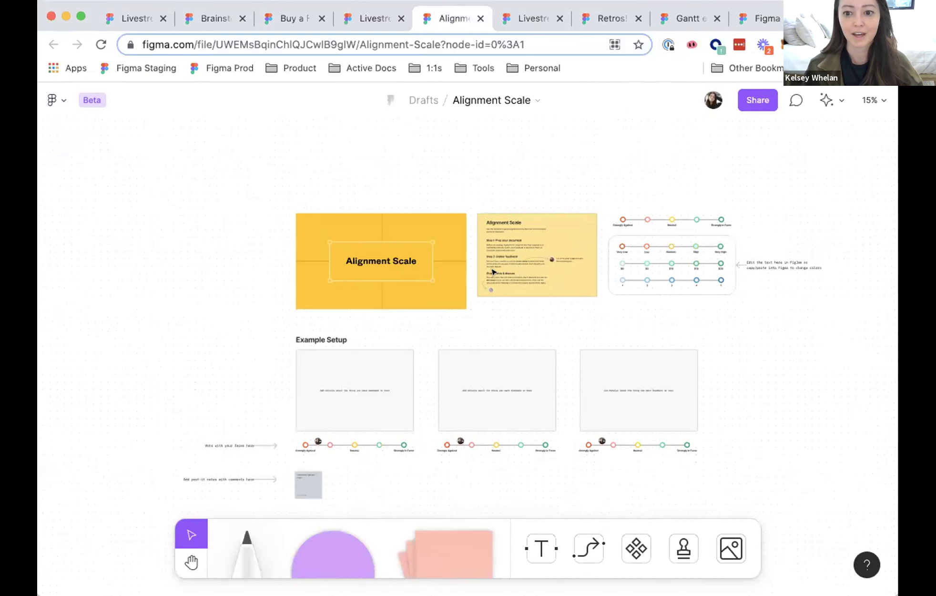
scroll(494, 271, "up", 5)
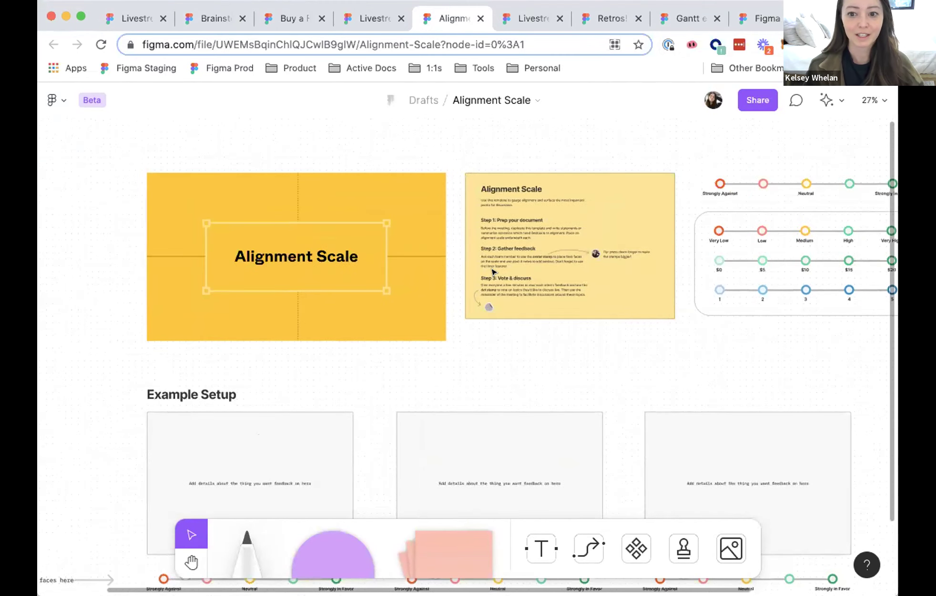
scroll(493, 271, "up", 3)
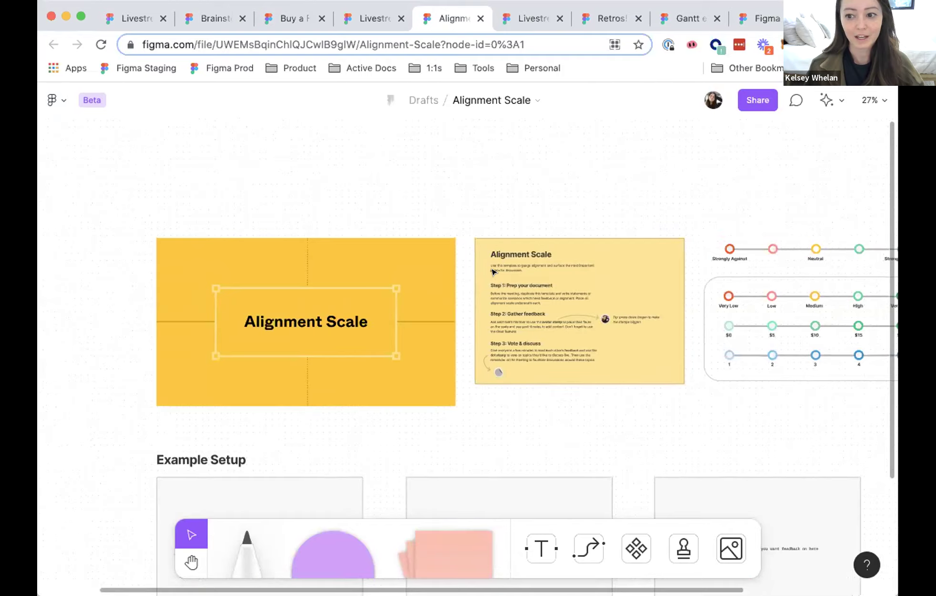
scroll(493, 272, "right", 10)
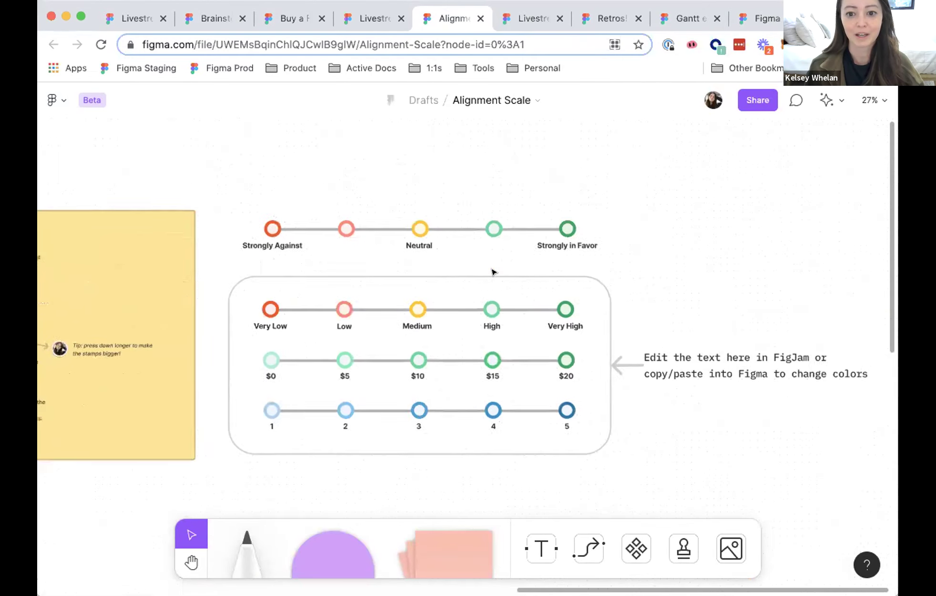
scroll(493, 272, "up", 3)
Inspect the sample scales and the "Strongly Against" text label by selecting them individually, and clear the selection.
left_click(397, 209)
left_click(397, 328)
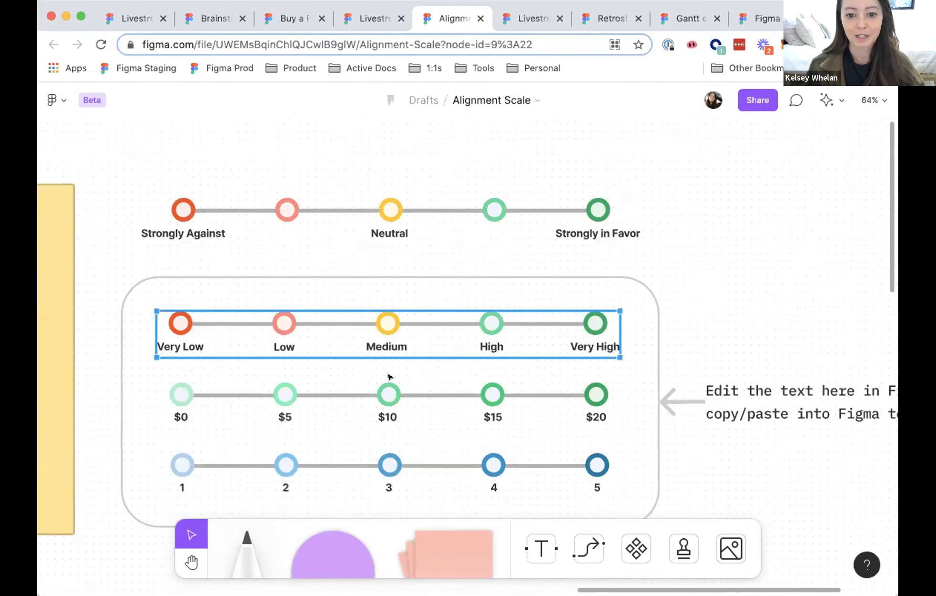
left_click(390, 397)
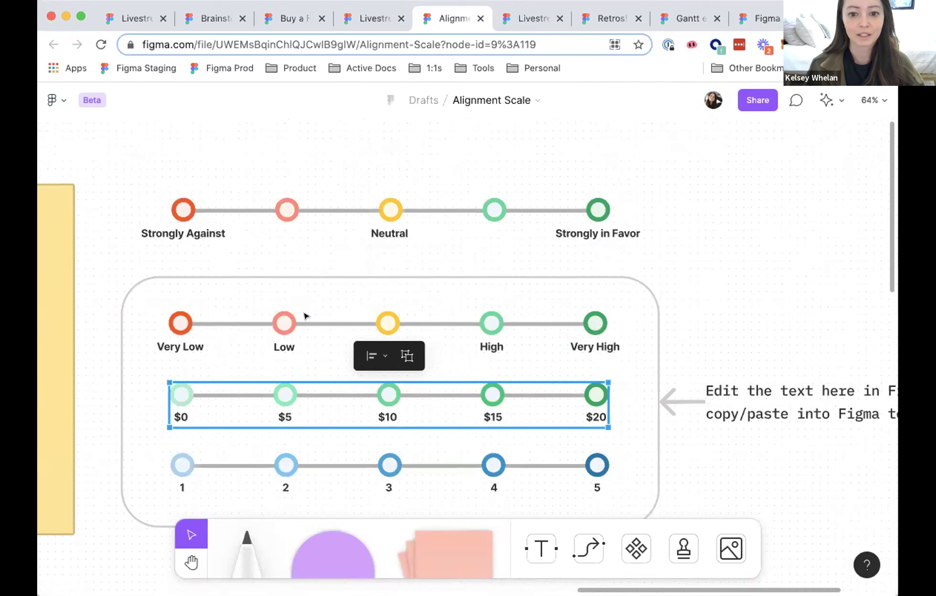
left_click(283, 350)
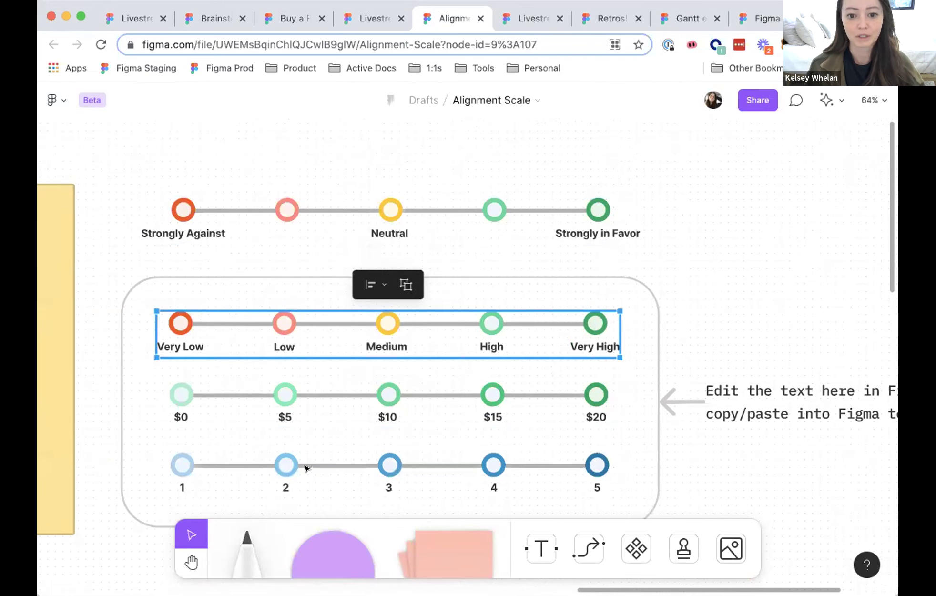
left_click(493, 401)
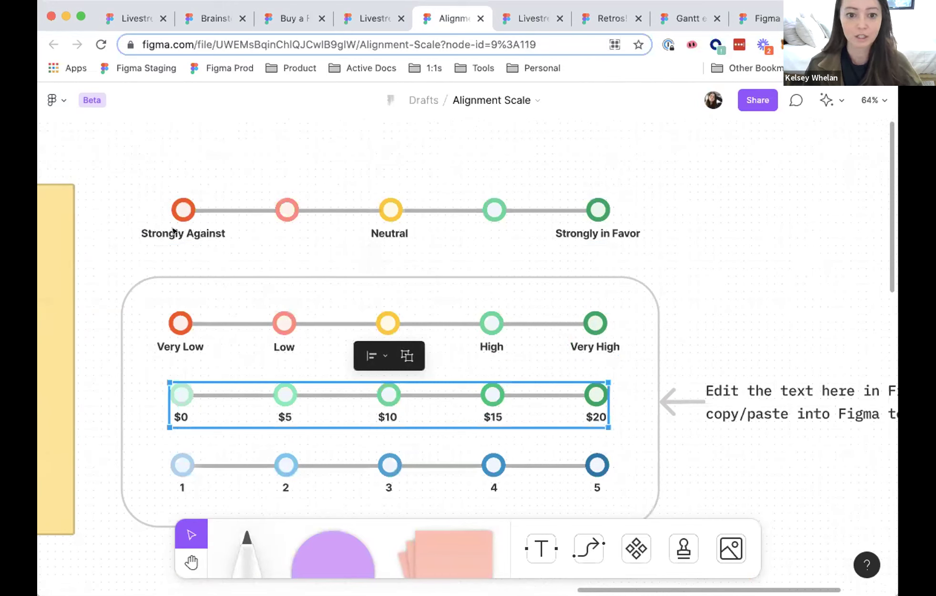
left_click(195, 234)
left_click(193, 231)
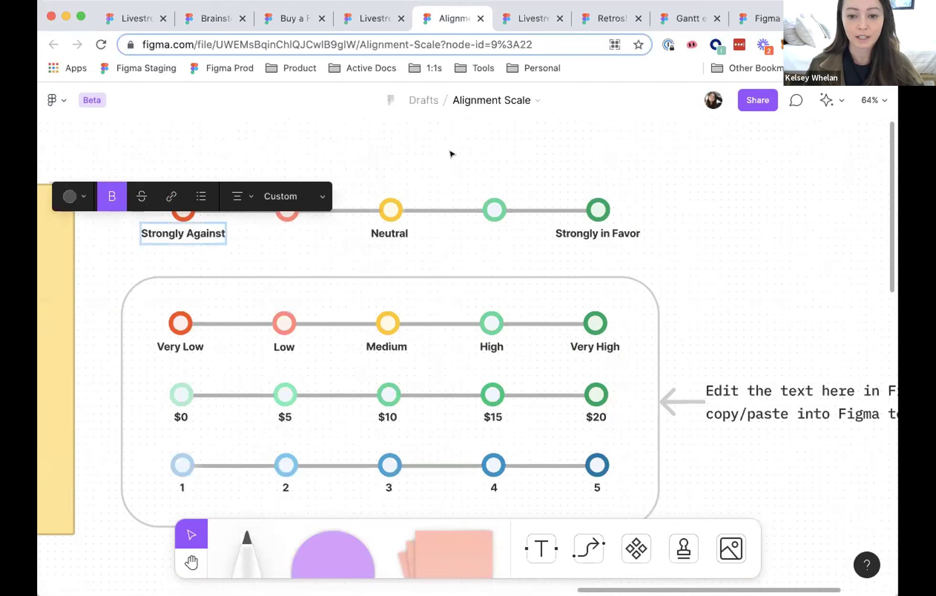
key("Escape")
left_click(591, 266)
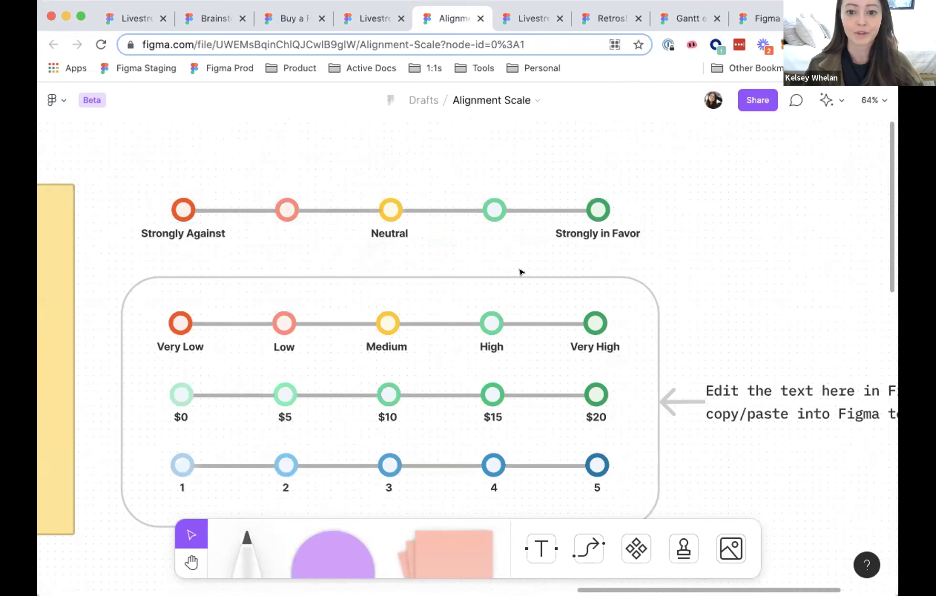
Switch to the livestream alignment file and examine the Figterior title slide with the statement scales beneath it.
scroll(524, 270, "down", 5)
left_click(524, 18)
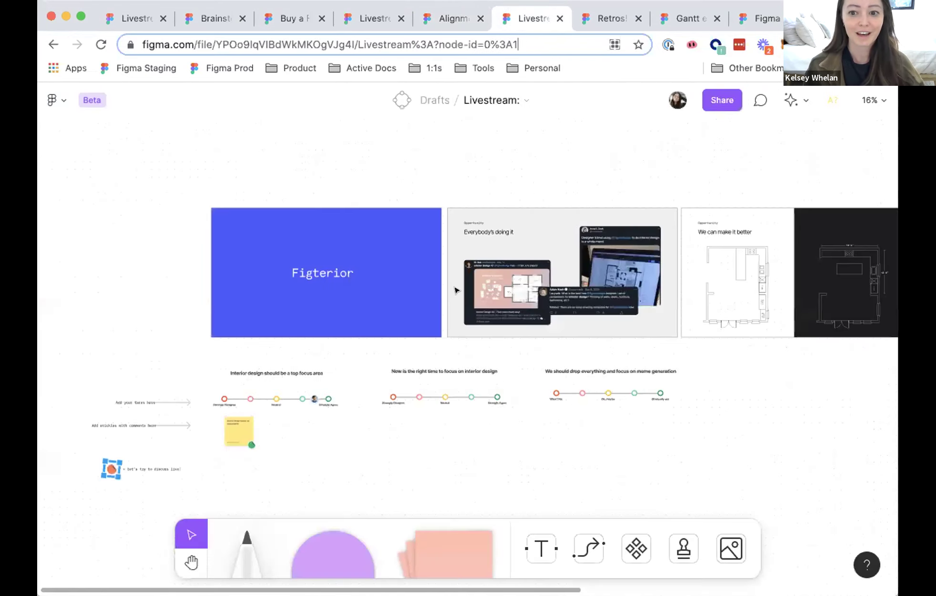
scroll(317, 290, "up", 5)
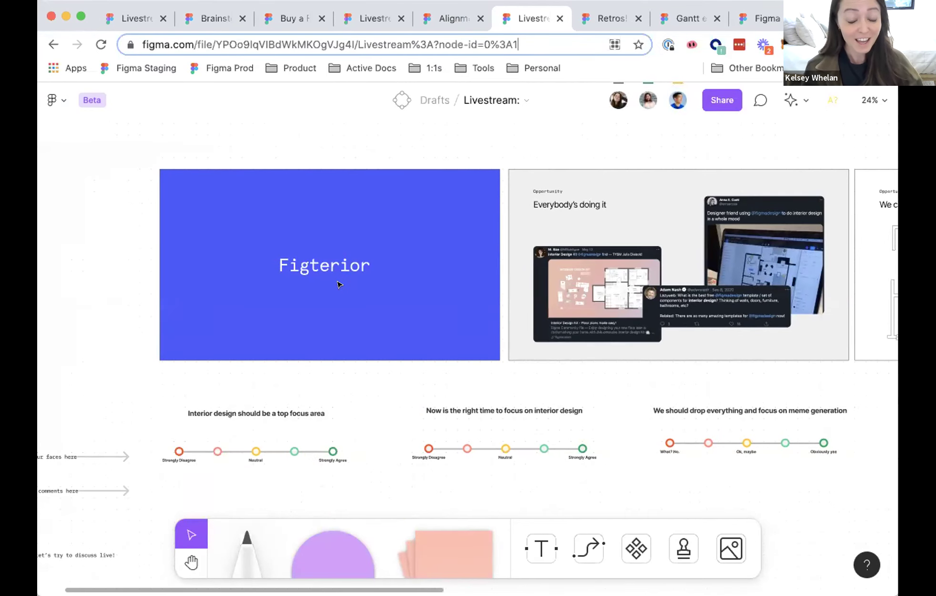
scroll(337, 285, "left", 2)
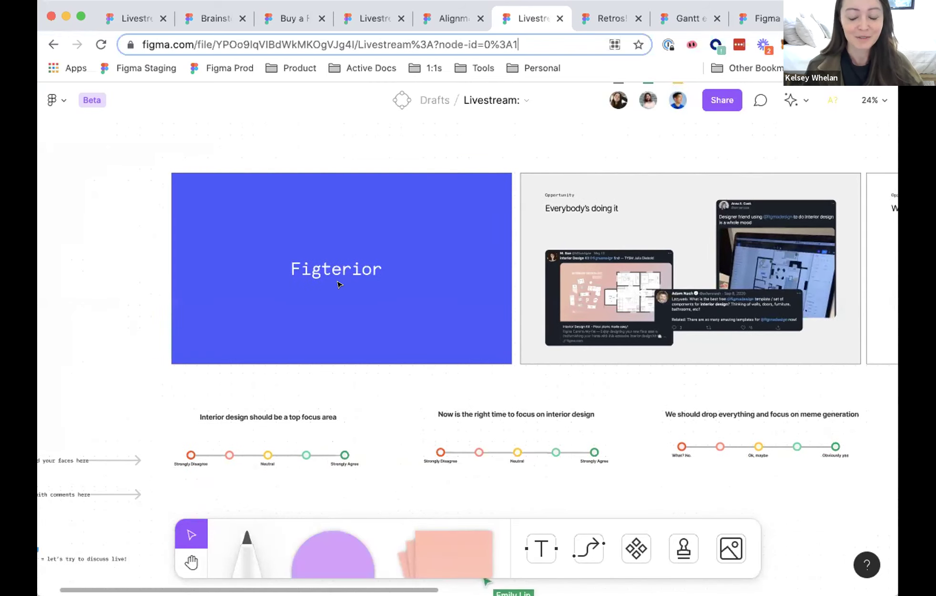
scroll(337, 284, "left", 3)
scroll(337, 284, "up", 2)
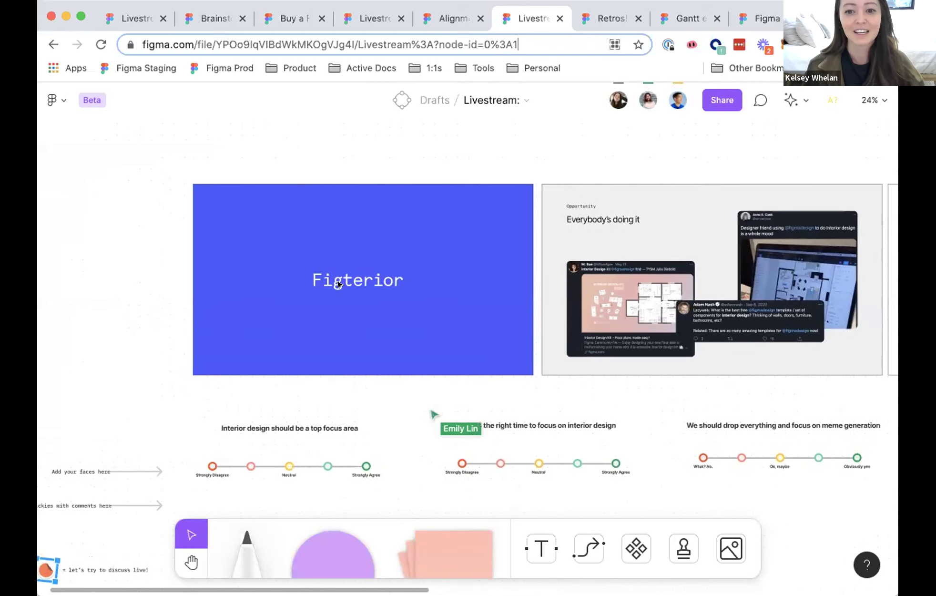
Review the Figterior slides through to "Yes this is my house" and return to the statement scales.
scroll(337, 285, "right", 10)
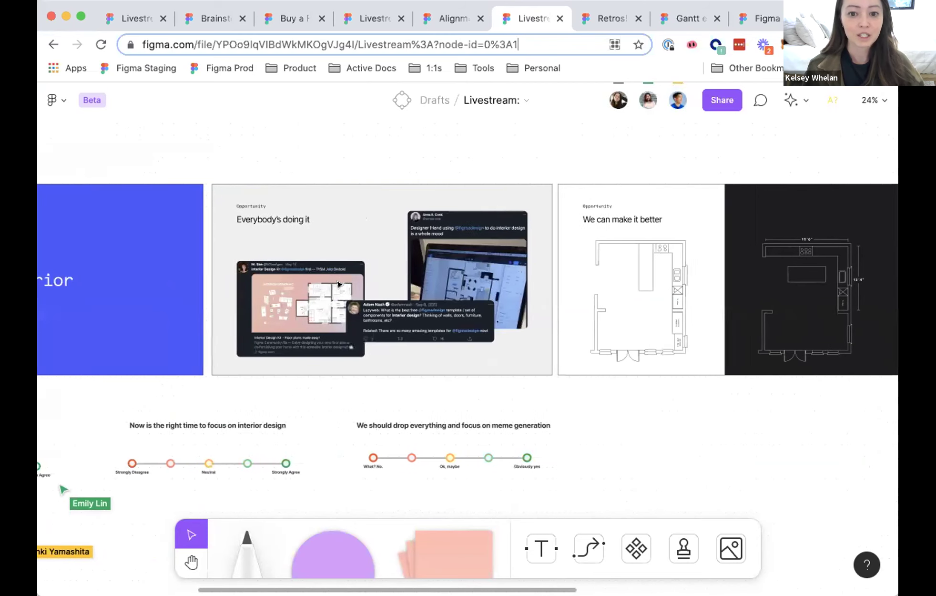
scroll(337, 285, "right", 2)
scroll(485, 237, "right", 10)
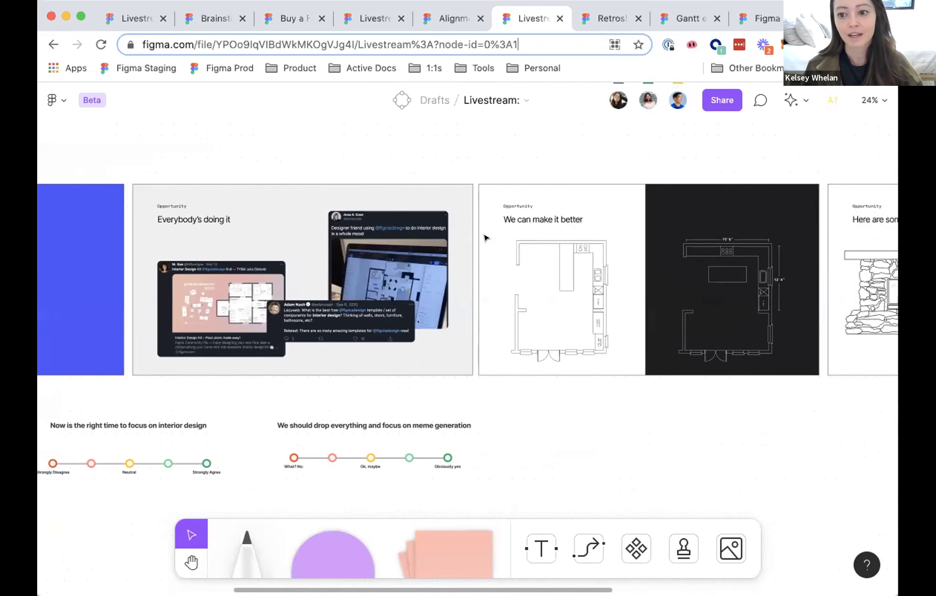
scroll(485, 237, "right", 14)
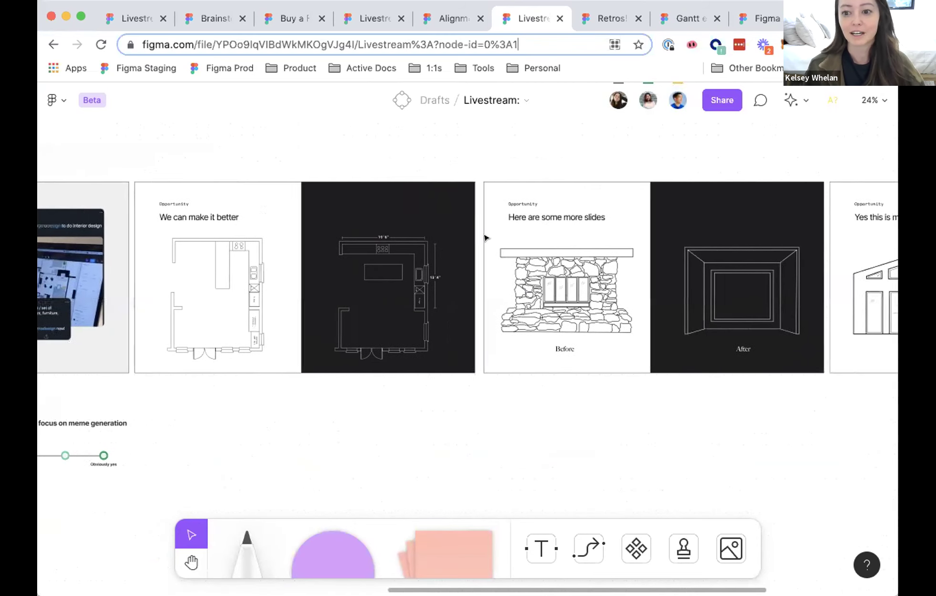
scroll(485, 237, "right", 1)
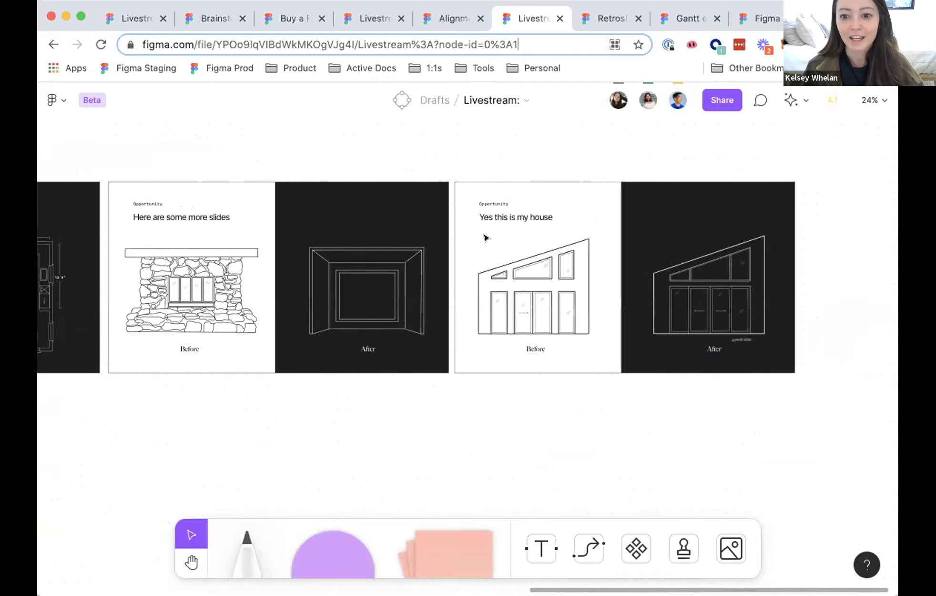
scroll(484, 237, "left", 14)
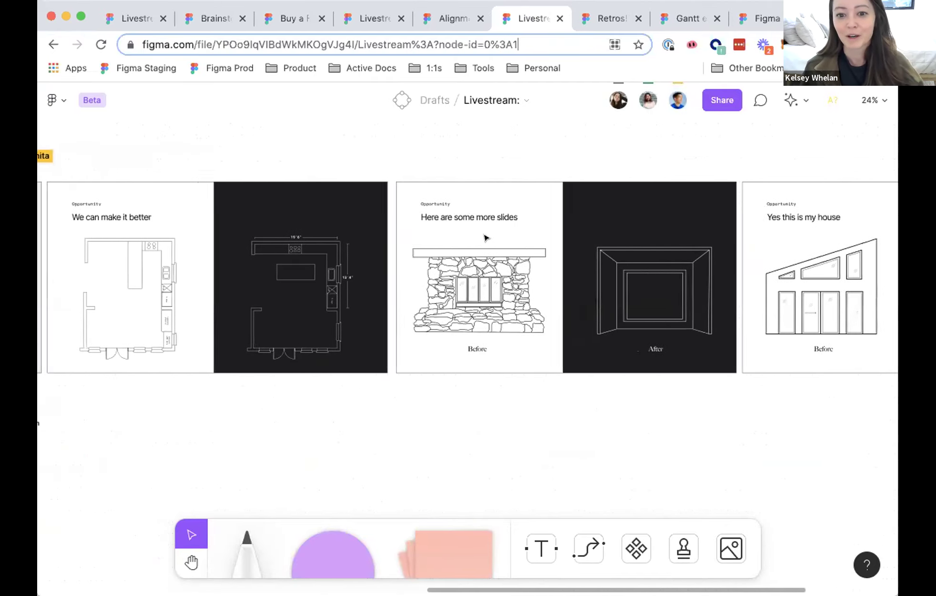
scroll(485, 237, "left", 17)
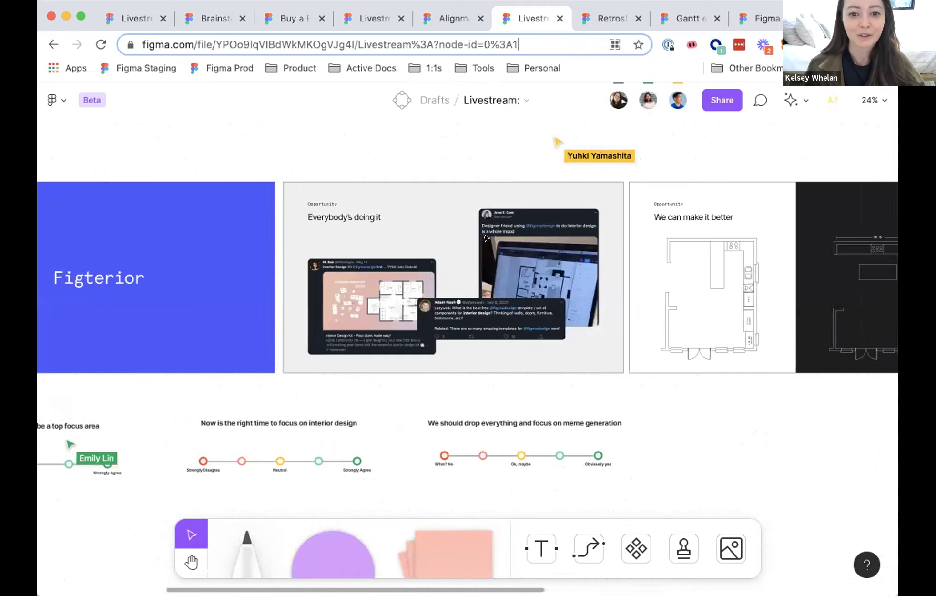
scroll(399, 295, "left", 3)
scroll(387, 300, "down", 2)
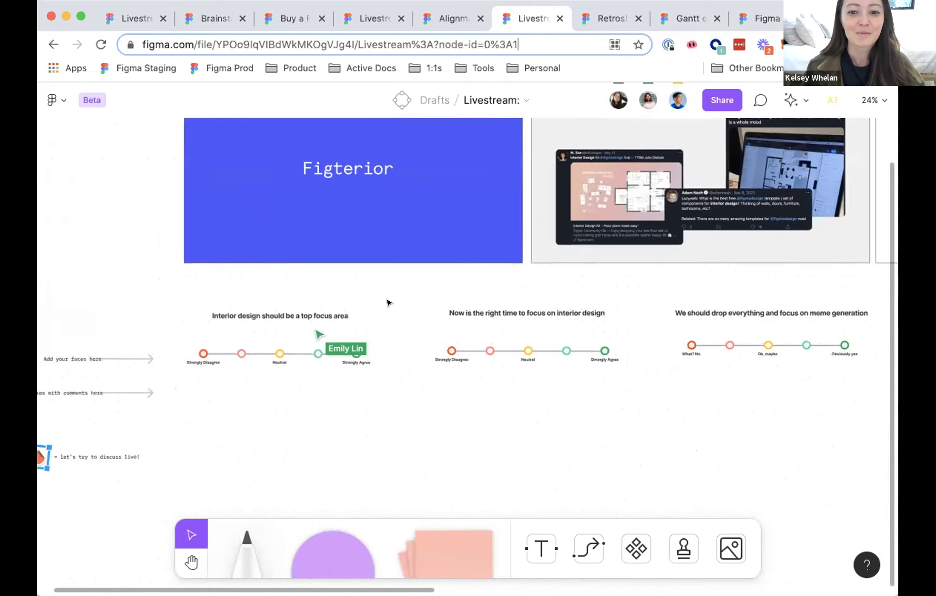
Examine the voting area and select the "Interior design should be a top focus area" statement above the first scale.
scroll(387, 302, "down", 3, "ctrl")
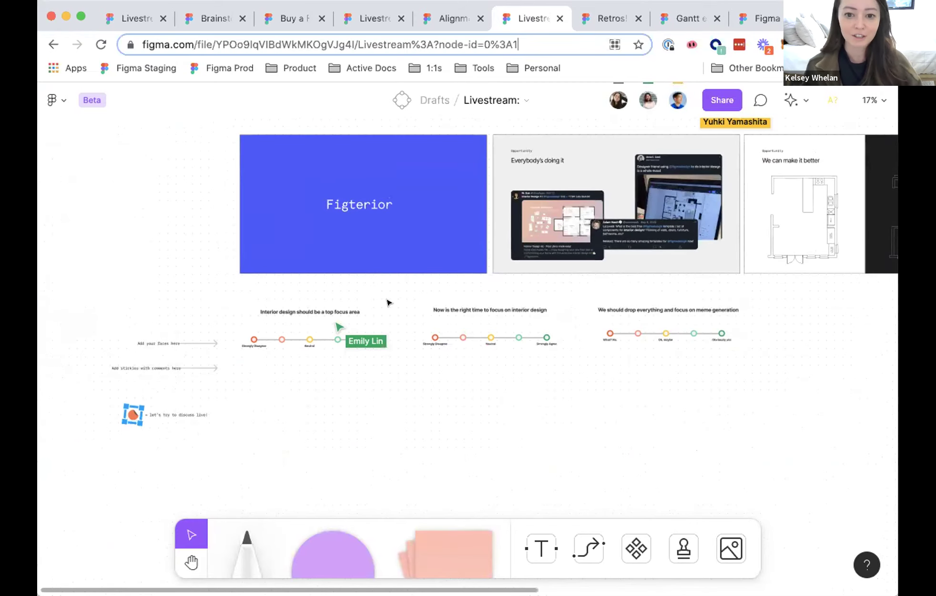
scroll(386, 302, "up", 3, "ctrl")
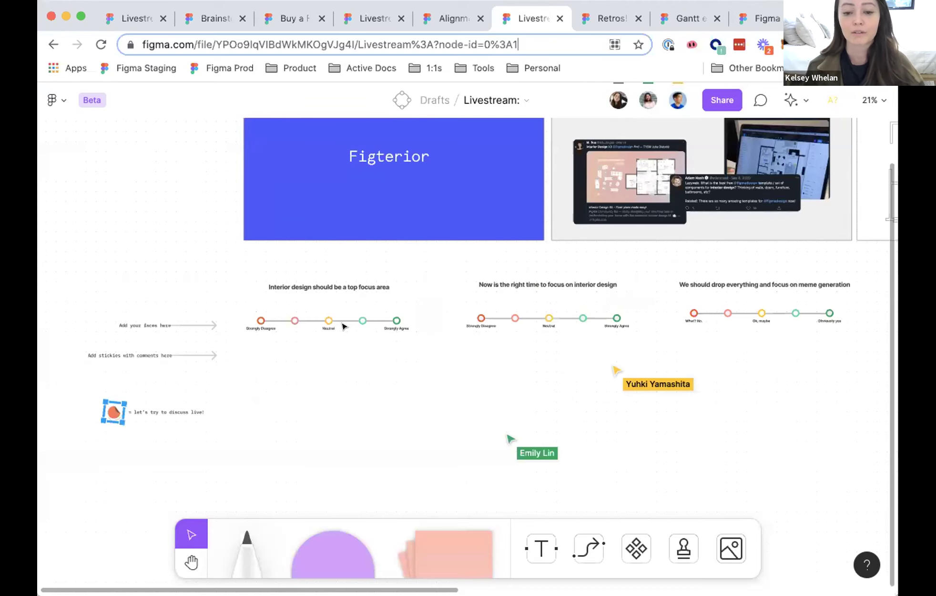
scroll(353, 279, "up", 4)
left_click(362, 292)
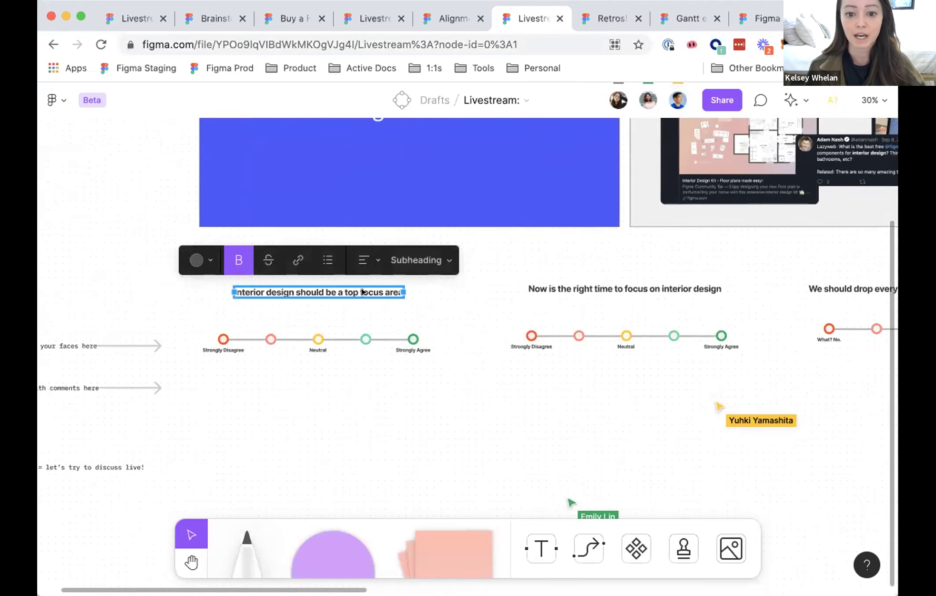
Clear the text selection and stamp your profile face at Strongly Agree on the "Interior design should be a top focus area" scale.
left_click(387, 308)
scroll(314, 320, "down", 2)
scroll(305, 333, "right", 2)
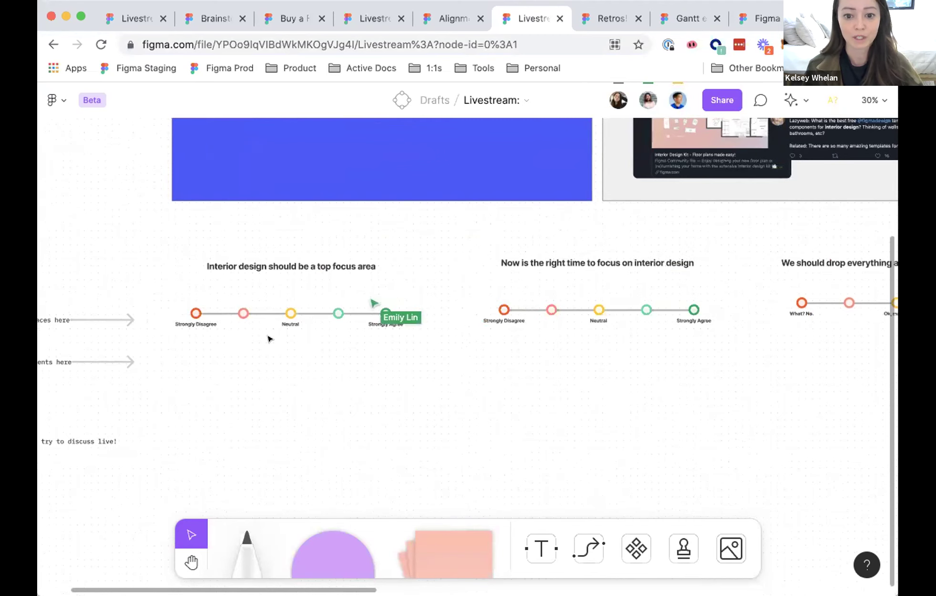
scroll(268, 338, "left", 2)
scroll(314, 373, "left", 3)
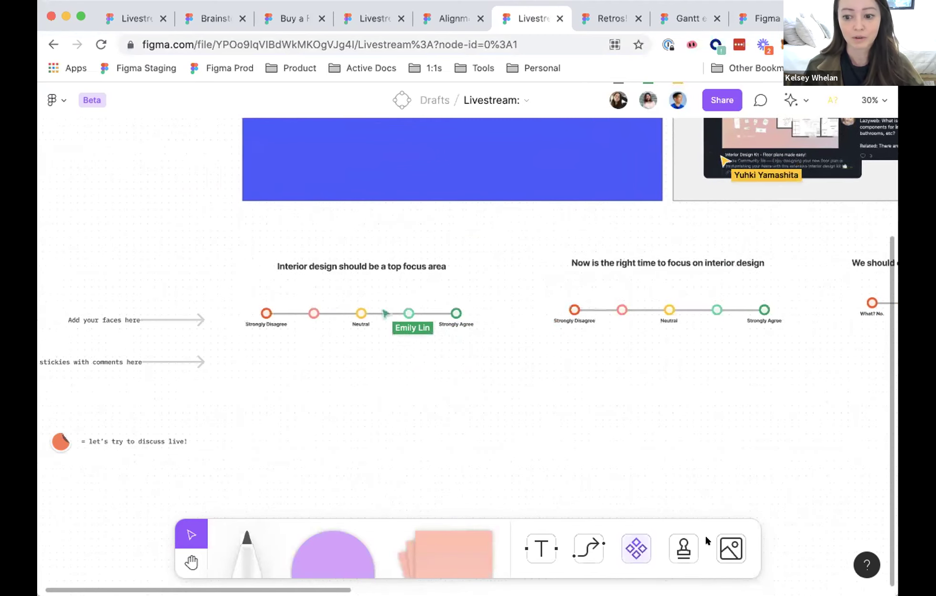
left_click(680, 550)
left_click(658, 479)
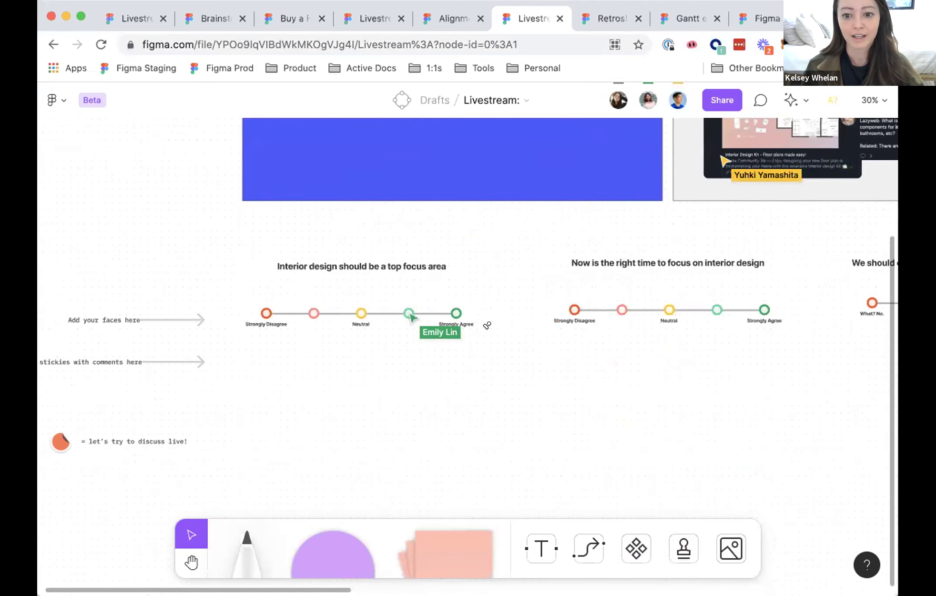
left_click(462, 293)
key("Escape")
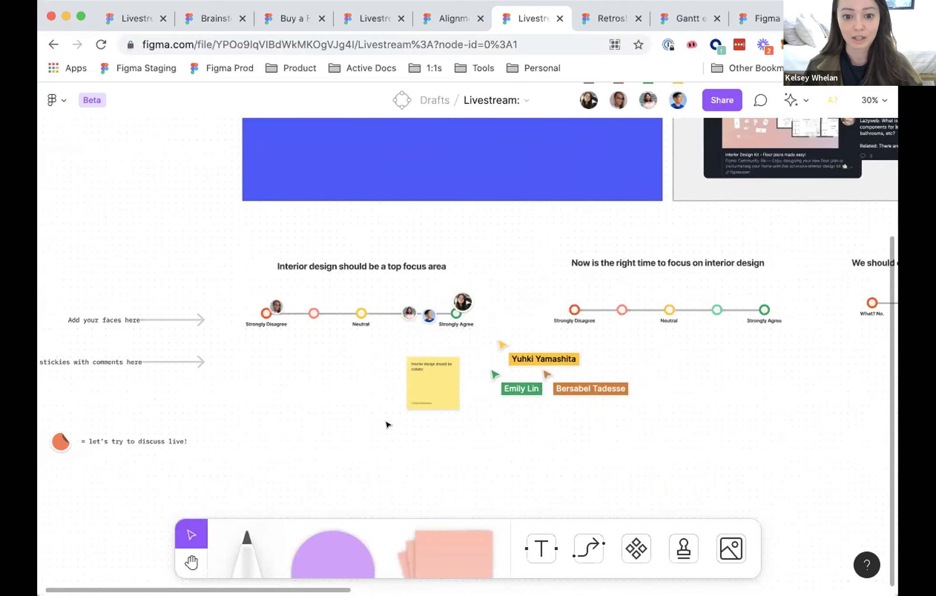
Stamp the yellow sticky beneath the first scale with a dot to flag it for live discussion.
scroll(385, 424, "down", 2)
scroll(385, 424, "right", 2)
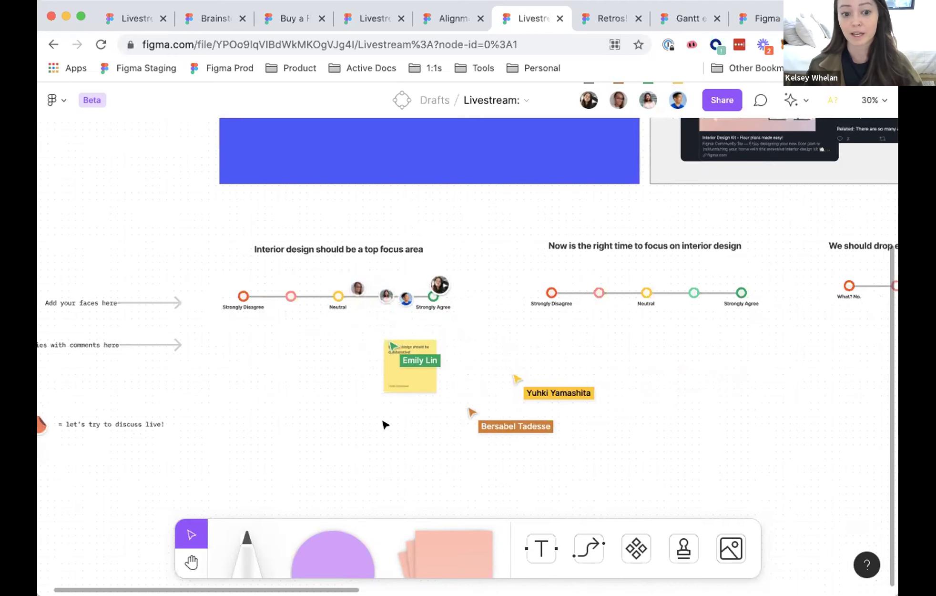
left_click(685, 543)
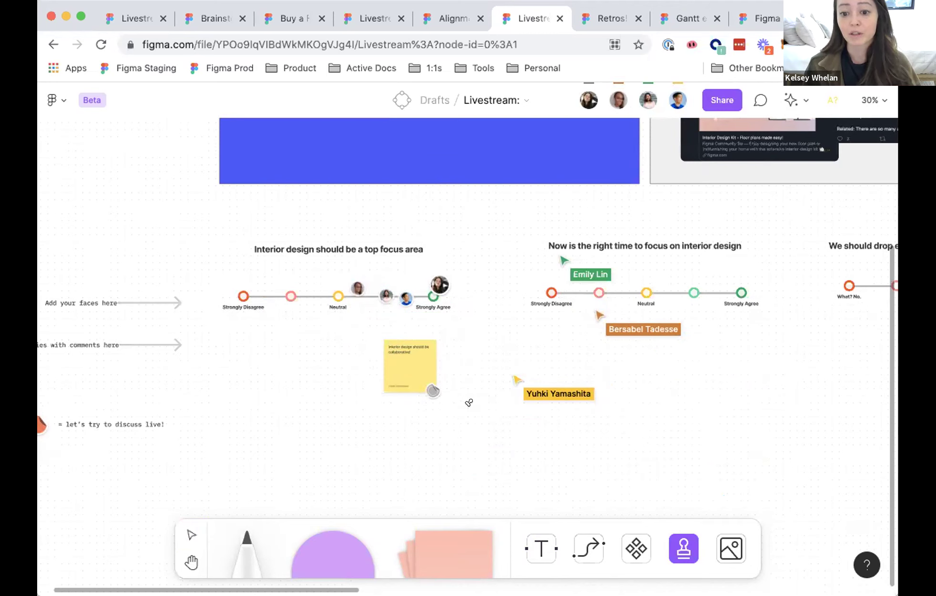
key("Escape")
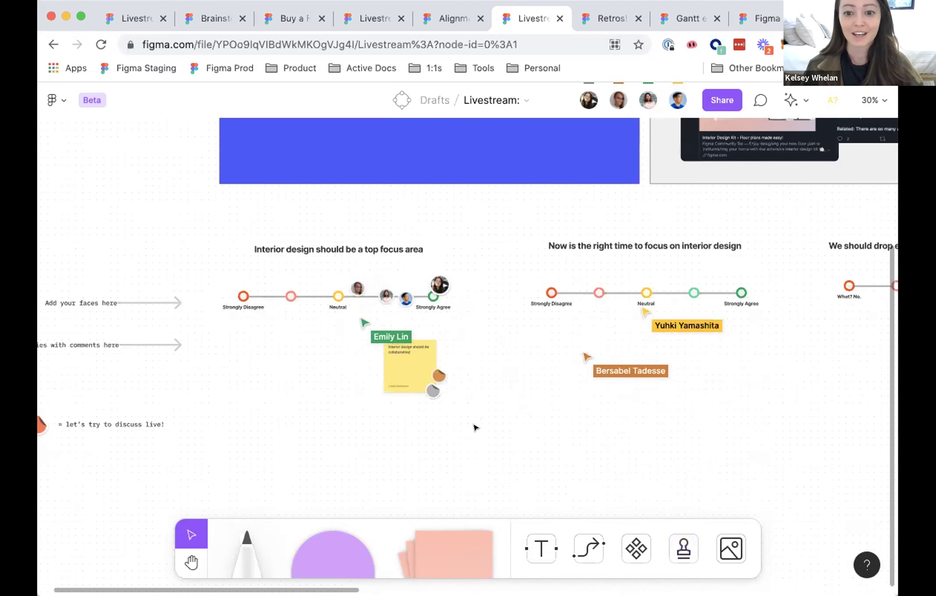
scroll(474, 426, "down", 5)
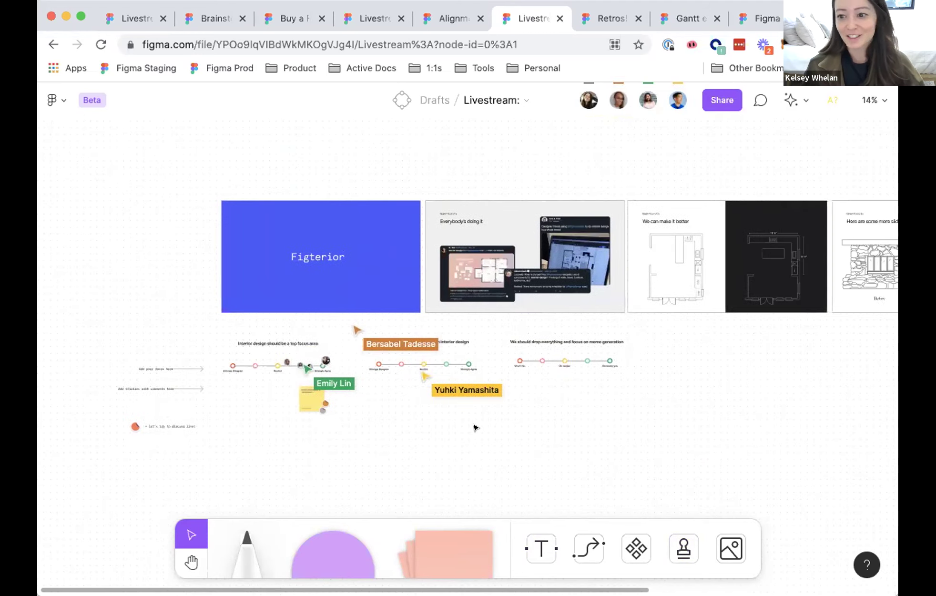
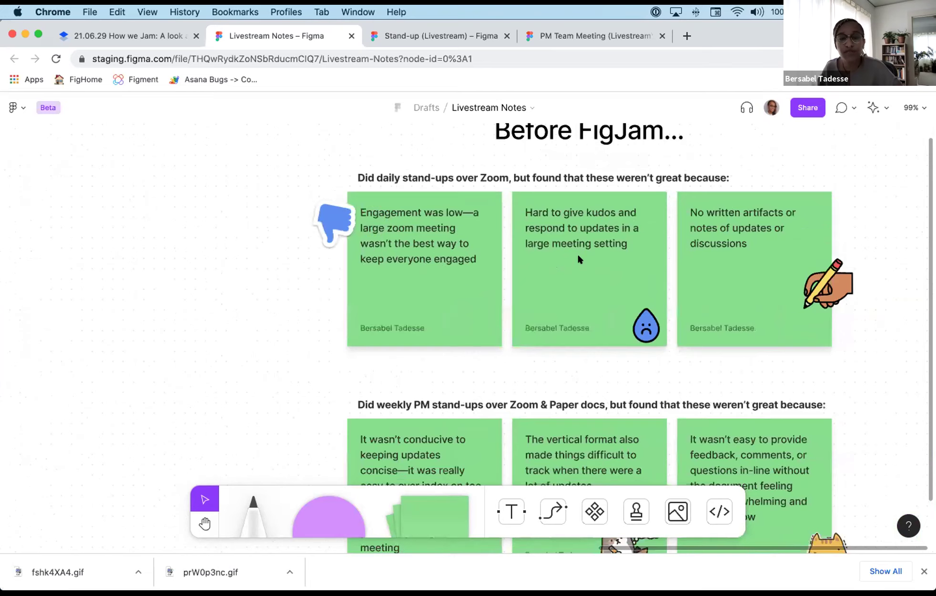
Review the "Before FigJam..." notes on problems with daily stand-ups over Zoom and weekly PM stand-ups in Paper docs.
scroll(564, 253, "up", 5)
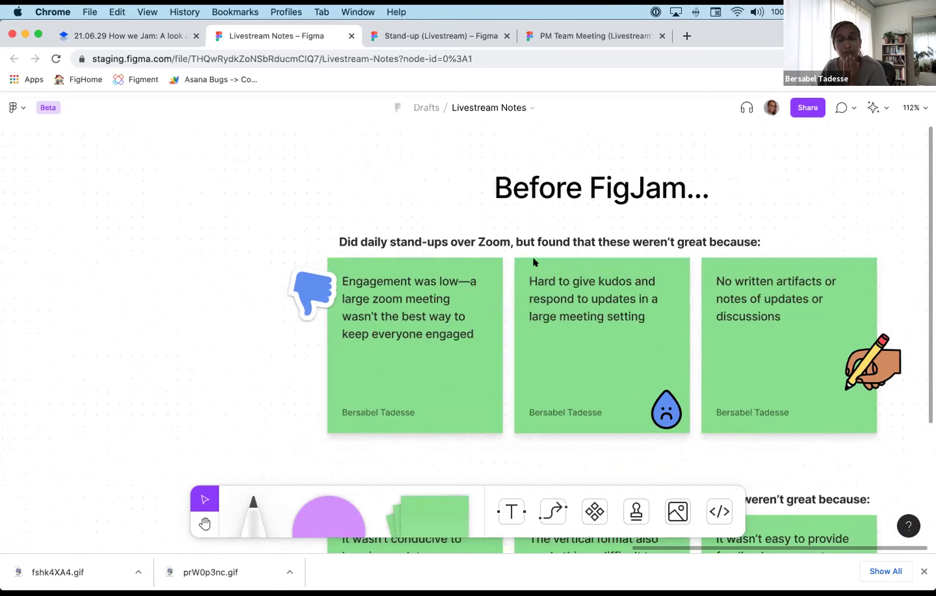
scroll(532, 255, "right", 2)
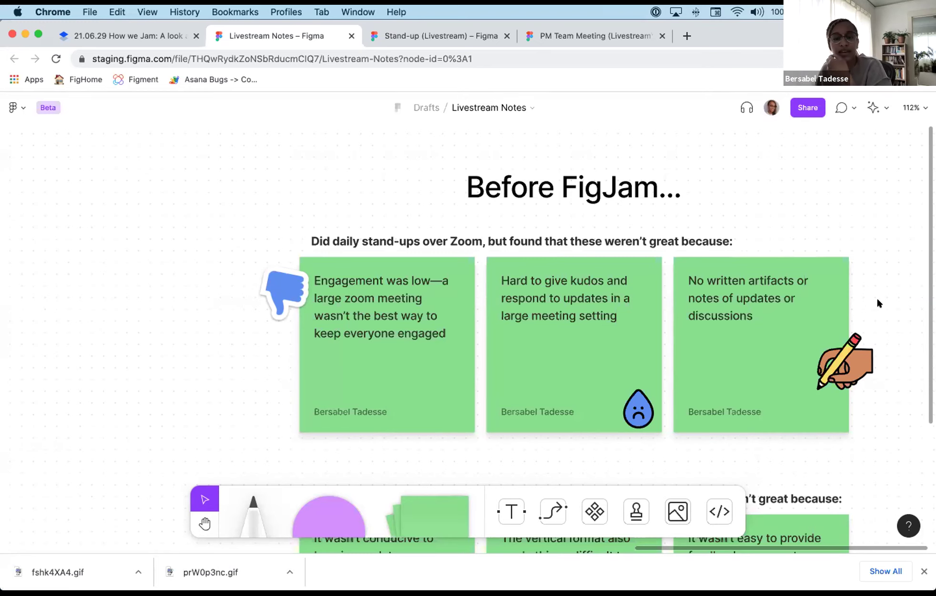
scroll(879, 350, "down", 5)
scroll(892, 310, "down", 2)
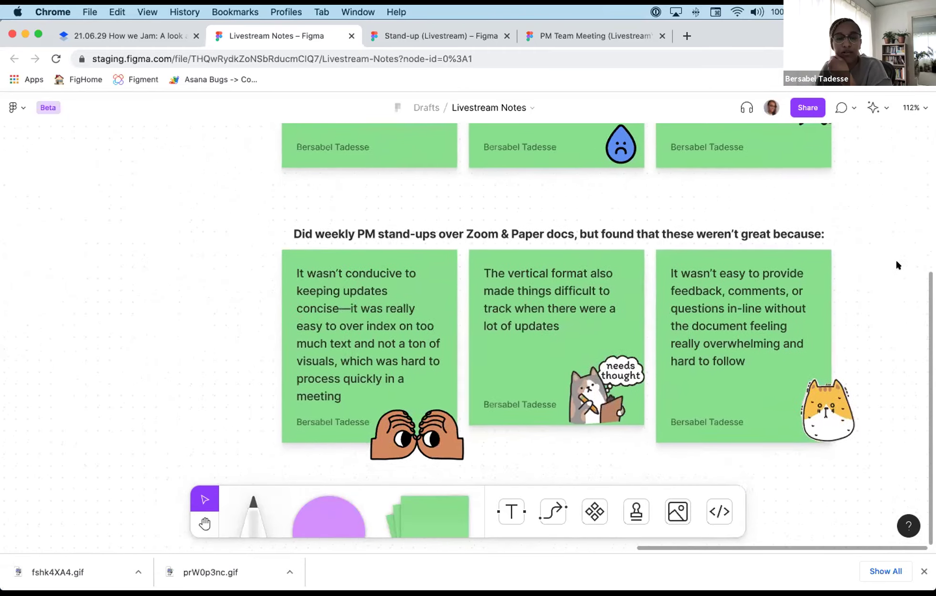
scroll(898, 268, "left", 1)
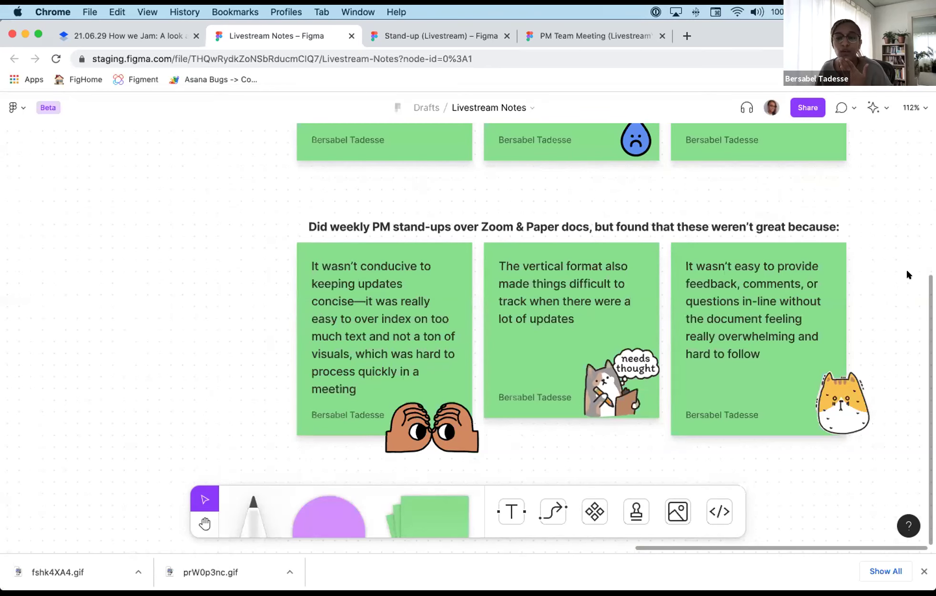
scroll(908, 275, "up", 1)
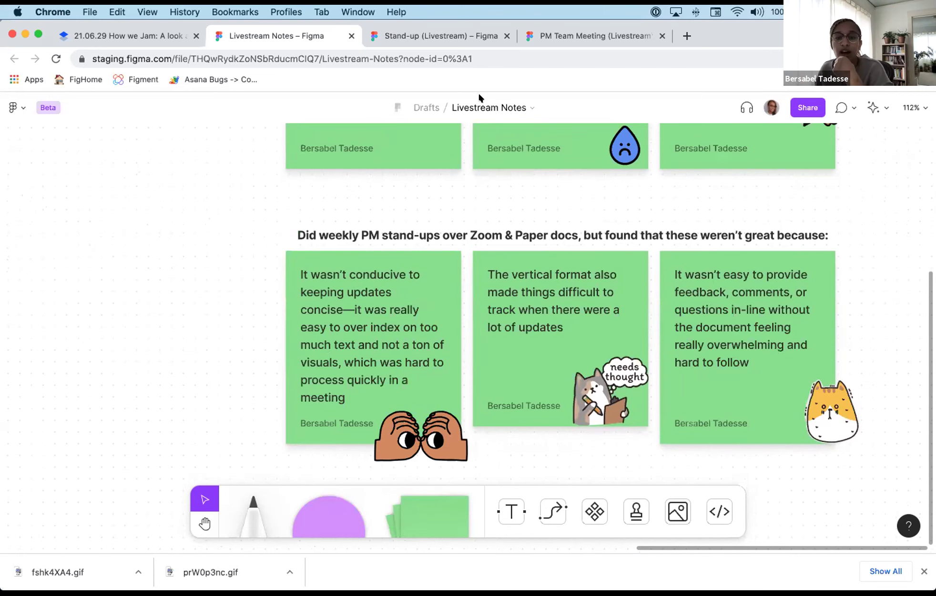
Switch to the Stand-up (Livestream) file, inspect the Yesterday, Today and Blockers sections by selecting each in turn, and clear the selection.
left_click(419, 37)
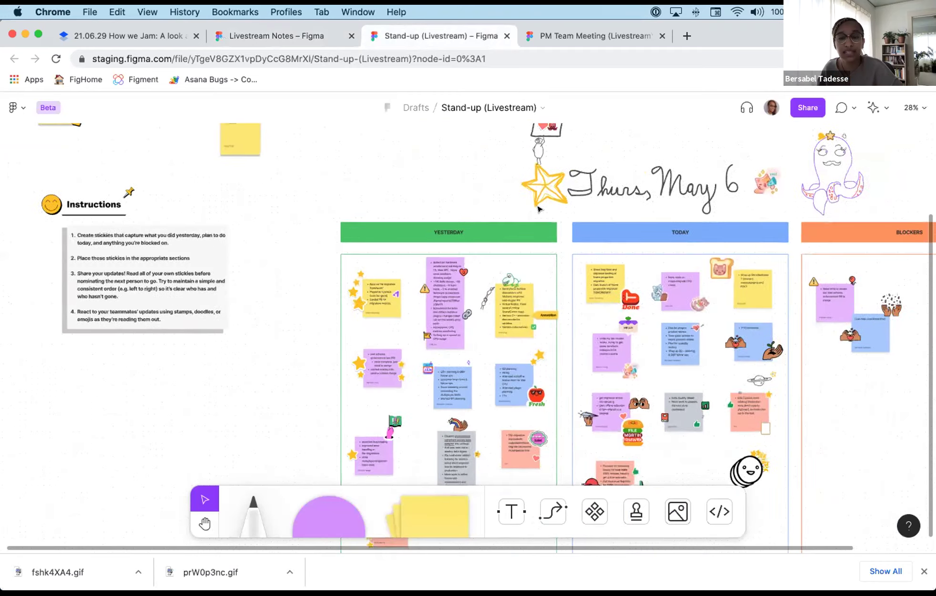
scroll(538, 209, "down", 5, "ctrl")
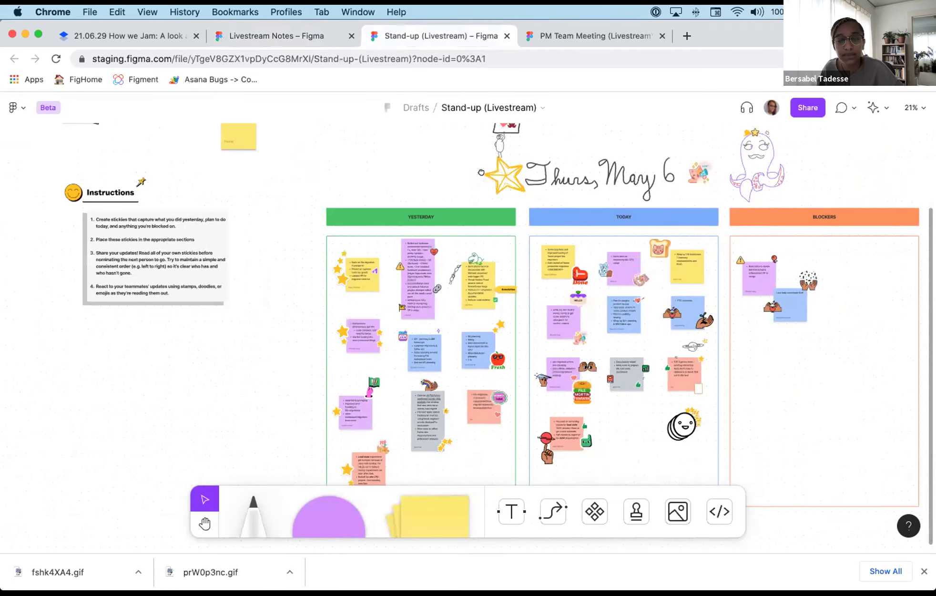
scroll(481, 173, "up", 1)
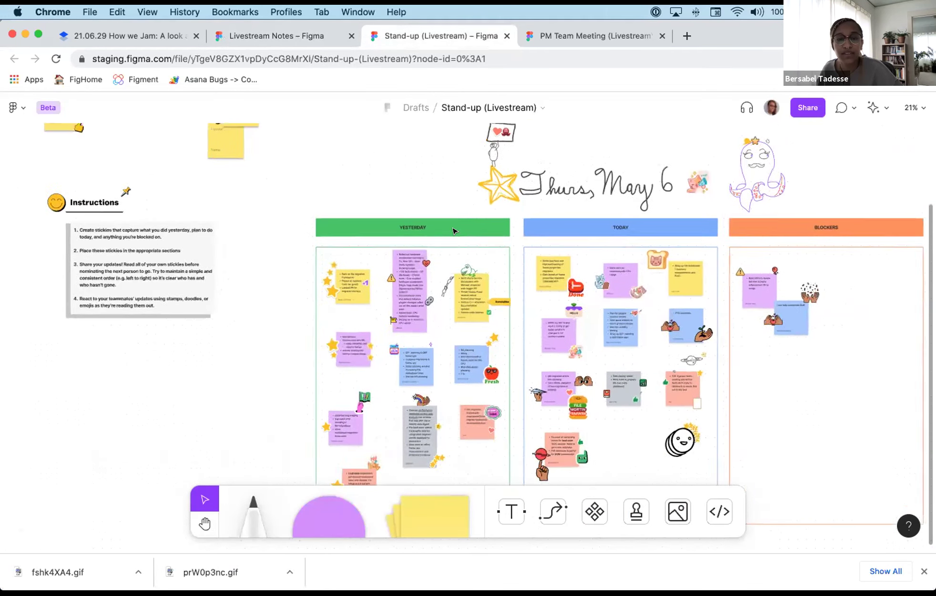
scroll(453, 231, "up", 3)
left_click(454, 230)
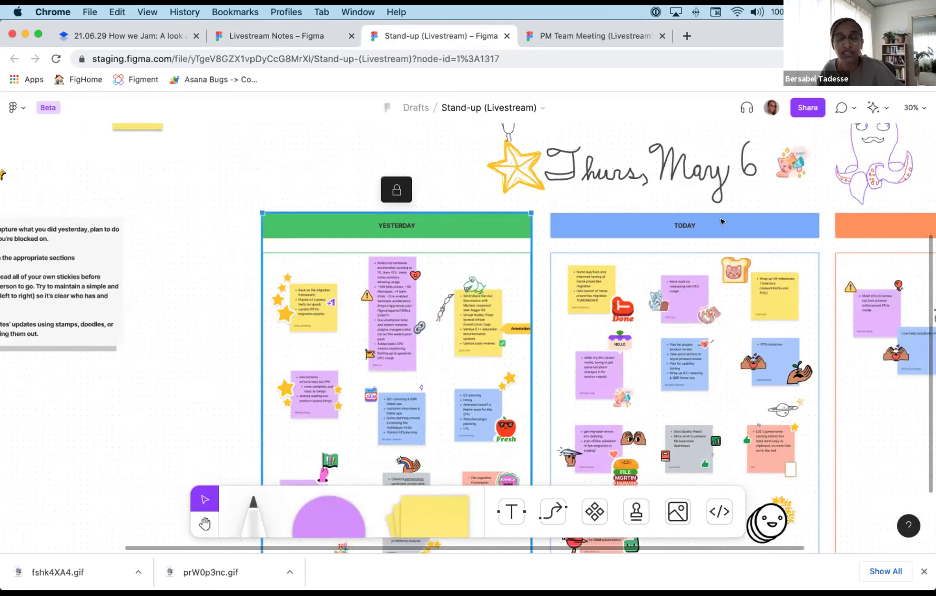
left_click(752, 227)
scroll(751, 227, "right", 5)
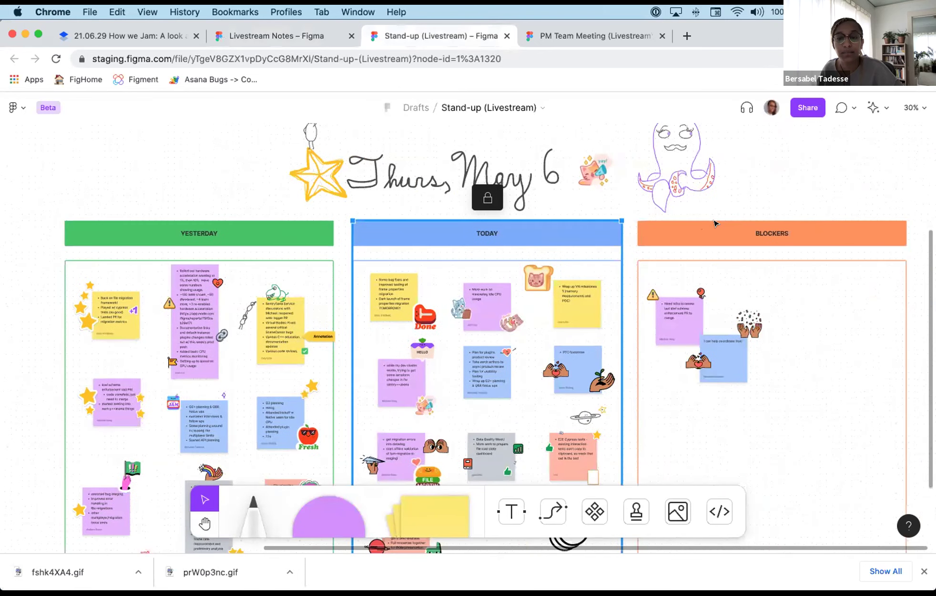
left_click(715, 224)
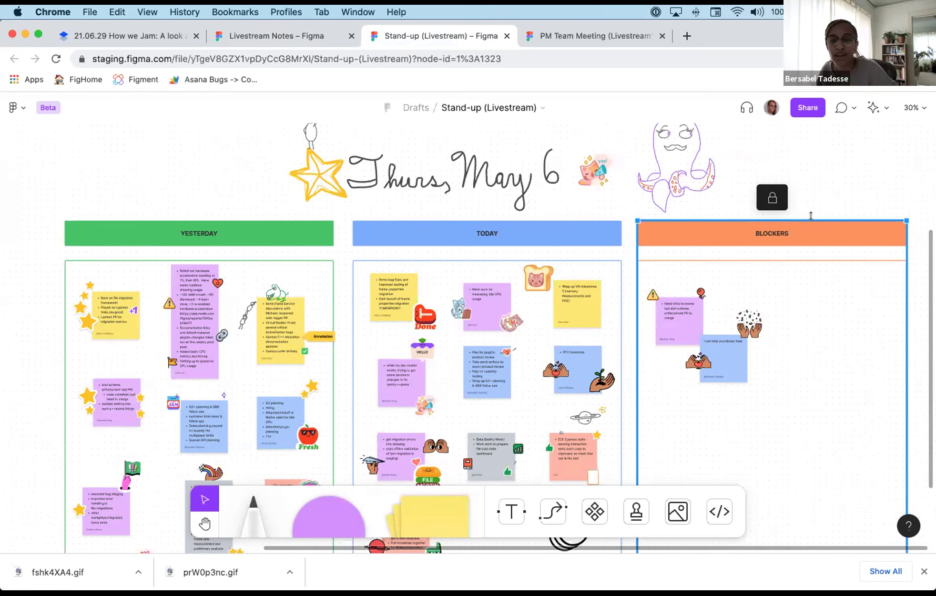
key("Escape")
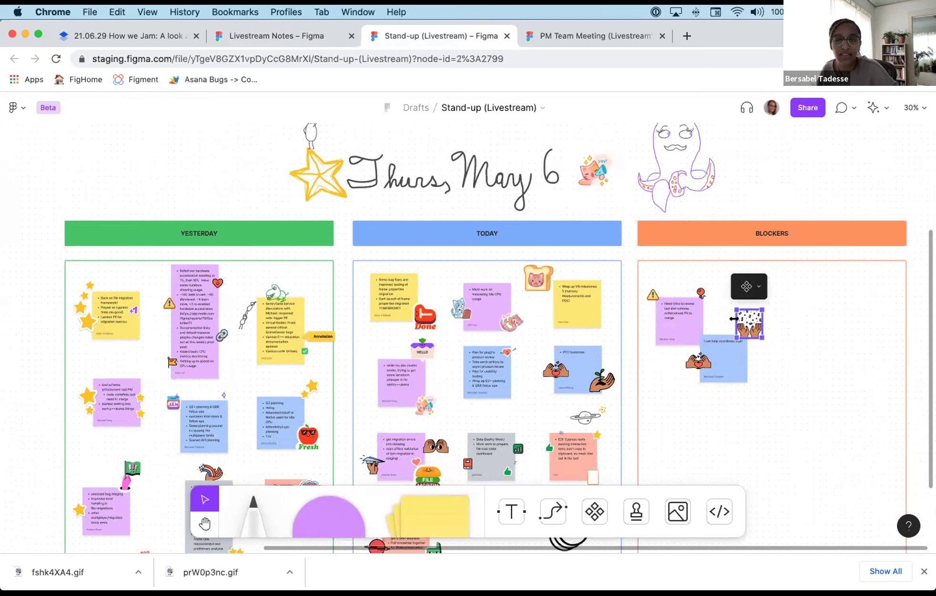
scroll(710, 281, "down", 2)
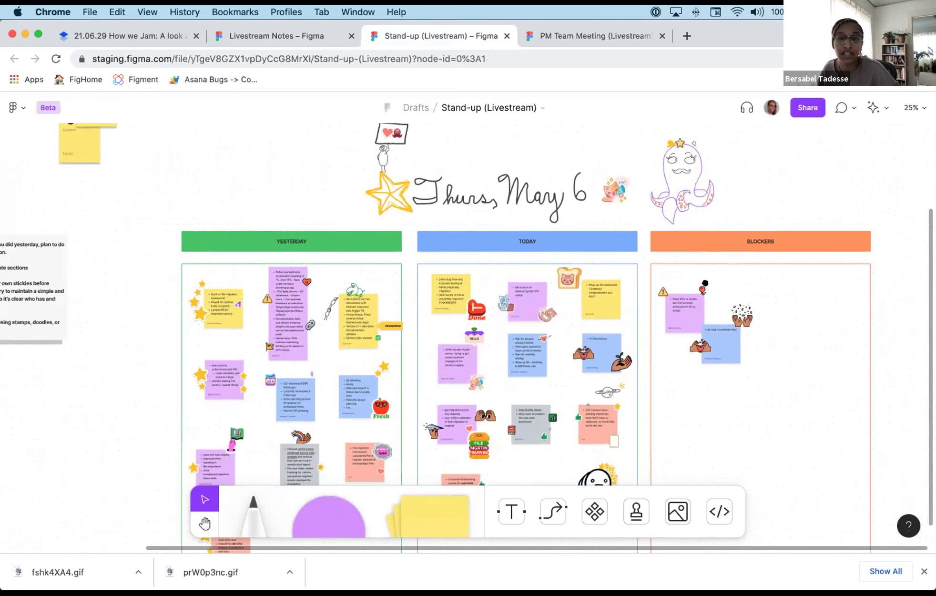
Examine the stand-up board's instructions, the decorated "Thurs, May 6" heading and the sticky updates in all three columns.
scroll(722, 263, "down", 1)
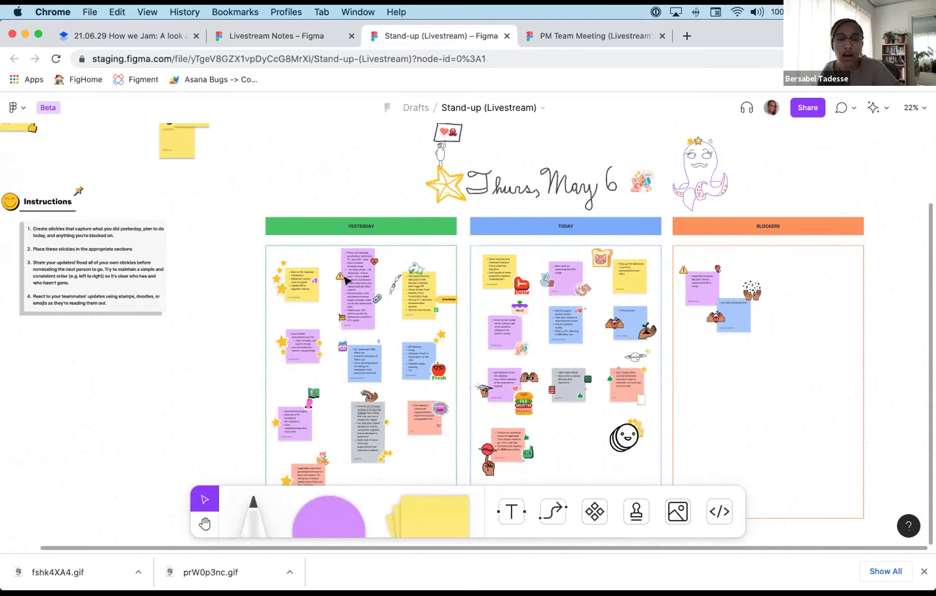
scroll(345, 280, "left", 2)
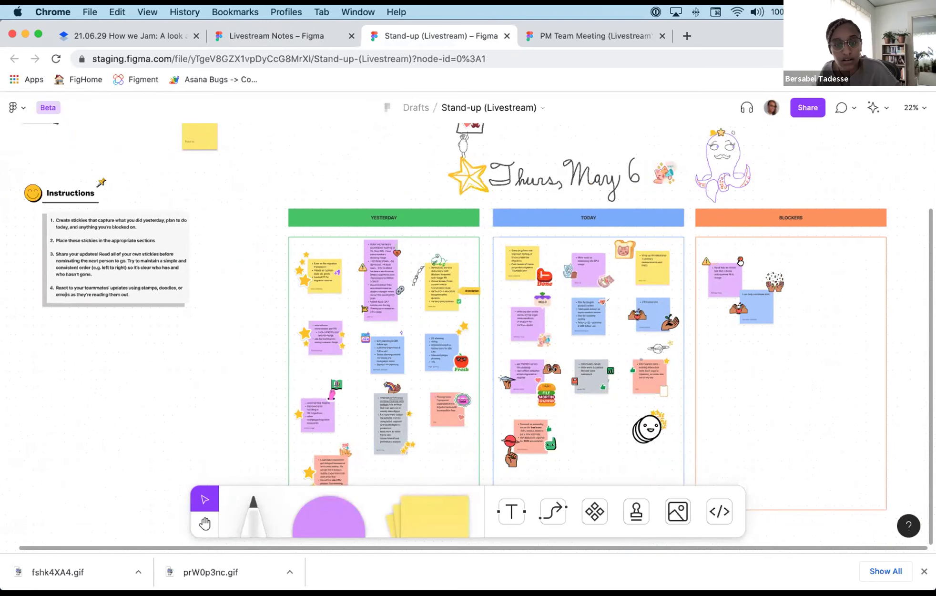
scroll(762, 263, "left", 2)
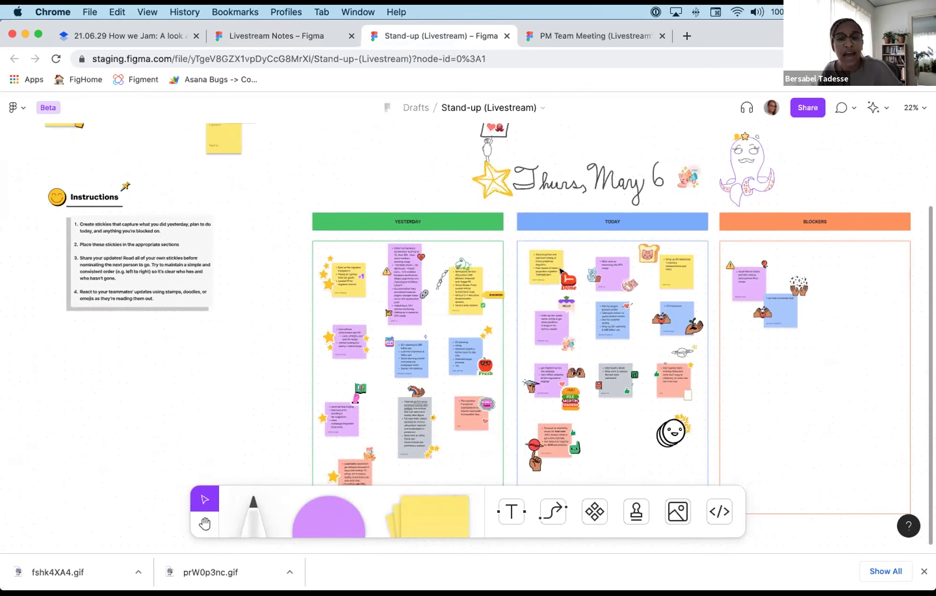
scroll(523, 258, "up", 2)
scroll(527, 200, "up", 3)
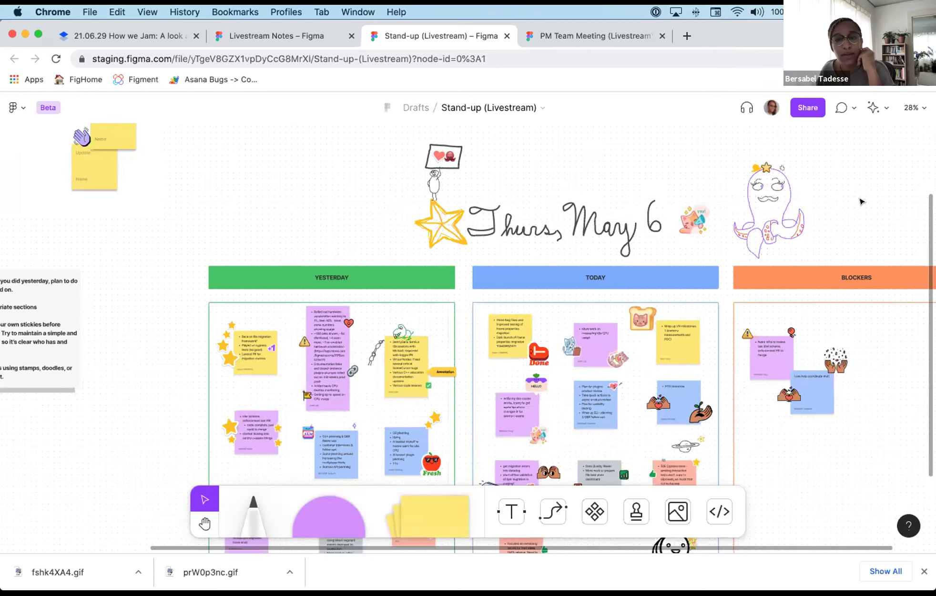
scroll(861, 202, "up", 2)
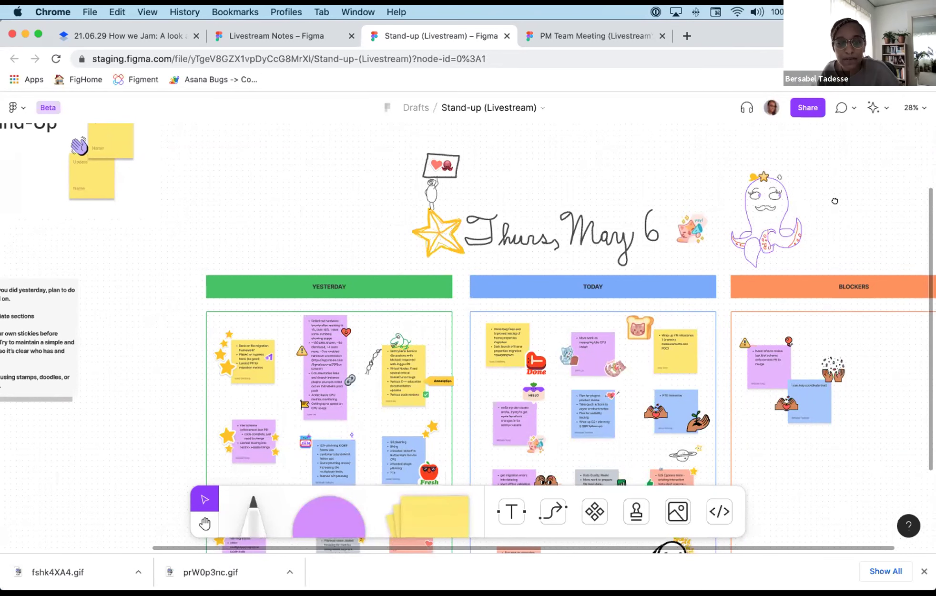
scroll(835, 200, "down", 5)
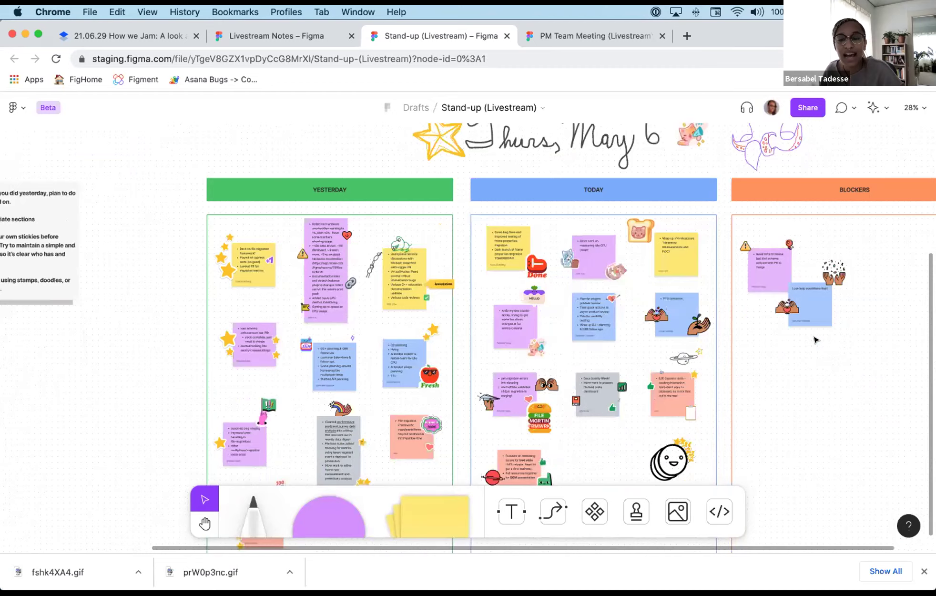
scroll(815, 339, "down", 3)
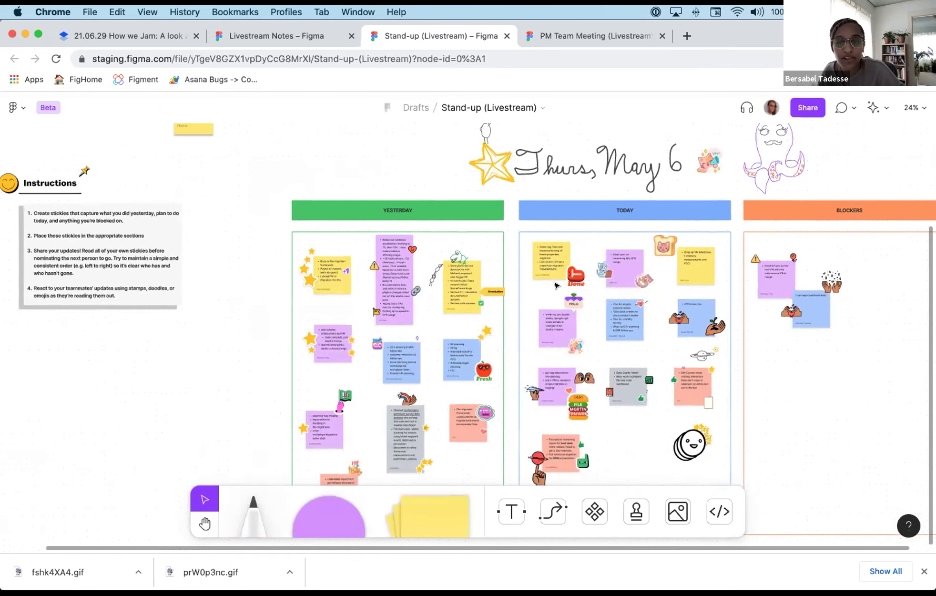
scroll(619, 312, "down", 1)
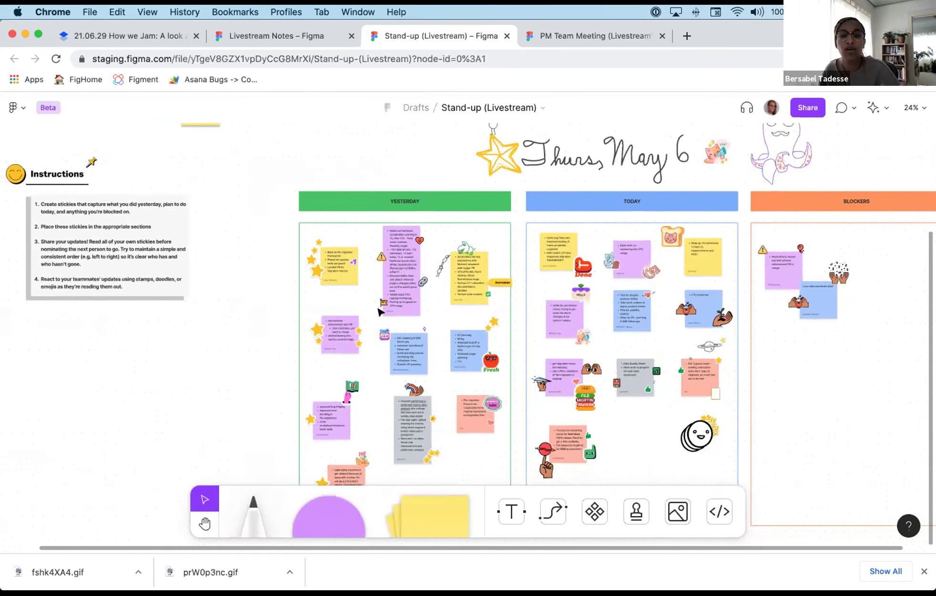
Examine the Yesterday column's stickies up close, including their stars, stamps and annotation reactions.
scroll(360, 296, "up", 3)
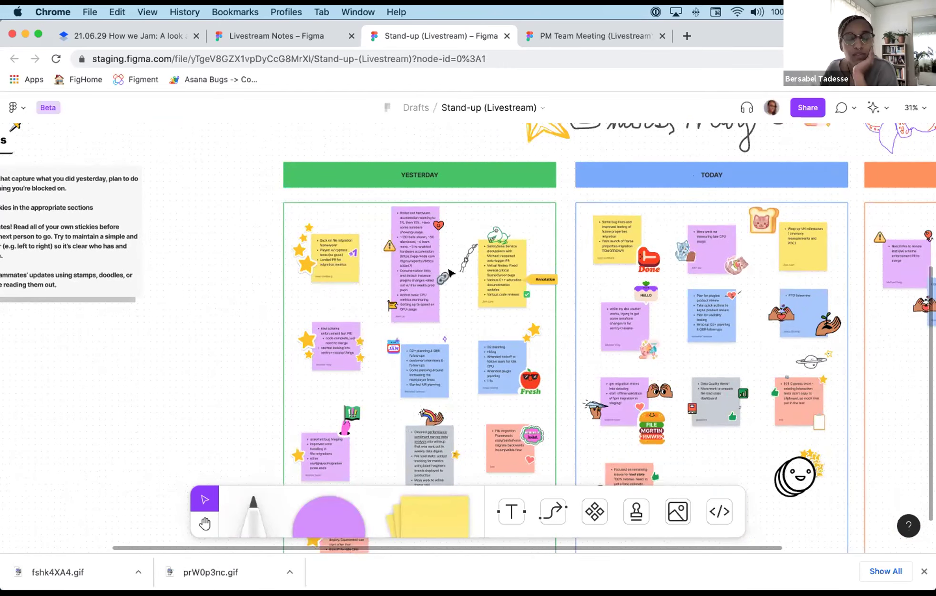
scroll(461, 282, "left", 3)
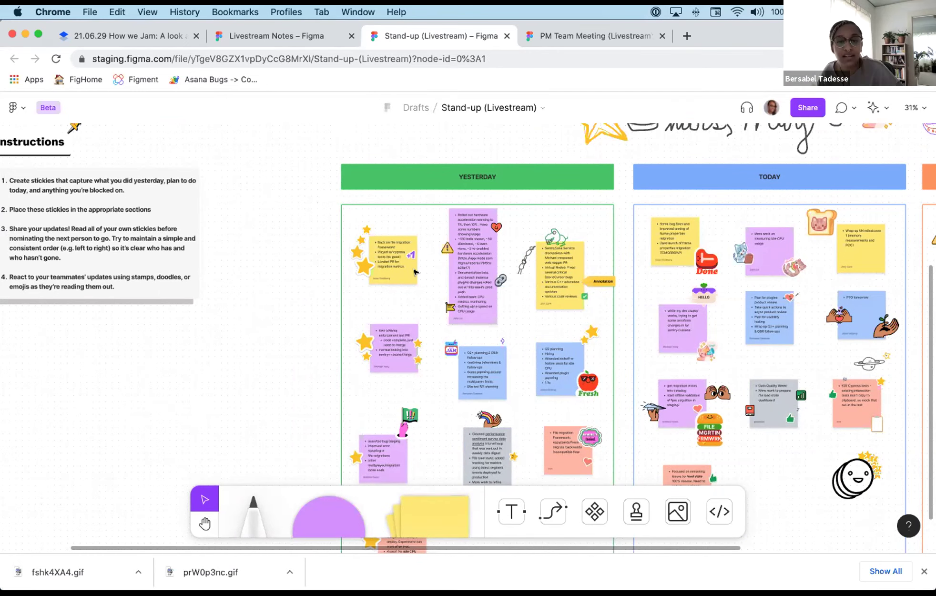
scroll(419, 262, "up", 2)
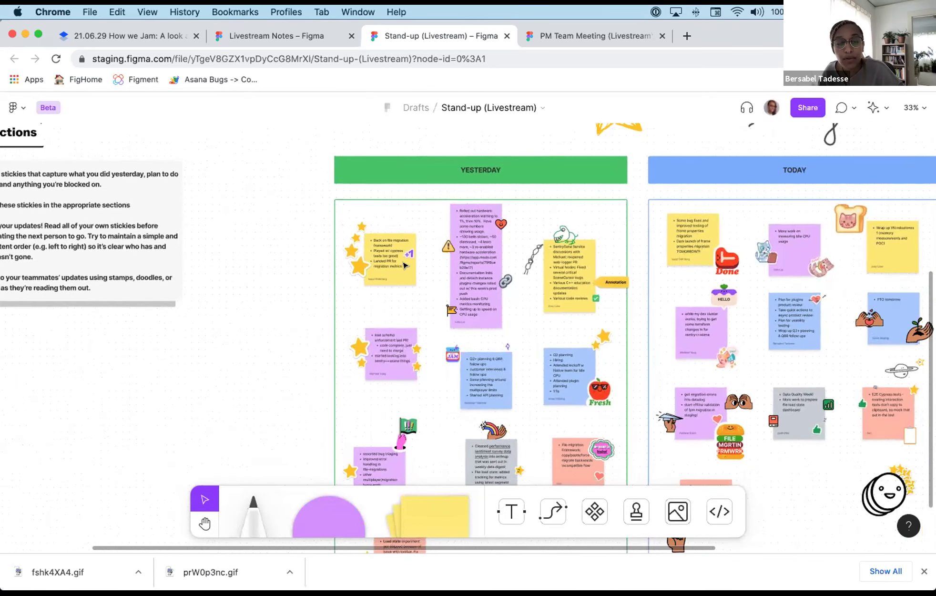
scroll(404, 266, "up", 2)
scroll(404, 266, "up", 3)
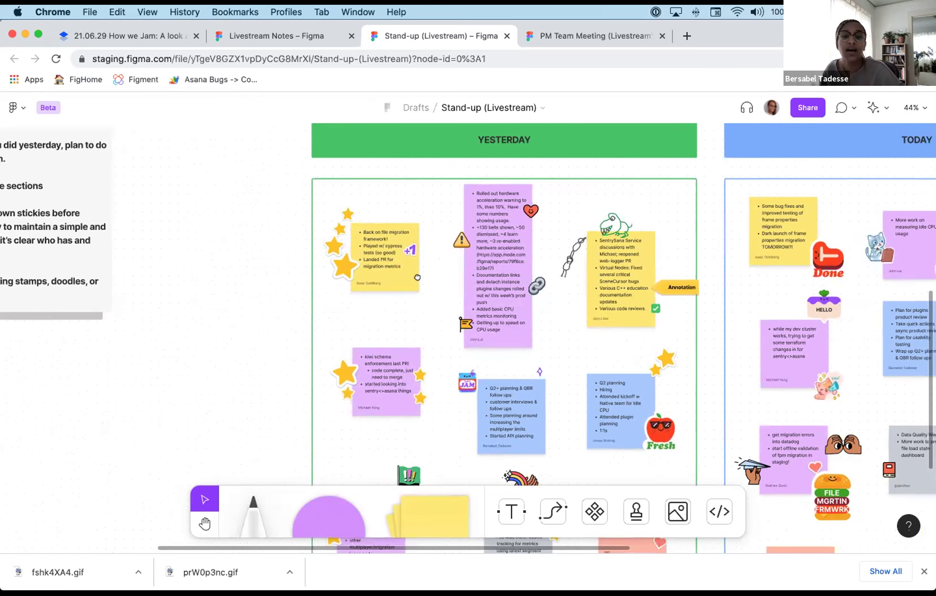
scroll(415, 280, "right", 2)
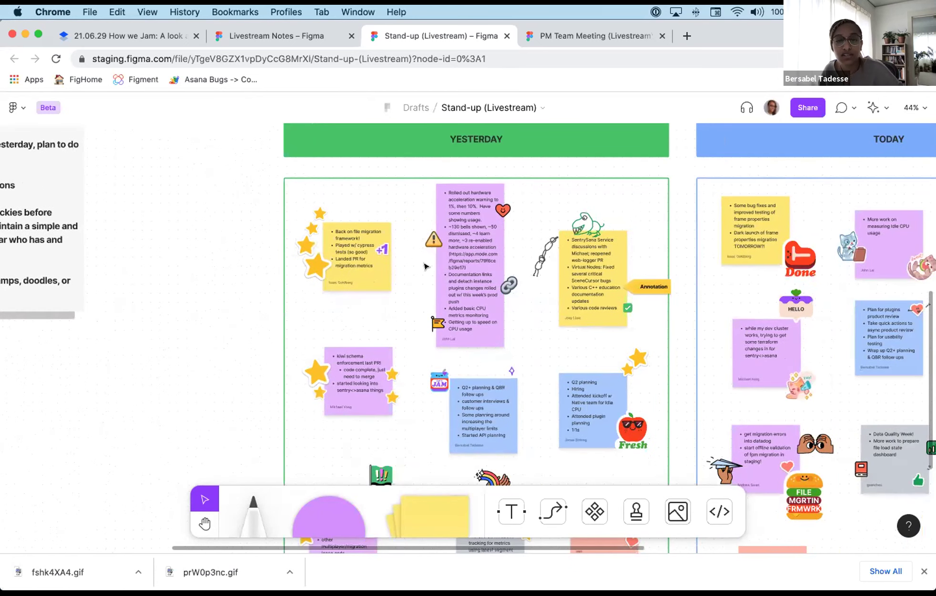
Examine the Today and Blockers columns' stickies, stamps and the reply sticky offering help with a blocker.
scroll(539, 317, "right", 3)
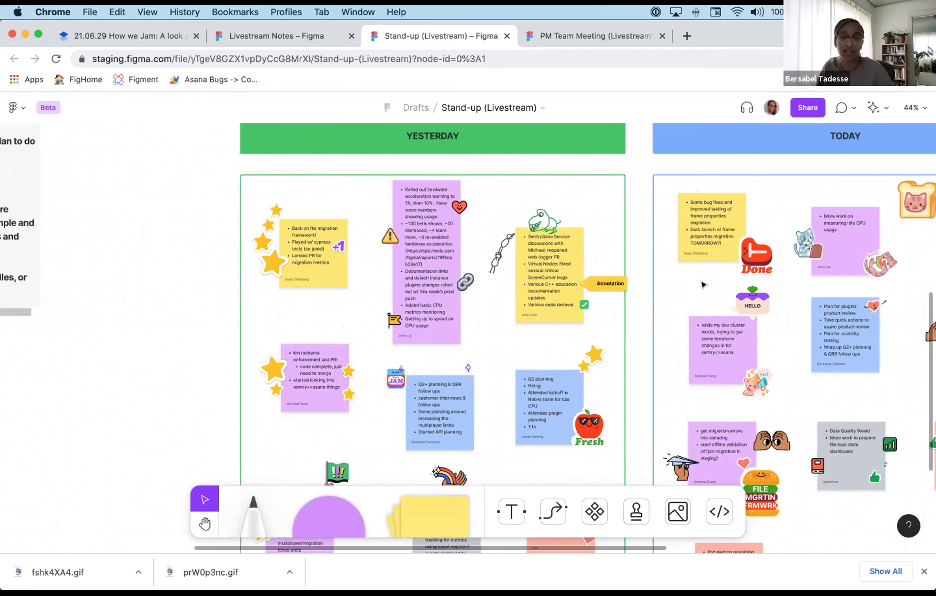
left_click_drag(822, 349, 706, 315)
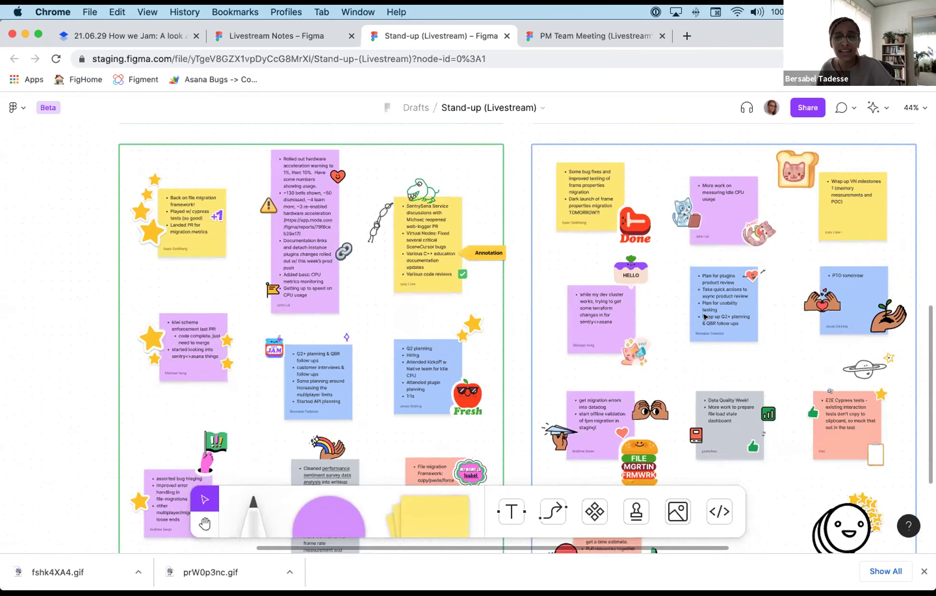
scroll(706, 316, "down", 2)
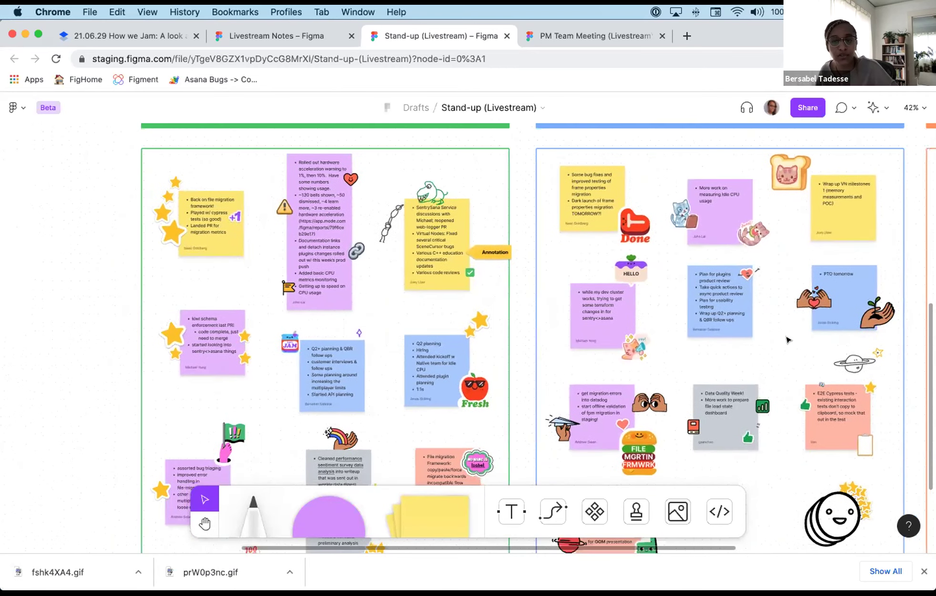
scroll(787, 339, "right", 5)
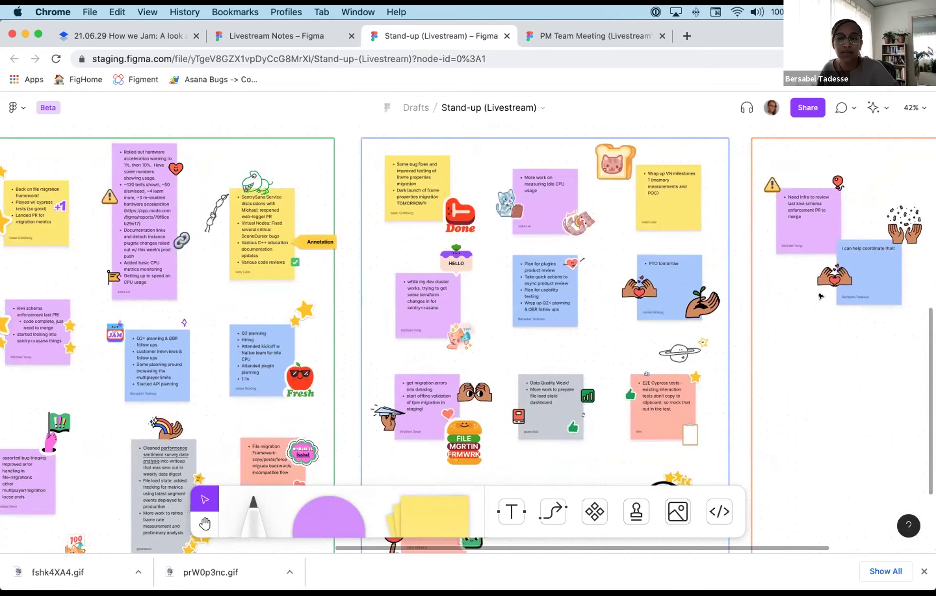
scroll(820, 296, "up", 1)
scroll(890, 228, "up", 3)
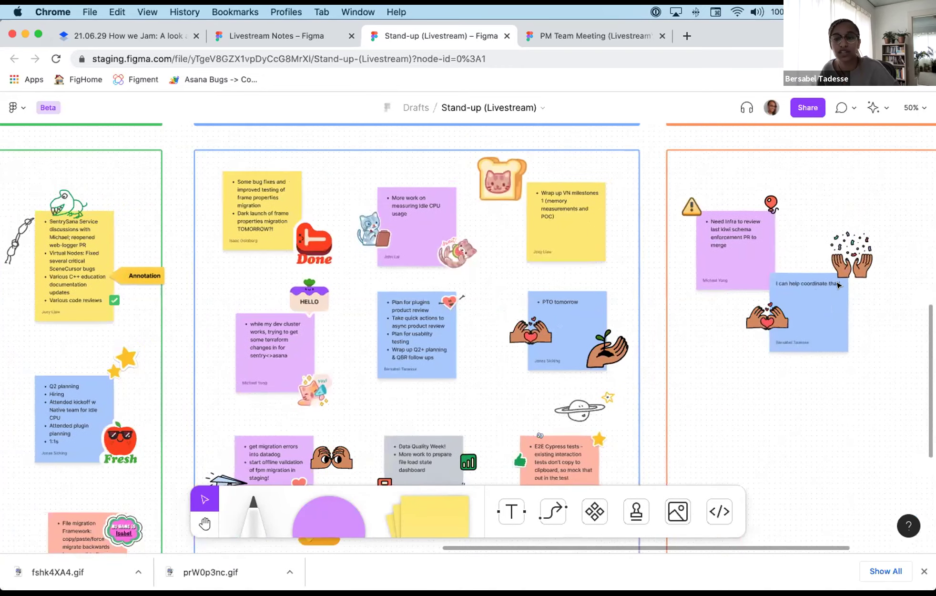
left_click(816, 293)
left_click(862, 307)
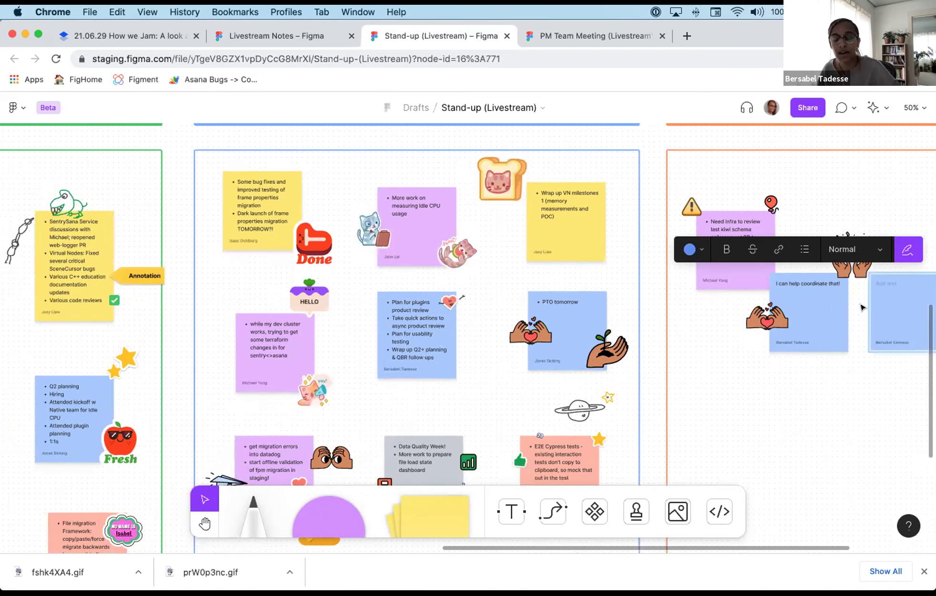
left_click(882, 385)
Survey the whole stand-up board, comparing the sticky updates across the Yesterday, Today and Blockers columns.
scroll(757, 351, "down", 5)
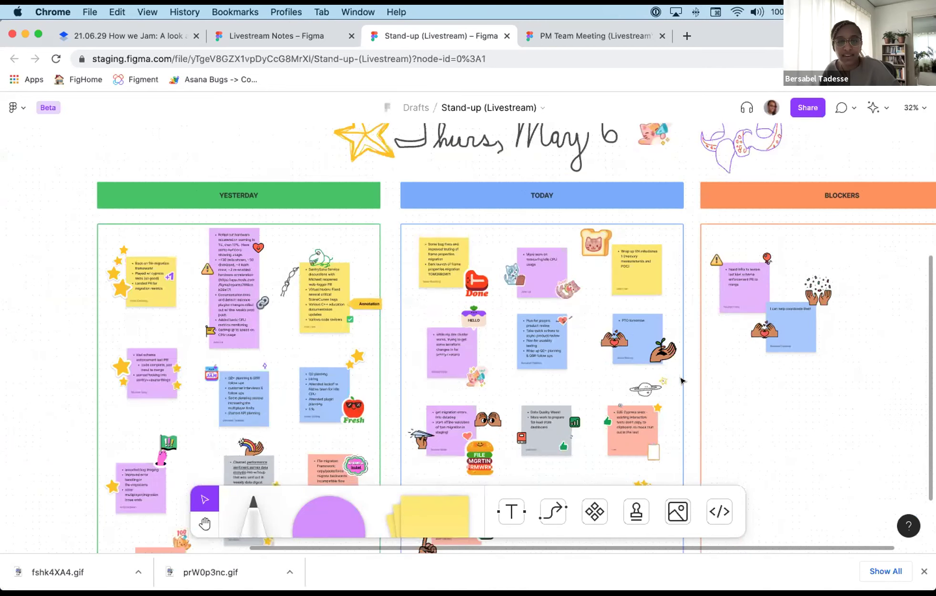
scroll(563, 440, "up", 3)
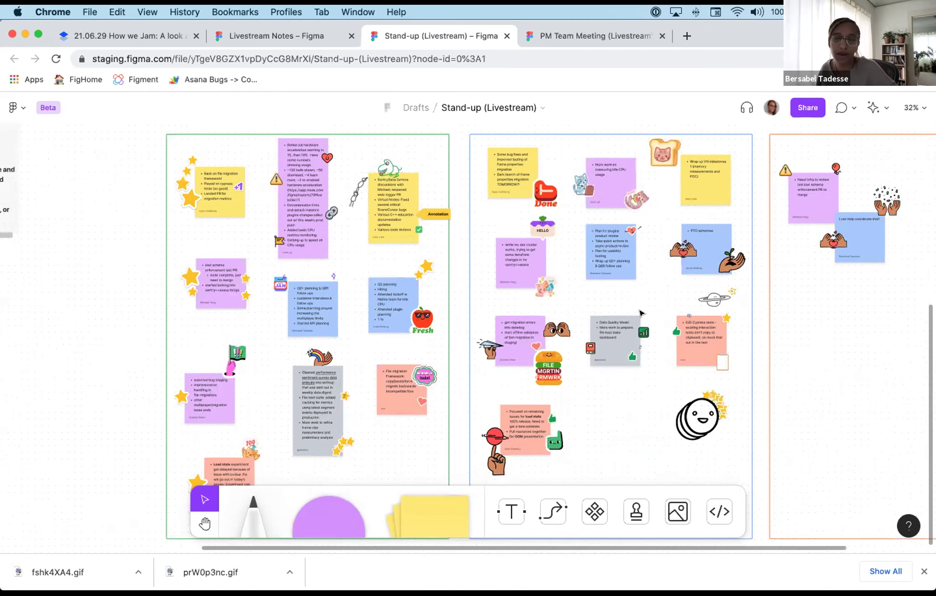
scroll(638, 310, "down", 2)
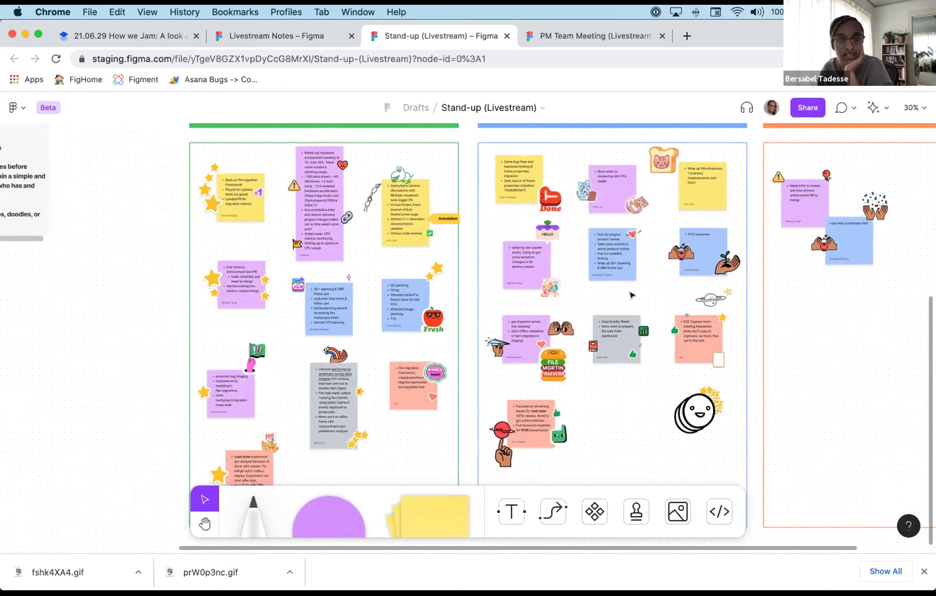
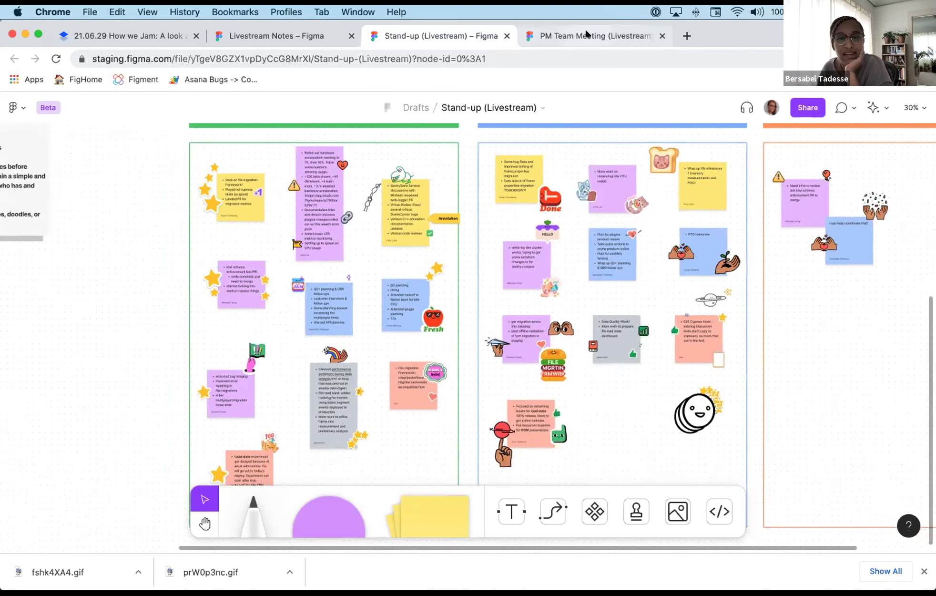
Switch to the PM Team Meeting (Livestream) file and look over the agenda clipboard and the teammates' sticky groups.
left_click(587, 35)
scroll(638, 355, "down", 3)
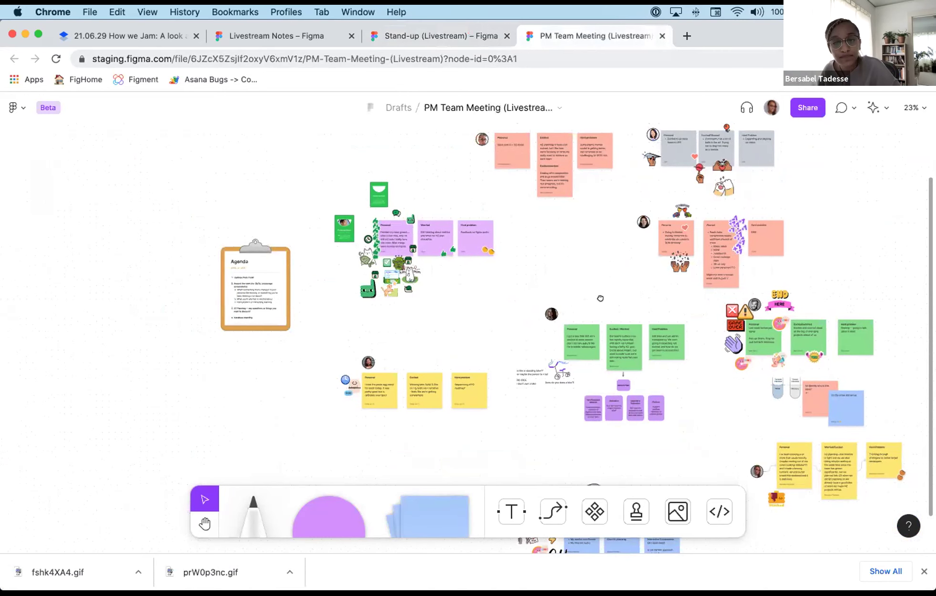
scroll(614, 303, "right", 2)
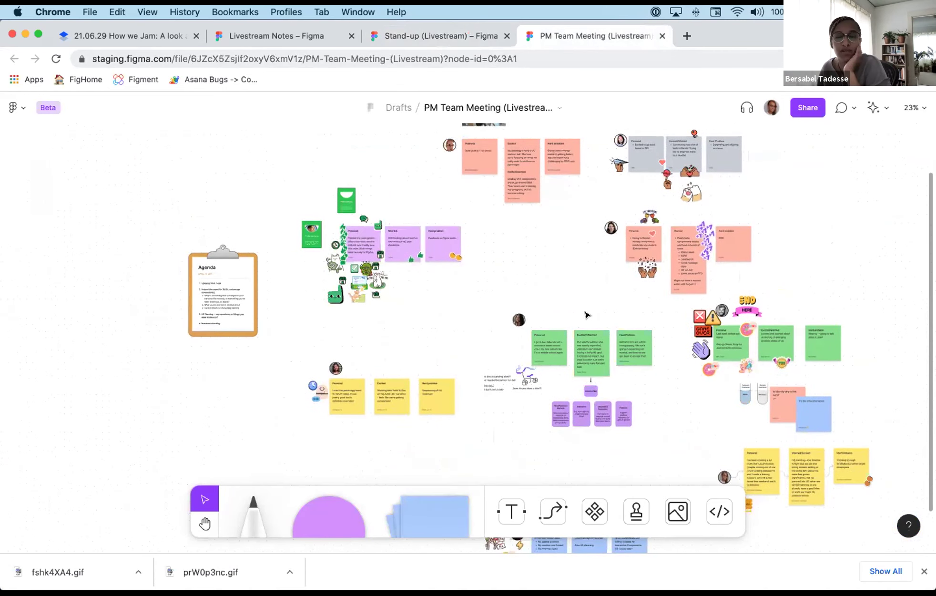
scroll(506, 305, "left", 5)
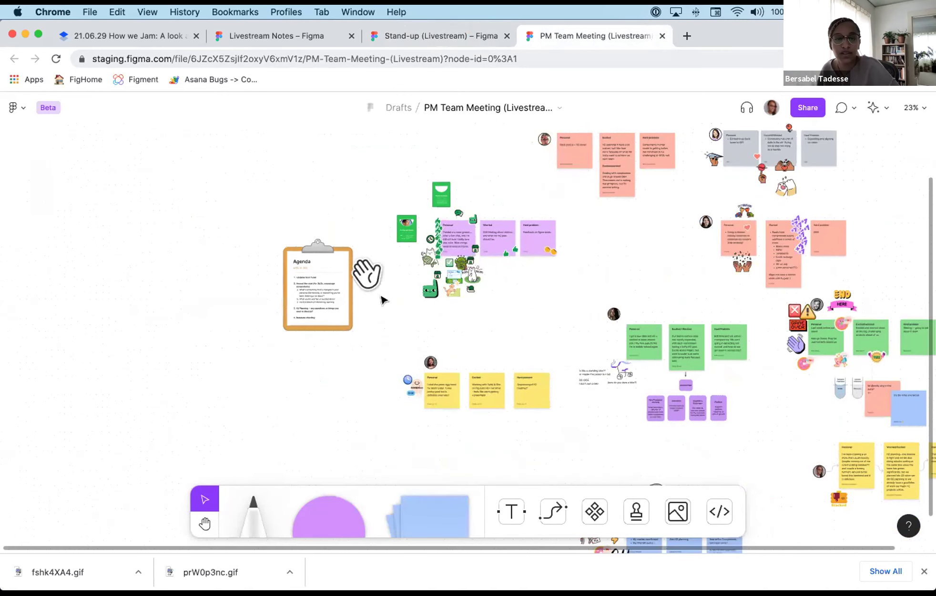
Examine the April 21, 2021 agenda and the decorated purple Personal, Worried and Hard problem stickies up close.
scroll(381, 287, "up", 3)
scroll(381, 287, "up", 5)
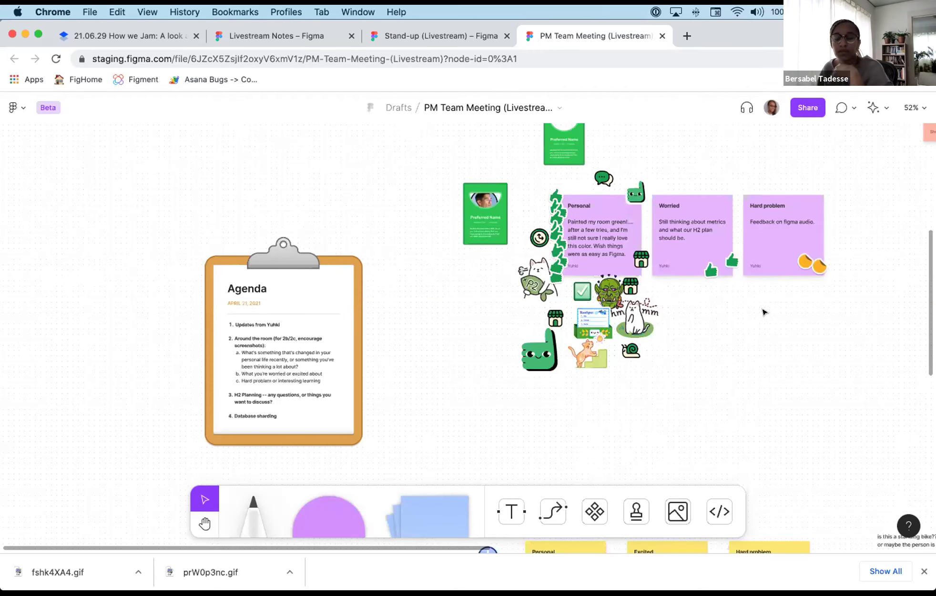
left_click_drag(764, 313, 705, 327)
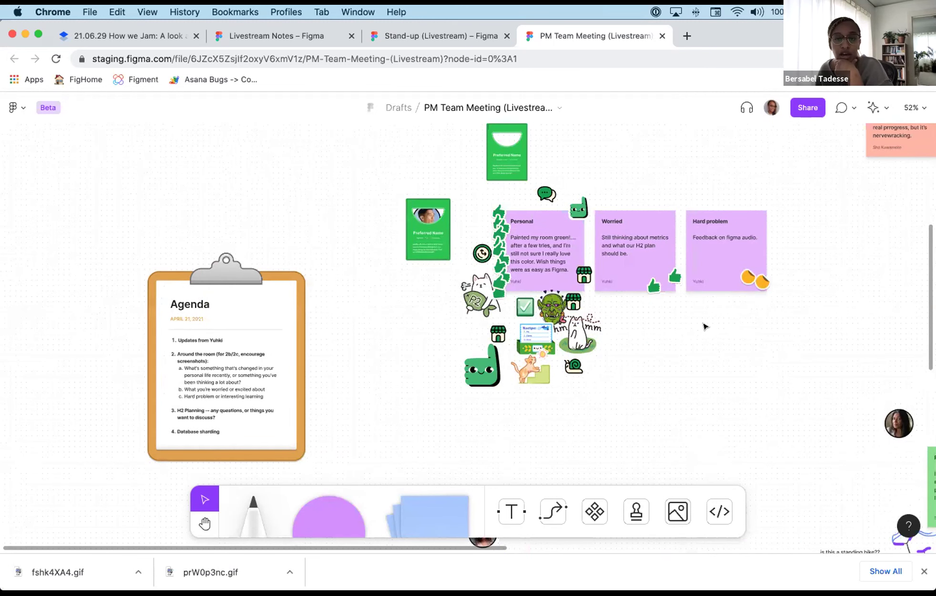
scroll(705, 326, "up", 1)
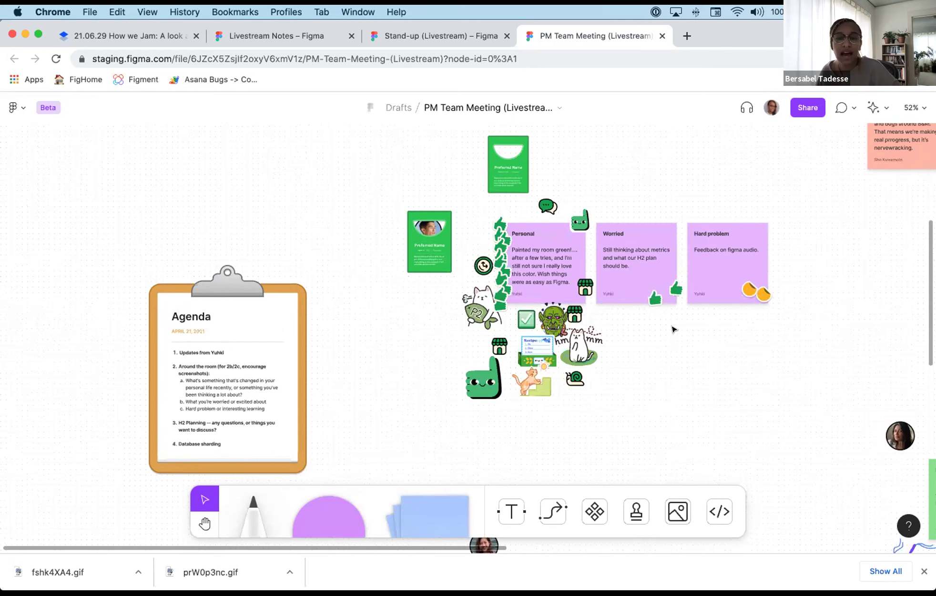
scroll(639, 334, "up", 2)
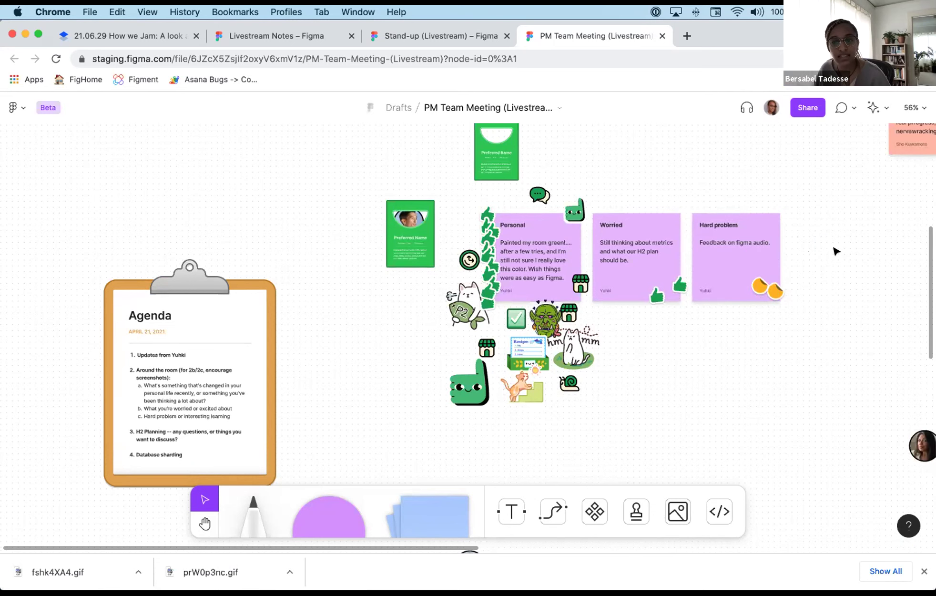
scroll(674, 336, "right", 3)
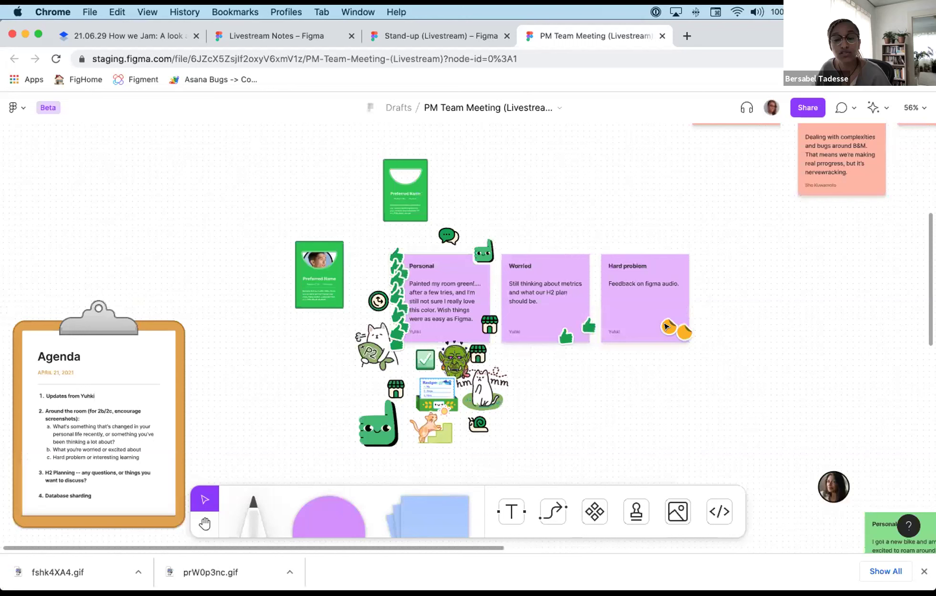
key("e")
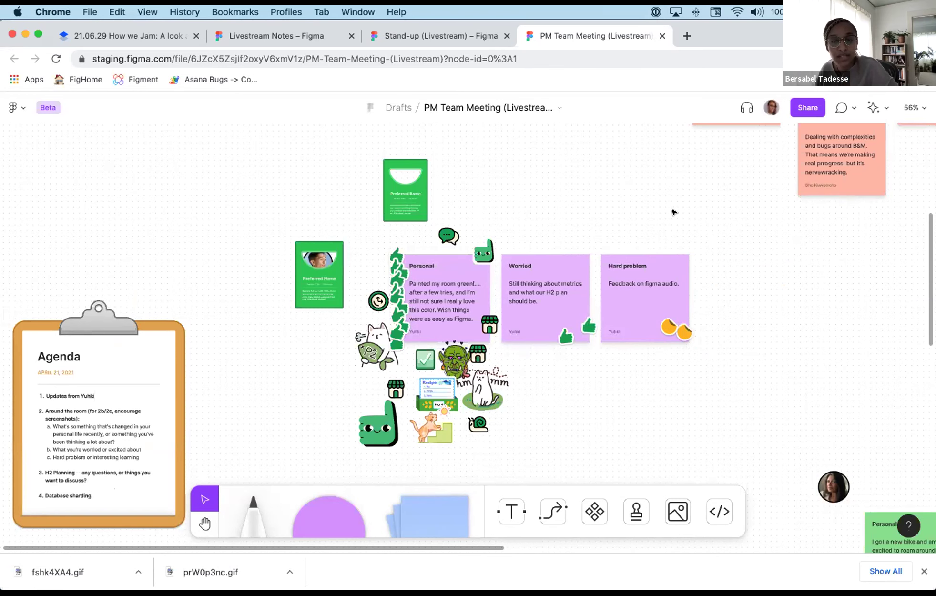
Look through the teammates' sticky groups across the PM board, including the backyard photo, stamp reactions and the yellow linked stickies.
scroll(732, 222, "down", 5)
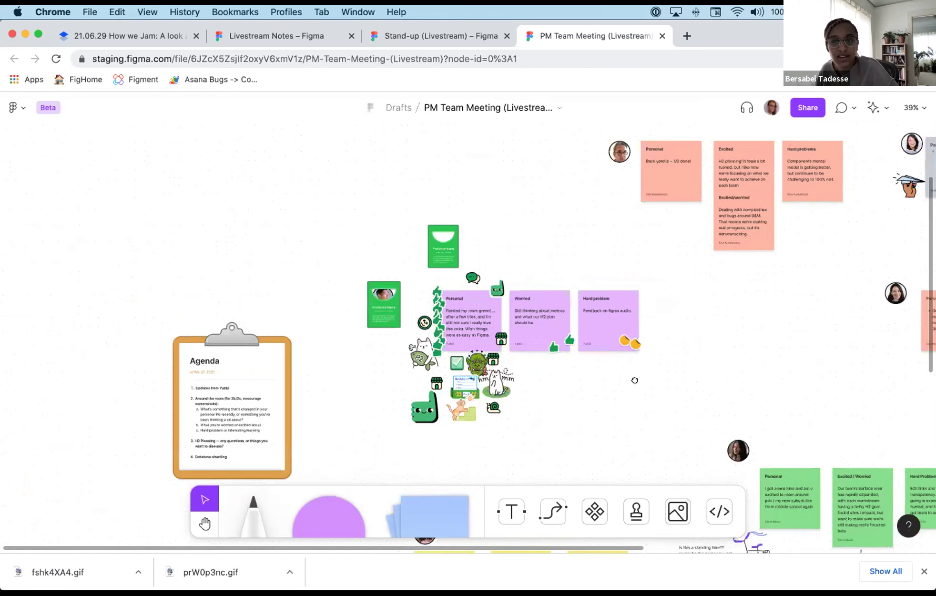
scroll(782, 216, "up", 5)
left_click_drag(782, 216, 725, 242)
scroll(838, 265, "up", 3)
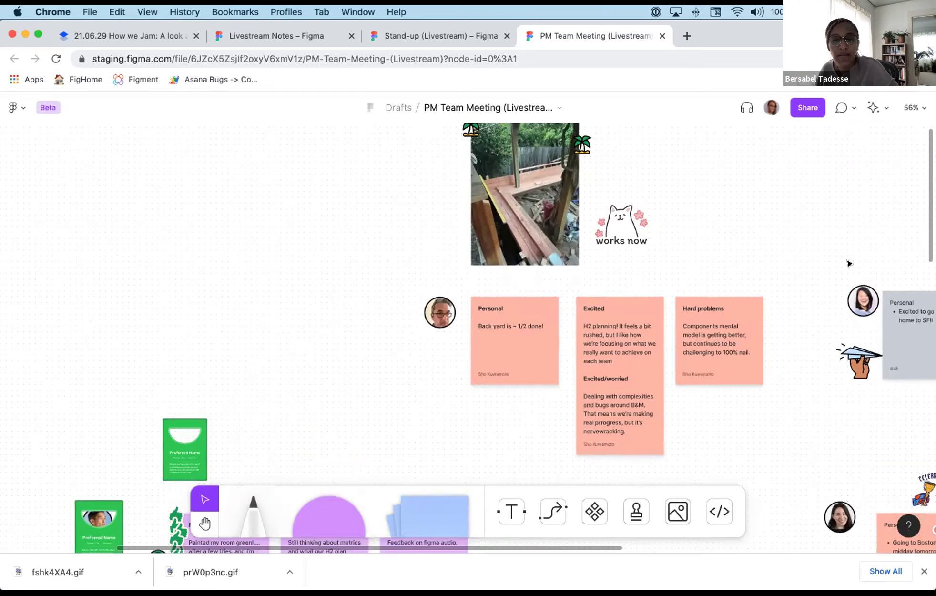
scroll(560, 213, "right", 2)
scroll(560, 213, "down", 8)
scroll(560, 213, "right", 6)
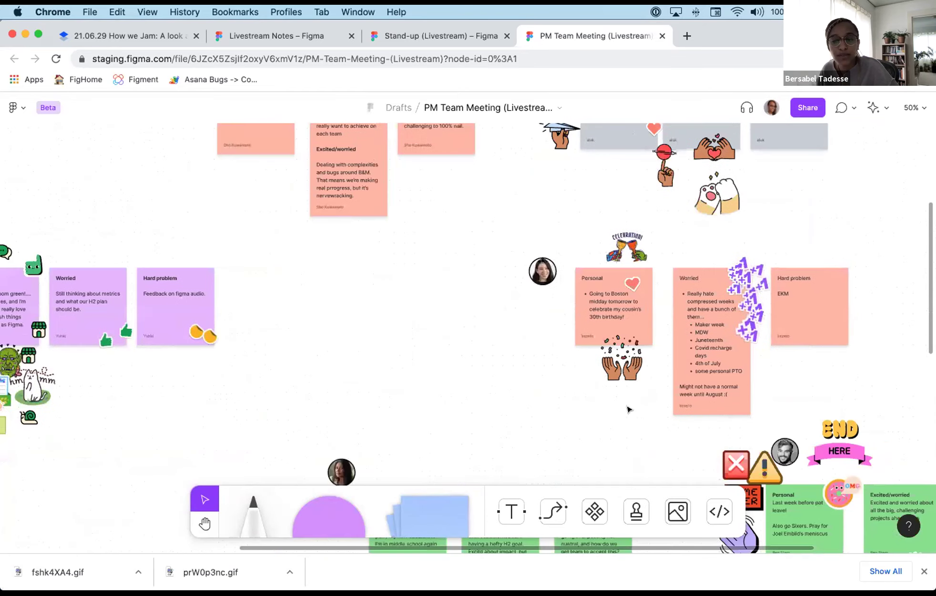
scroll(590, 324, "down", 10)
scroll(589, 323, "right", 5)
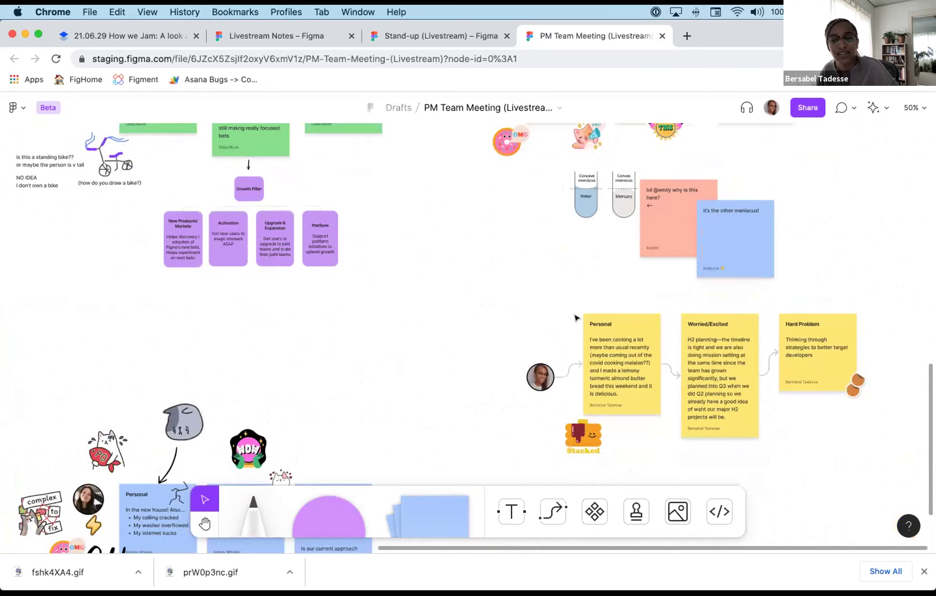
Examine the blue Personal, Worried/Excited and Hard Problem stickies with their stickers at the lower end of the PM board.
scroll(548, 282, "down", 5)
scroll(548, 282, "left", 8)
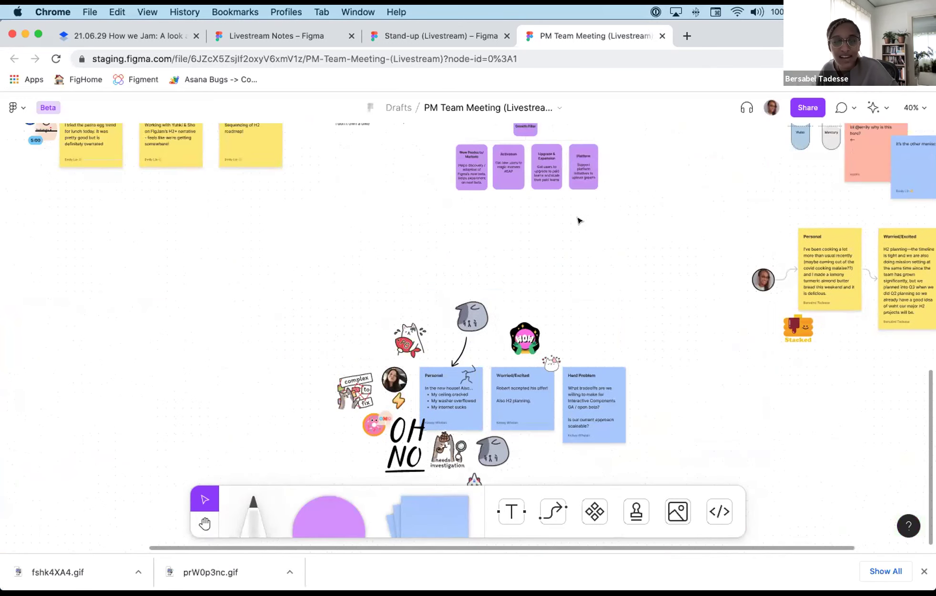
scroll(580, 205, "up", 3)
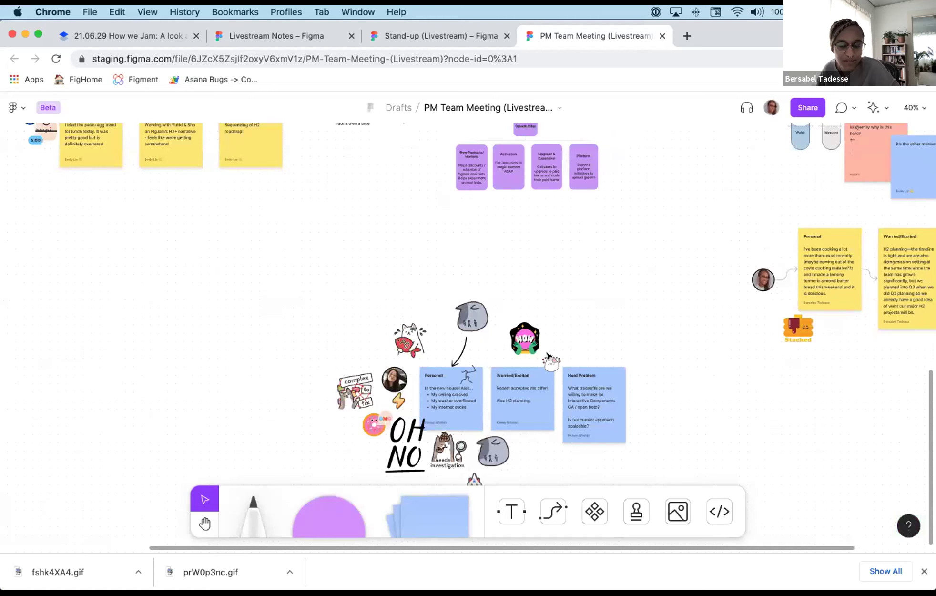
scroll(527, 273, "left", 5)
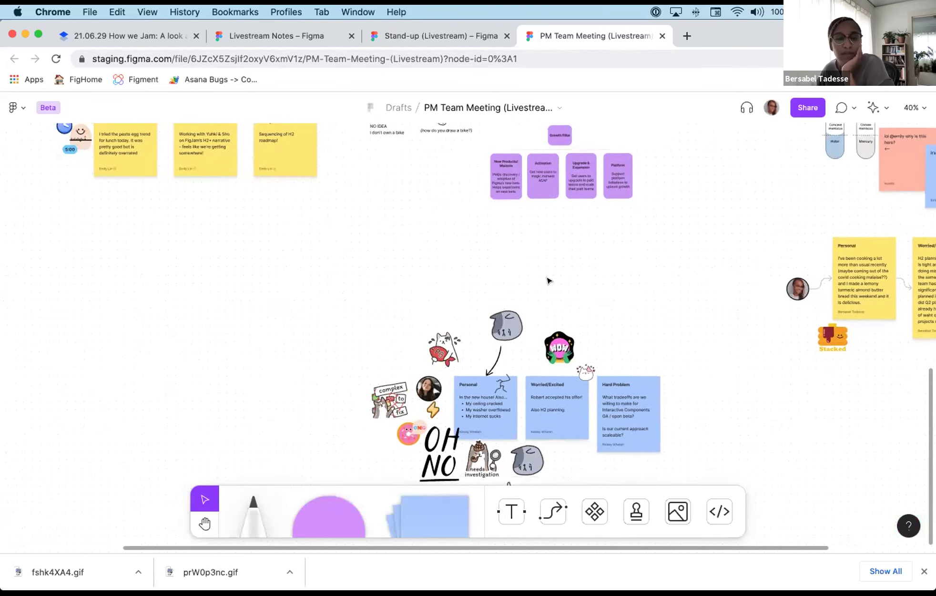
scroll(571, 266, "up", 4)
scroll(571, 266, "left", 3)
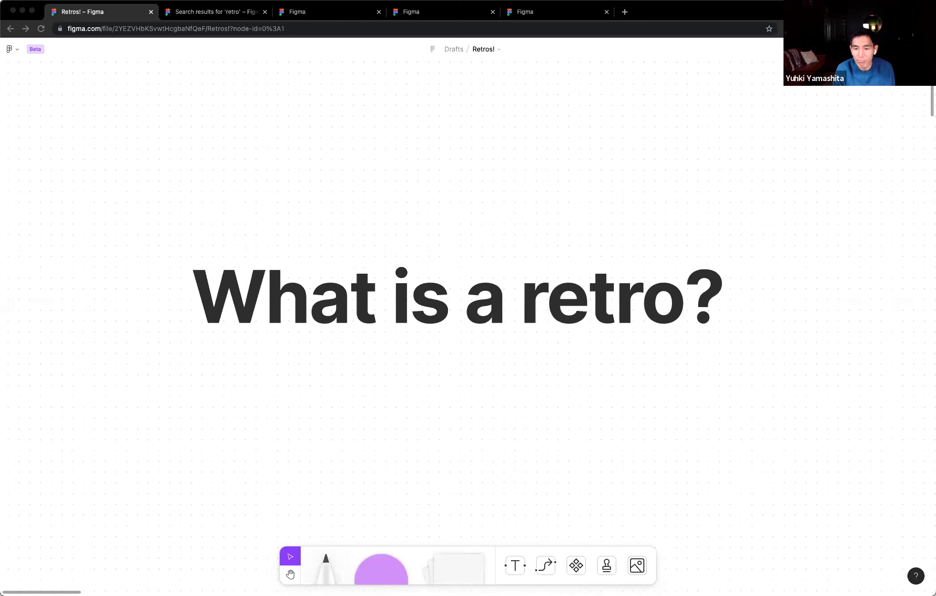
In the Retros! file, review the "What is a retro?" heading and the three "What makes a good retro?" stickies.
scroll(618, 269, "down", 5)
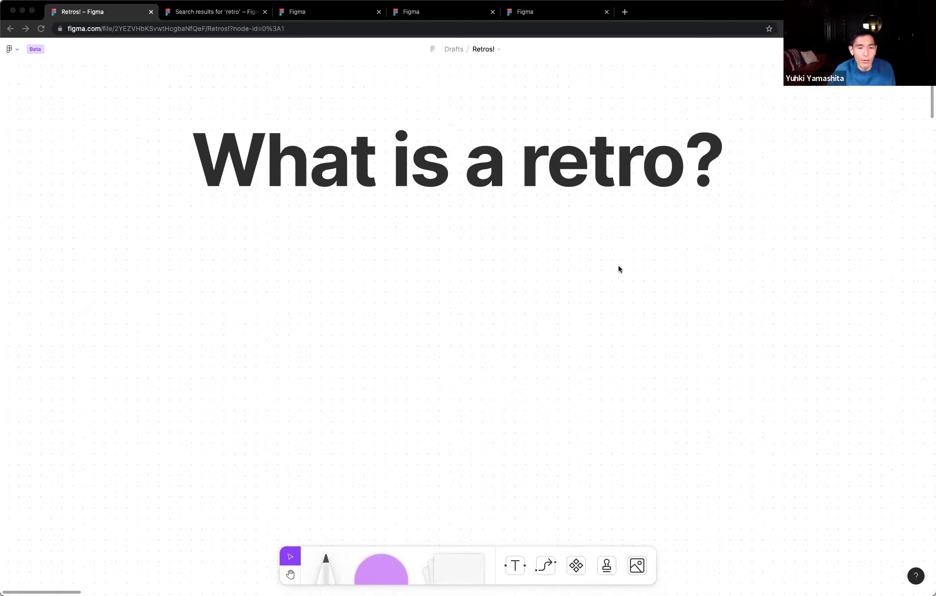
scroll(618, 269, "down", 10)
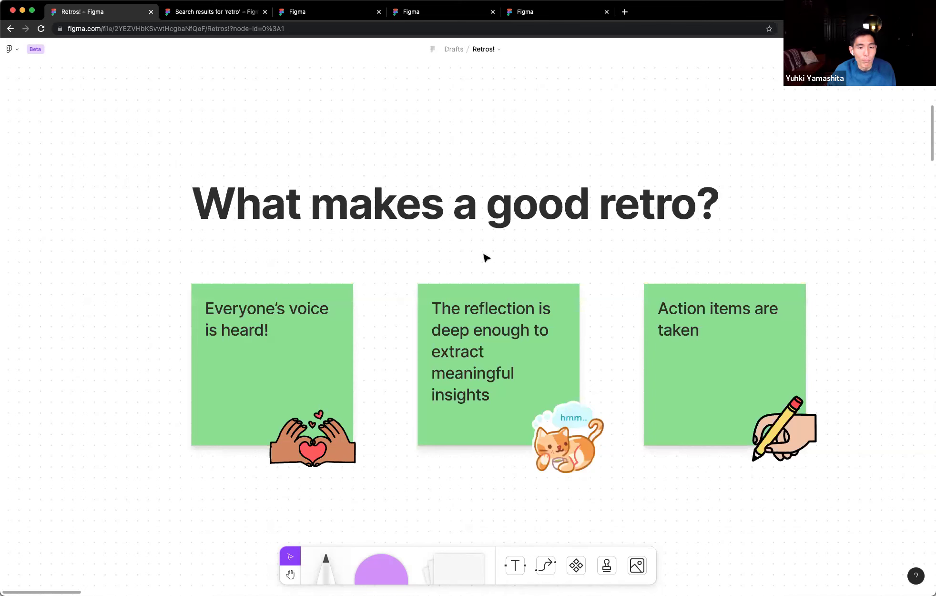
scroll(539, 244, "right", 5)
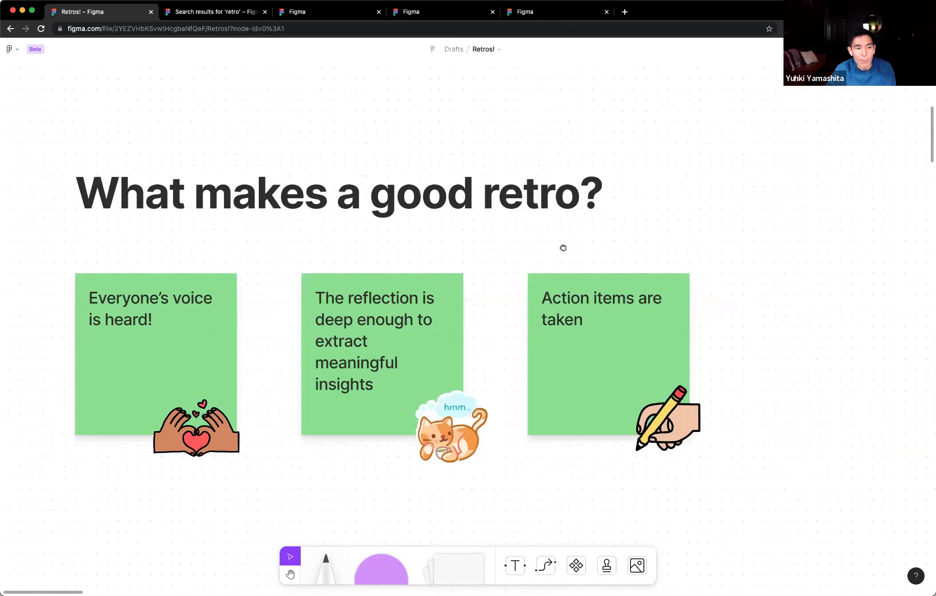
scroll(563, 247, "left", 2)
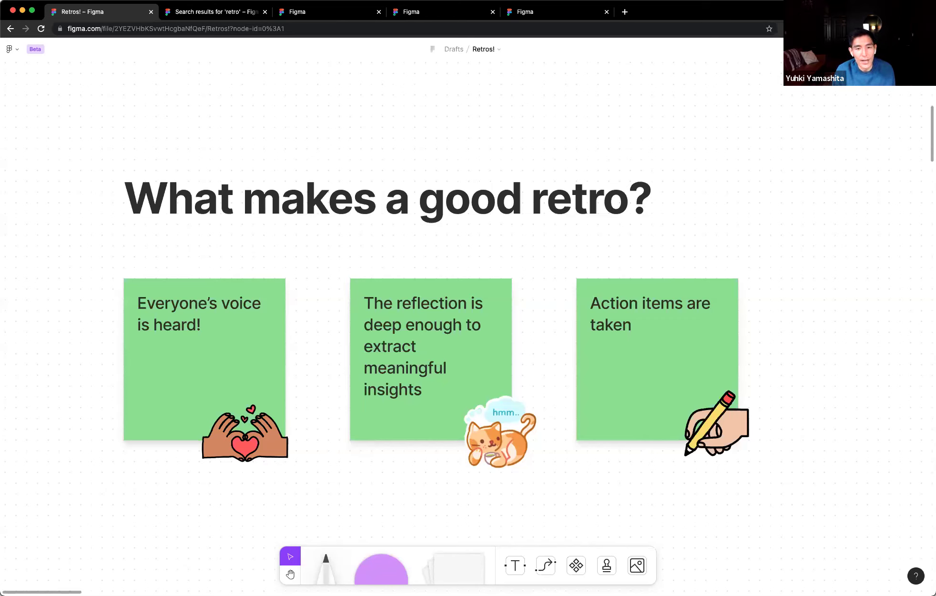
Examine the classic Start, Stop, Continue template with its grouped stickies and the Action Items section.
scroll(828, 279, "down", 5)
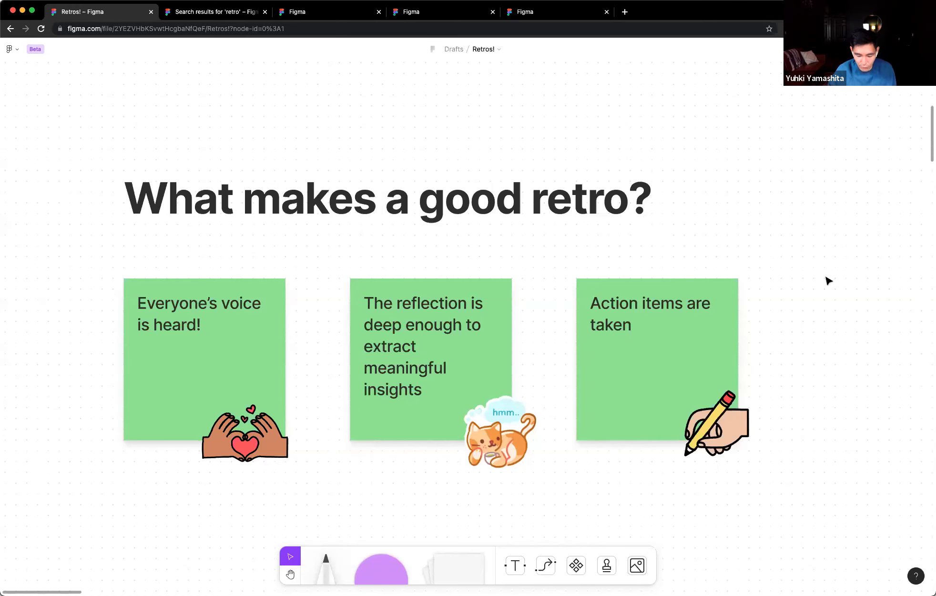
scroll(533, 366, "down", 4)
scroll(553, 377, "down", 5)
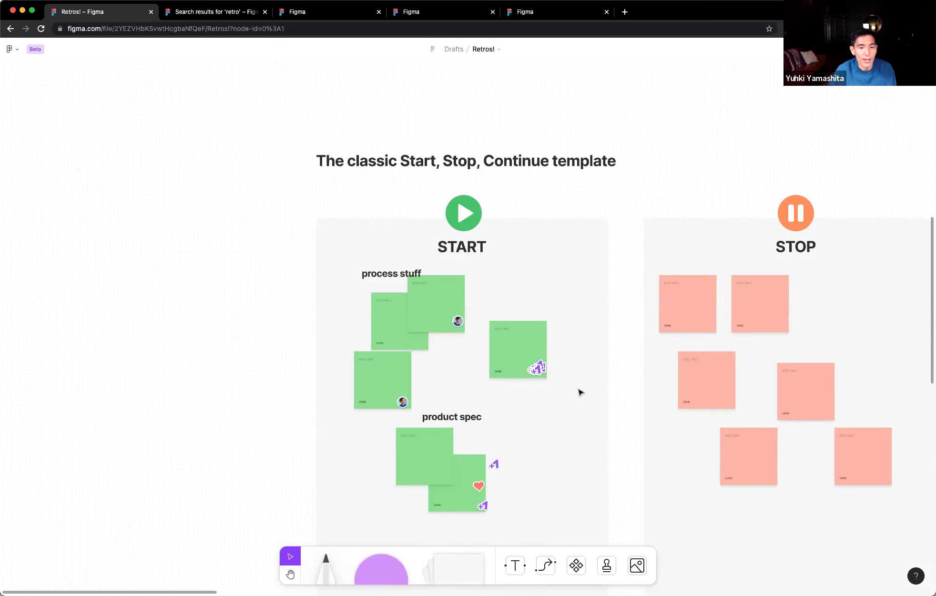
scroll(580, 393, "down", 5)
scroll(407, 290, "right", 3)
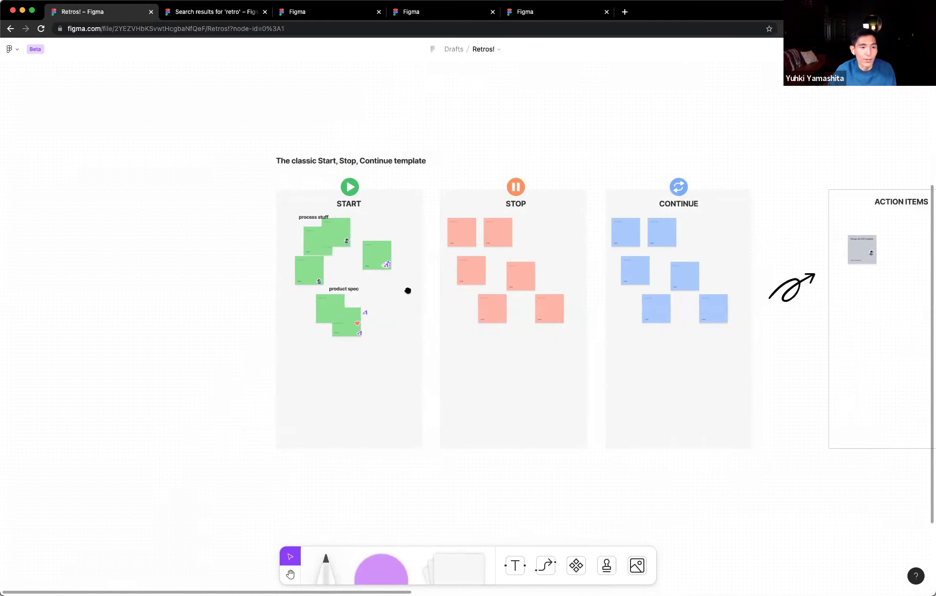
left_click_drag(193, 121, 803, 519)
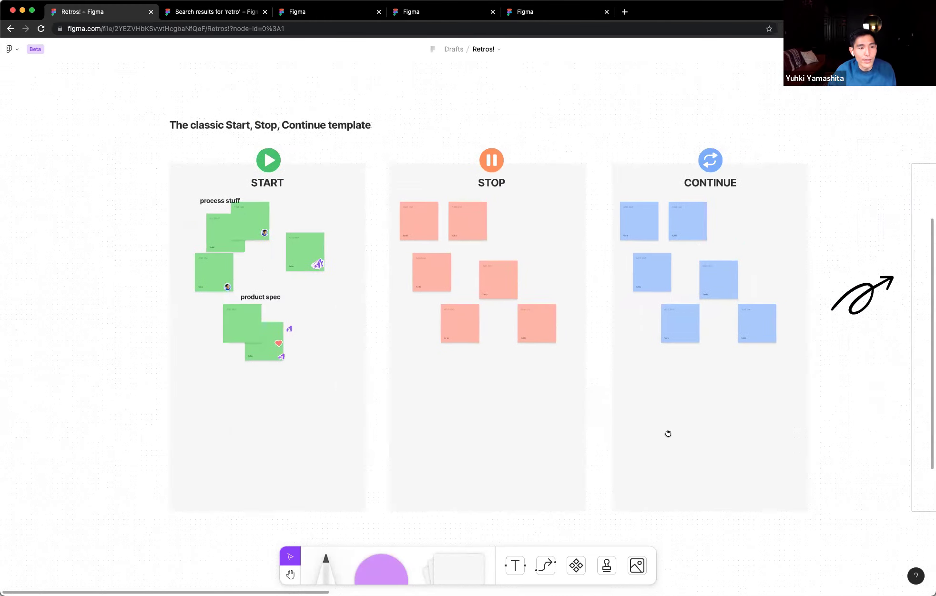
left_click(223, 209)
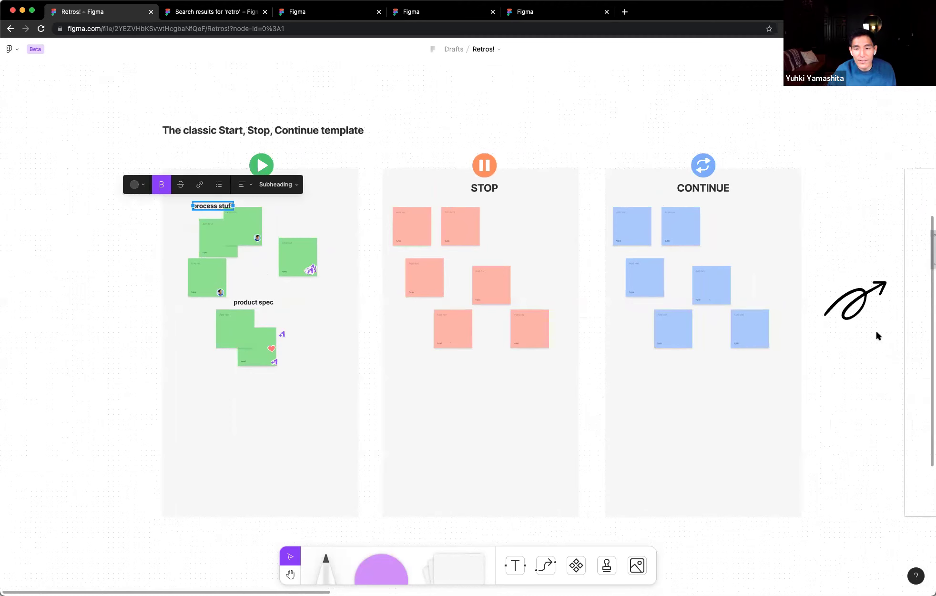
left_click(752, 566)
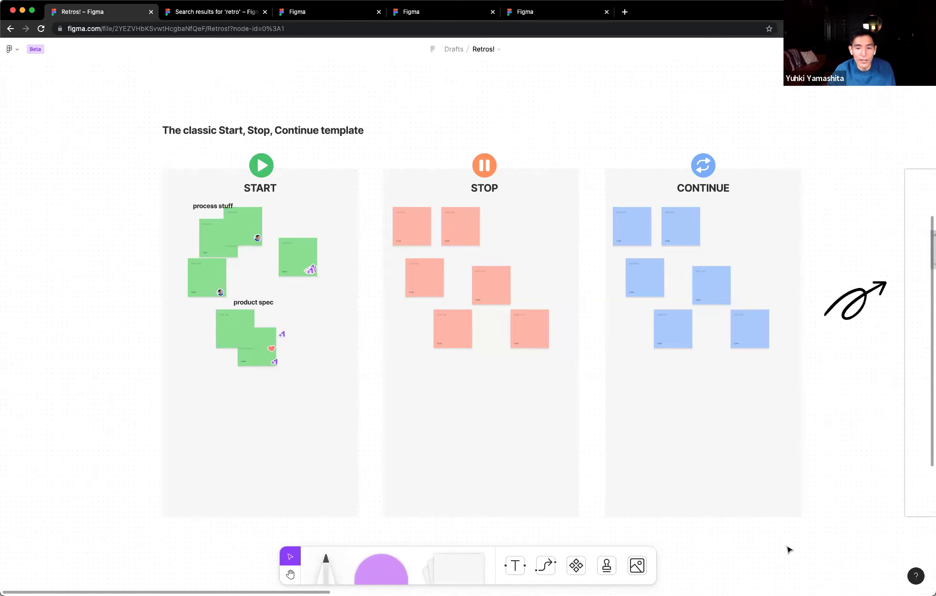
scroll(619, 286, "down", 1)
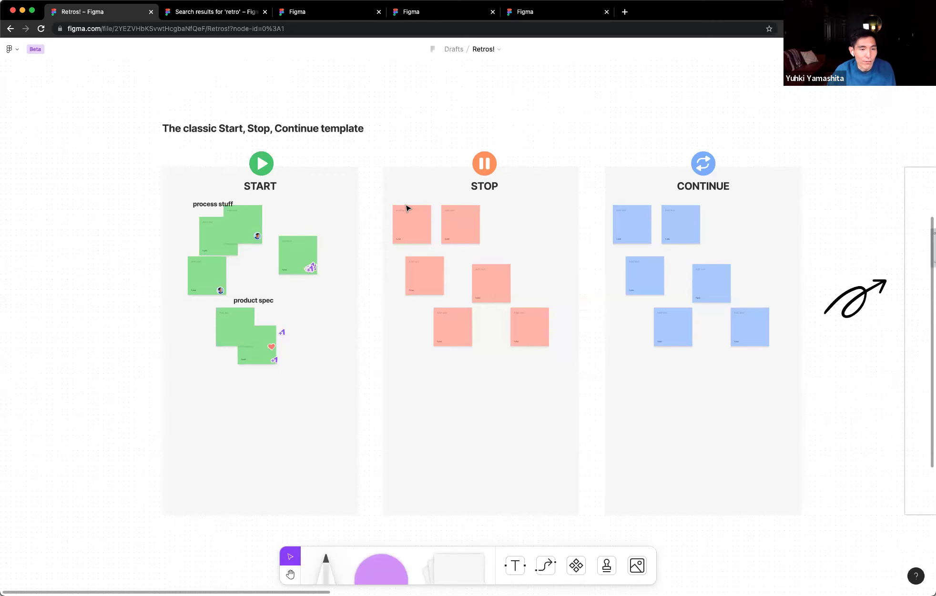
left_click_drag(426, 132, 530, 193)
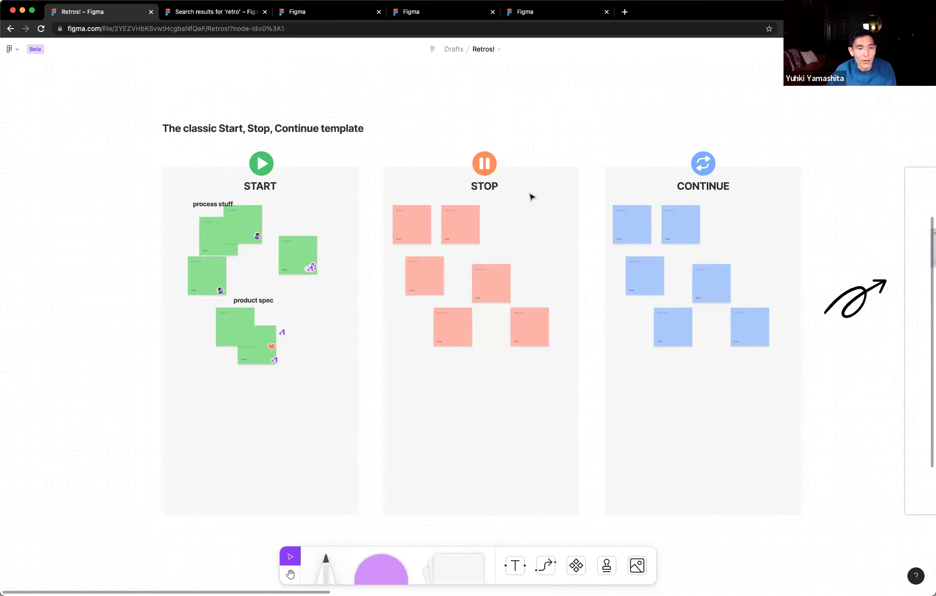
left_click(530, 193)
left_click(511, 151)
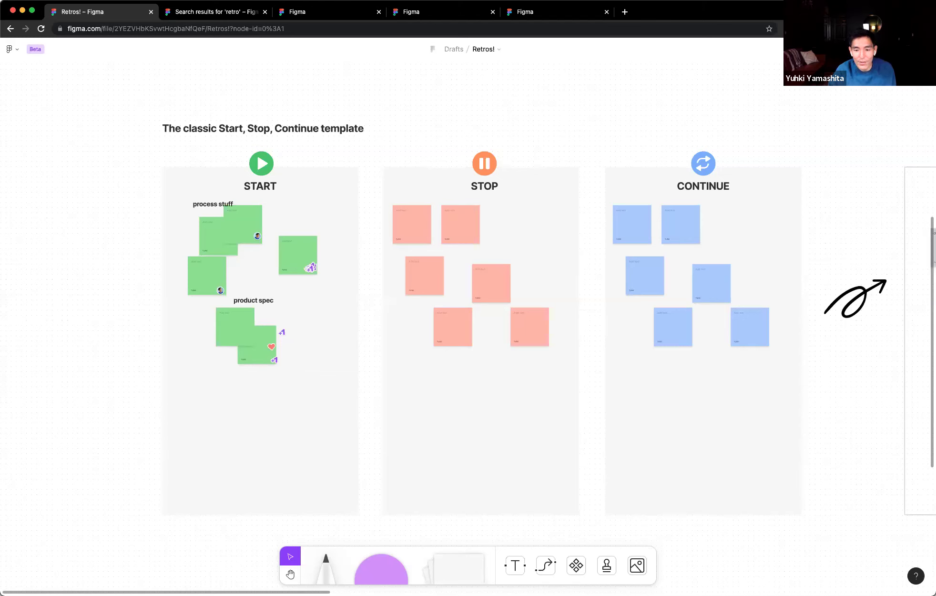
Toggle the author name off and back on for the middle green sticky under "process stuff" in the START column.
scroll(267, 259, "up", 5)
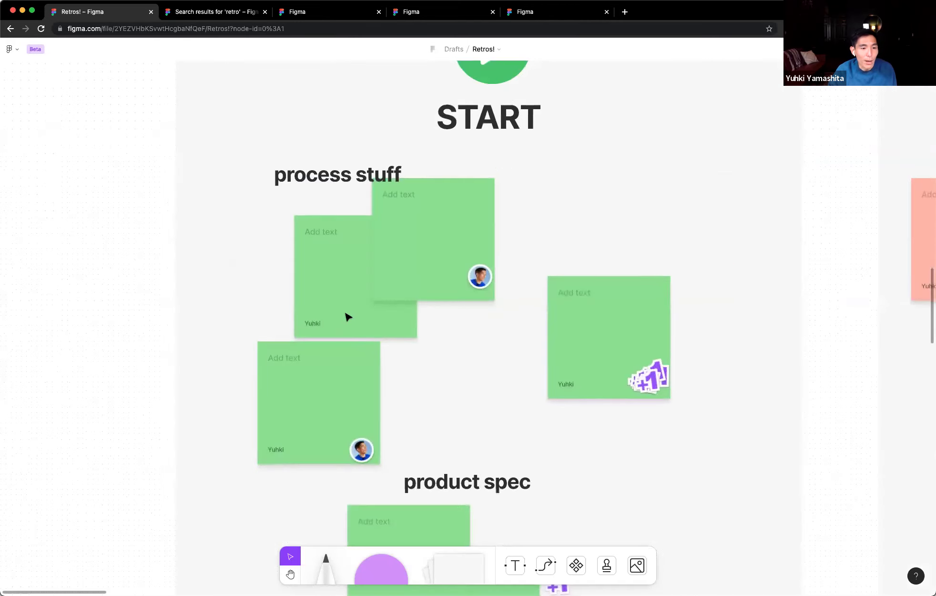
left_click(347, 317)
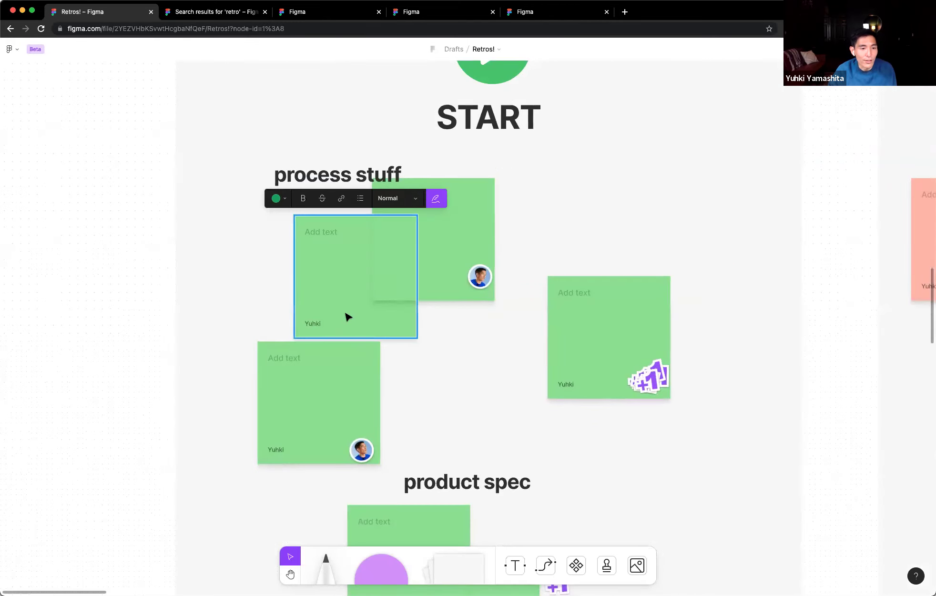
left_click(436, 199)
left_click(436, 199)
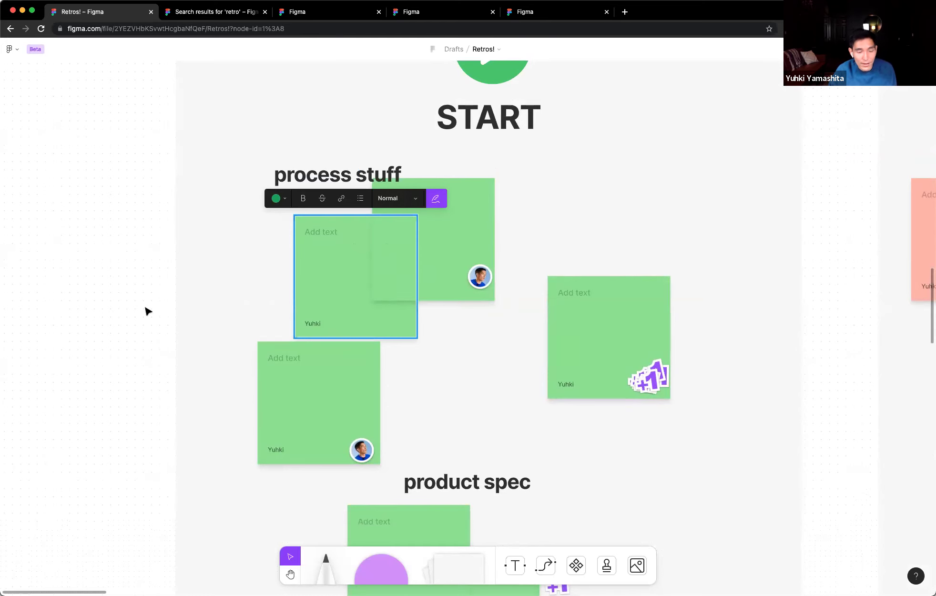
key("ctrl+minus")
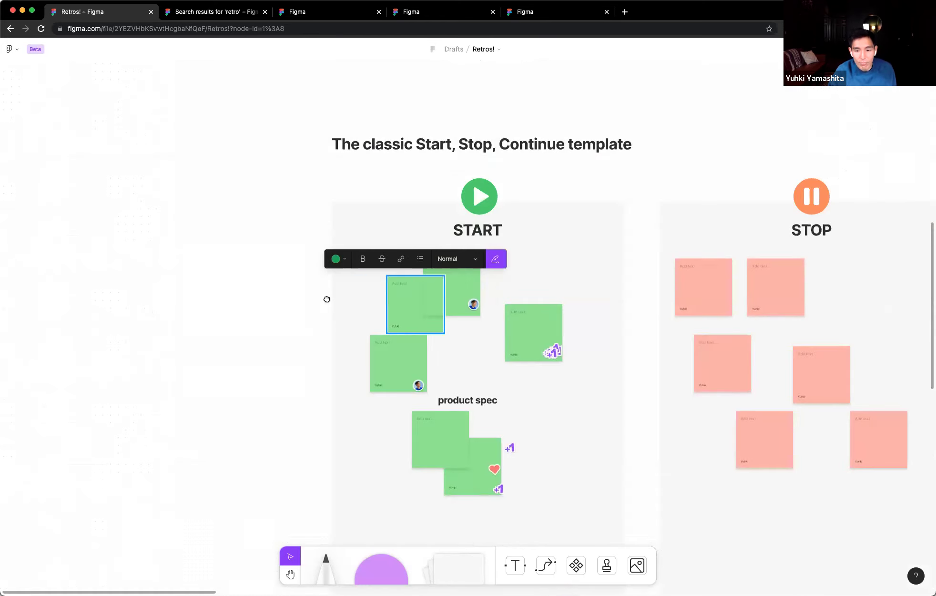
scroll(381, 308, "right", 5)
scroll(381, 307, "down", 3)
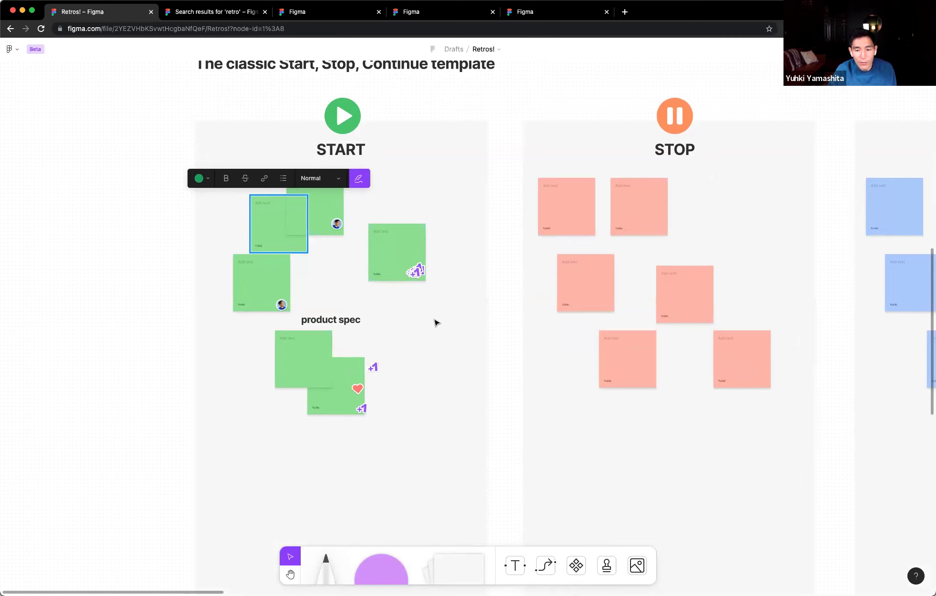
left_click(169, 102)
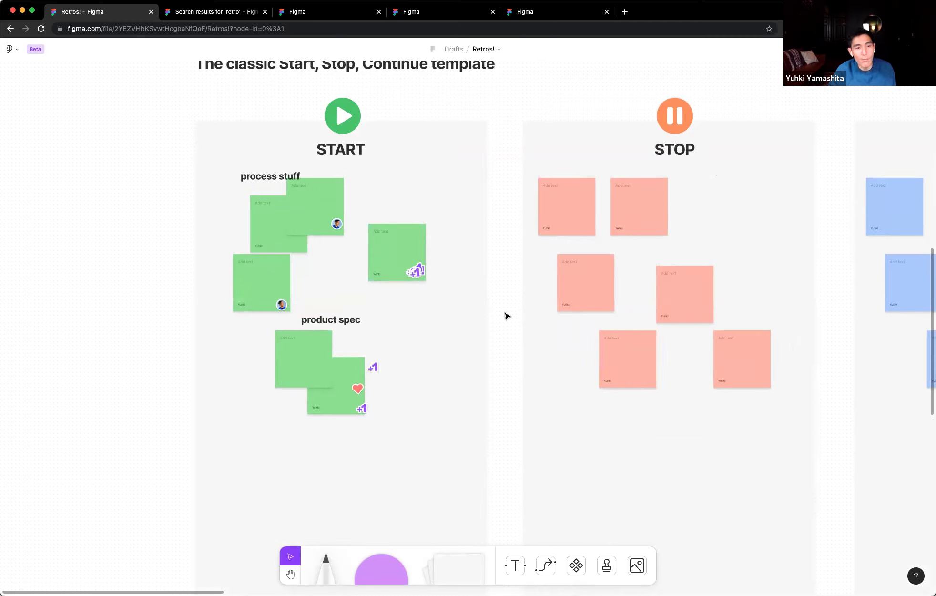
Open the timer on the retro board.
left_click_drag(143, 82, 495, 390)
left_click(908, 49)
left_click(876, 127)
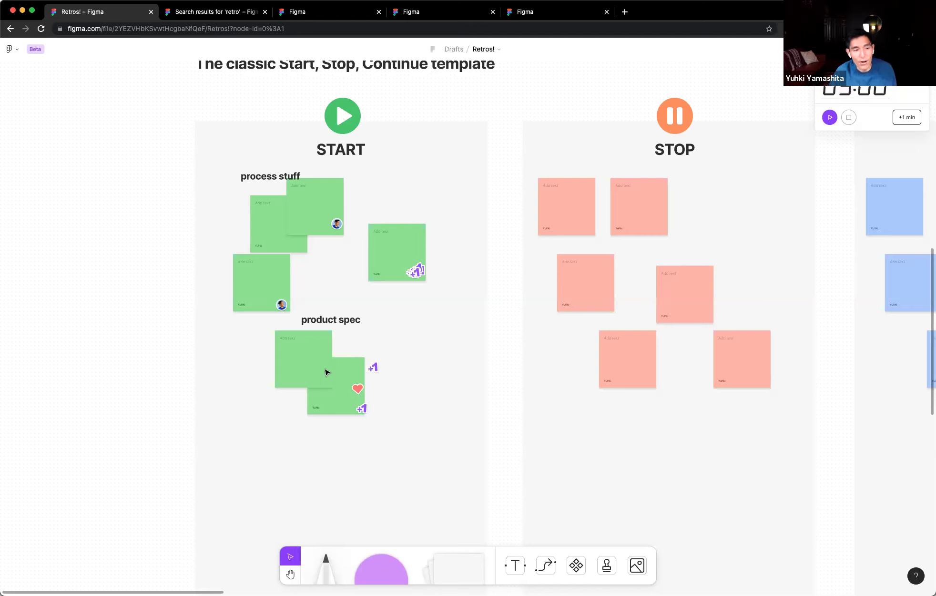
Move the "product spec" label slightly down and right, closer to its two overlapping green stickies in the START column.
left_click(299, 236)
left_click(332, 321)
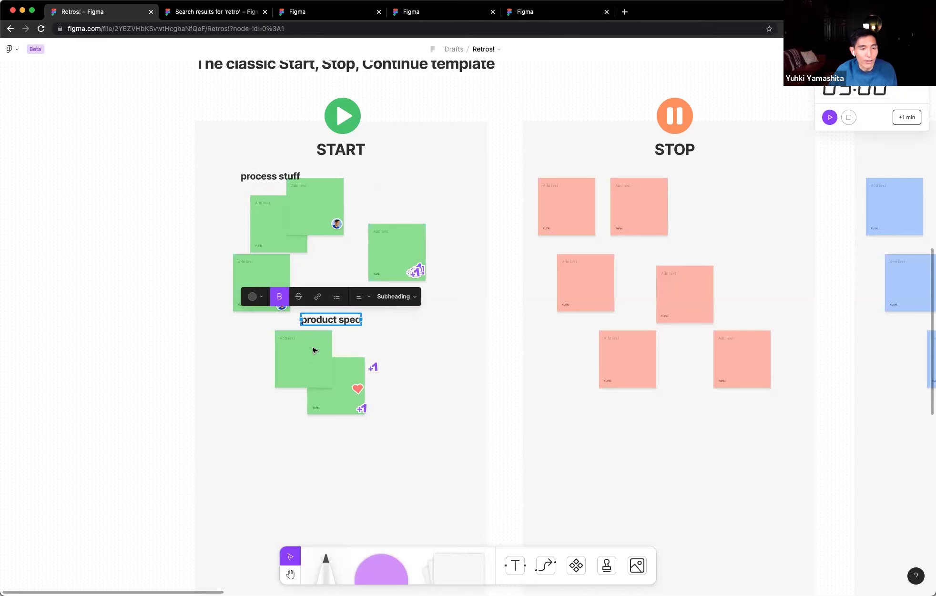
left_click_drag(351, 330, 361, 340)
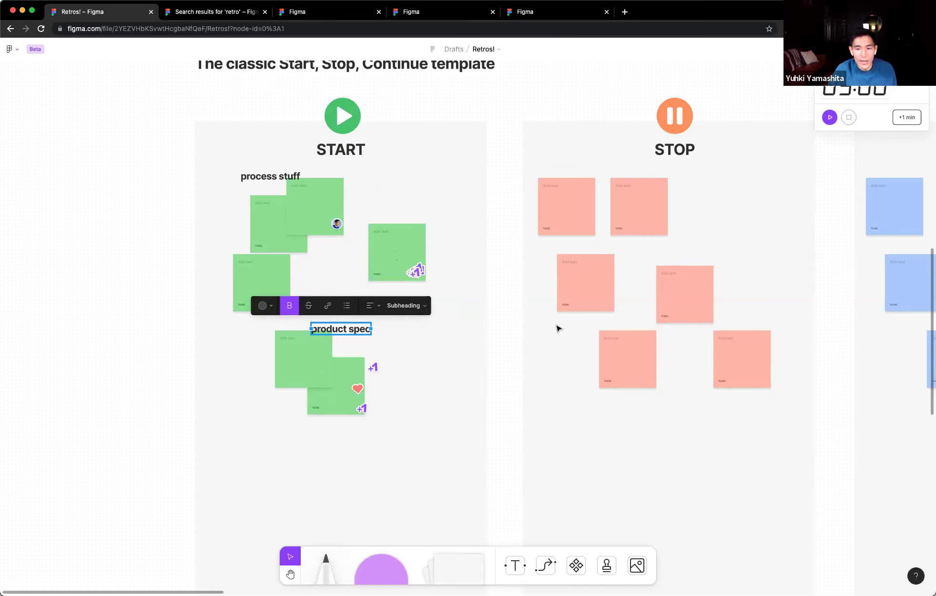
left_click(524, 357)
scroll(508, 361, "right", 5)
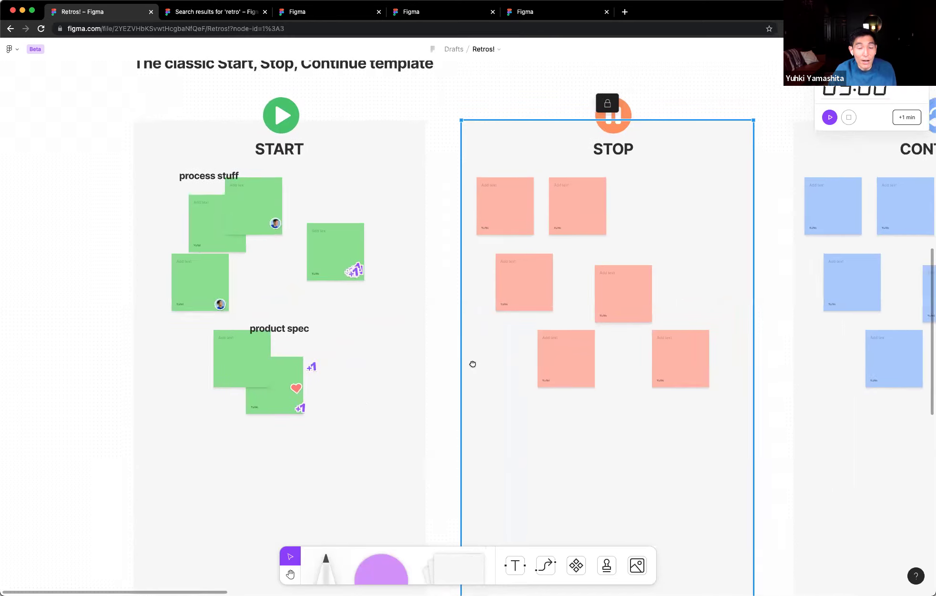
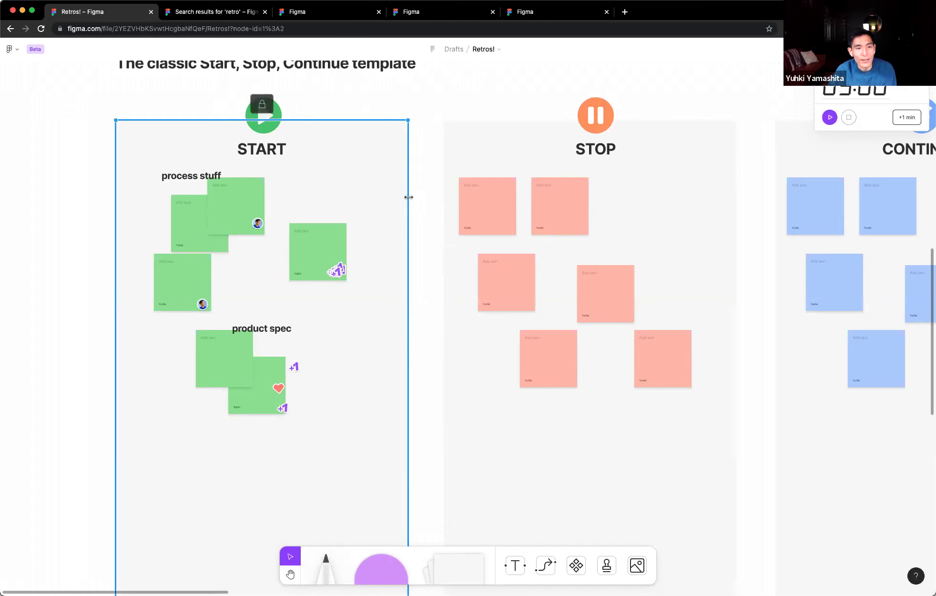
scroll(524, 166, "right", 3)
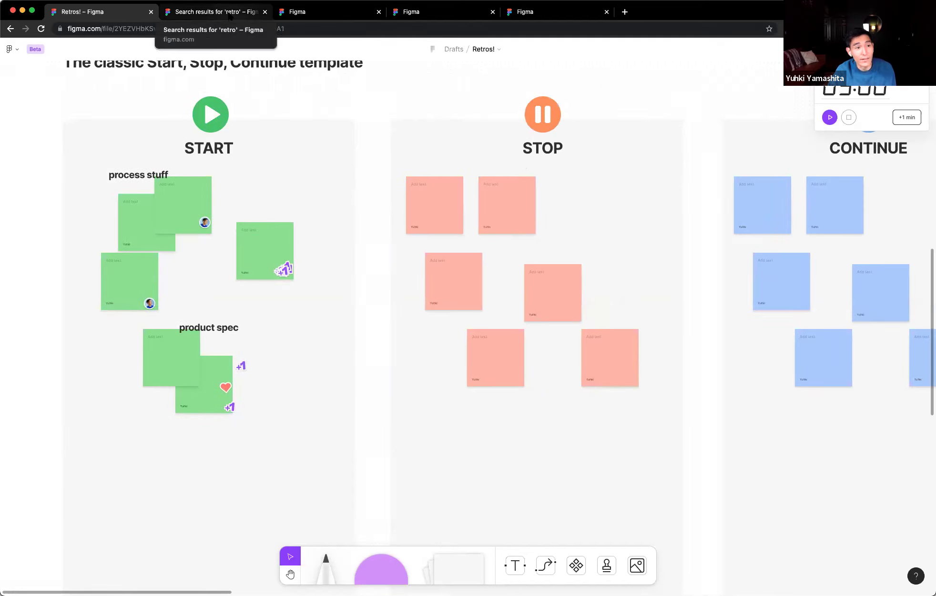
Browse the Community file results for "retro", the three-column Retrospective Board and the ship-themed Sprint Retrospective template.
left_click(229, 17)
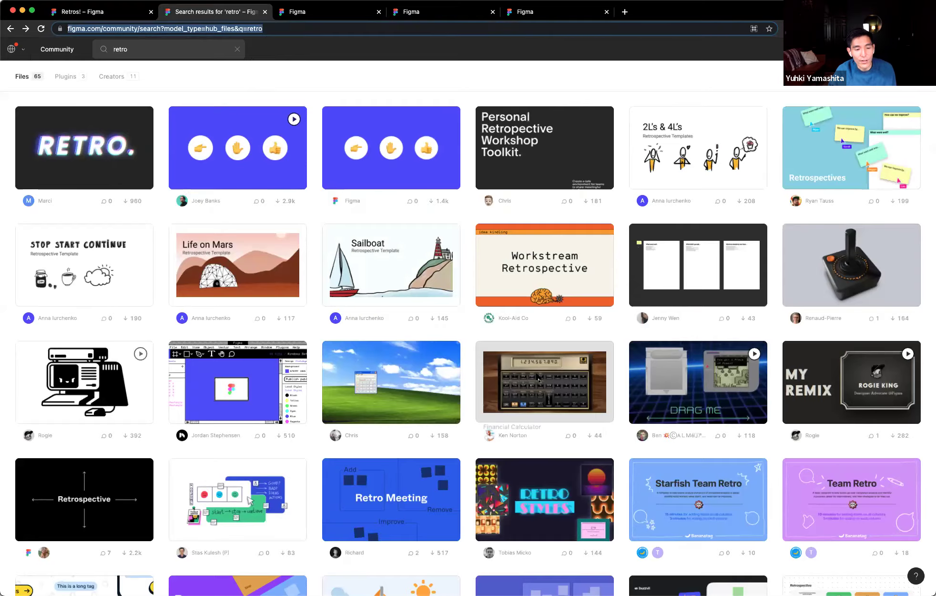
scroll(535, 378, "down", 3)
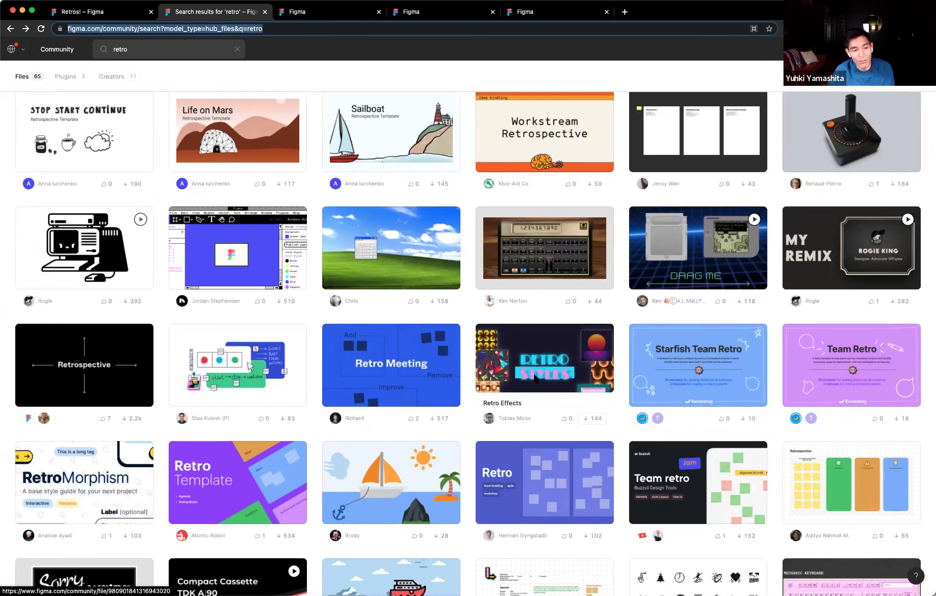
scroll(535, 379, "up", 2)
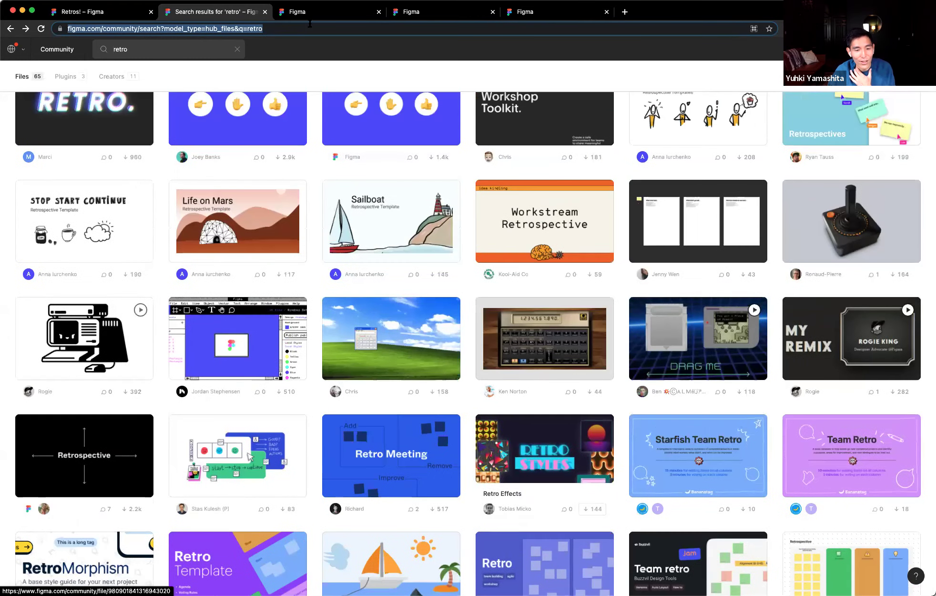
left_click(312, 15)
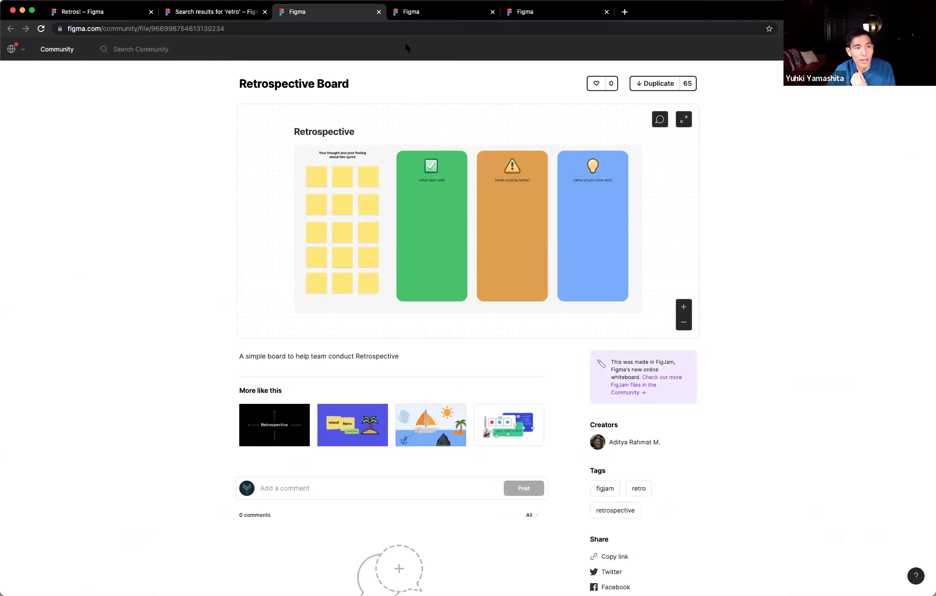
left_click(430, 18)
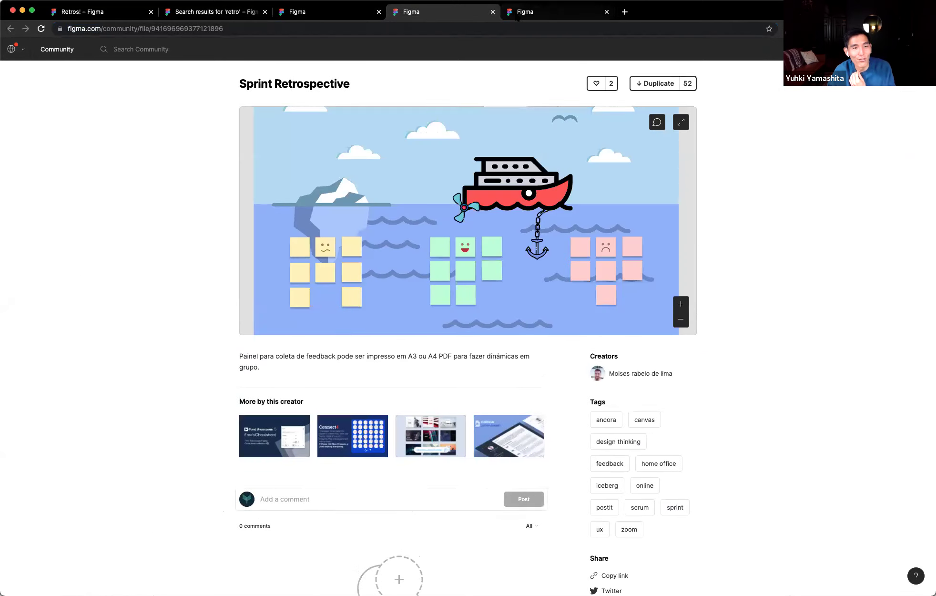
Examine the other Retrospective Board template's Agenda, Set the stage notes, sticky columns and Previous Action Items up close.
left_click(520, 15)
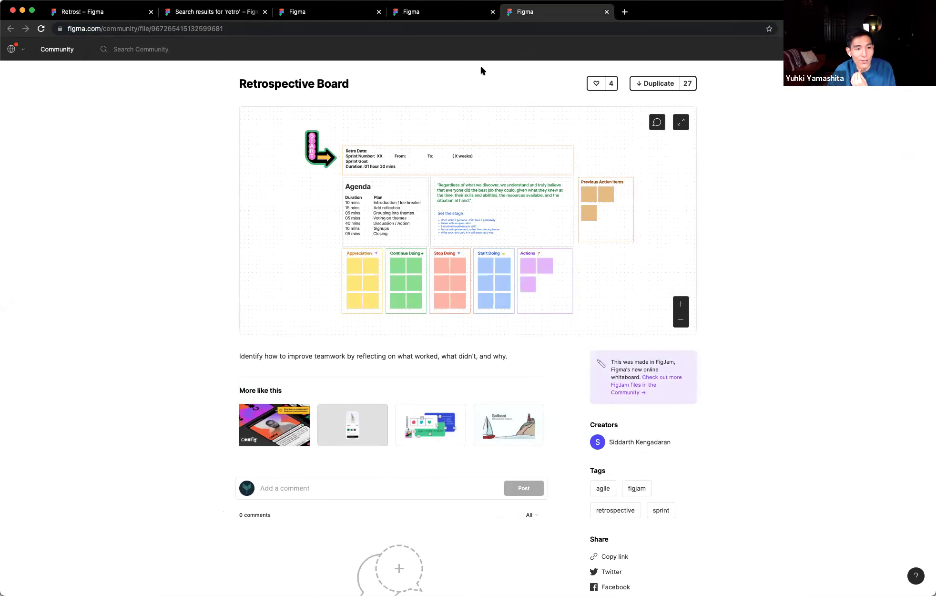
left_click(688, 306)
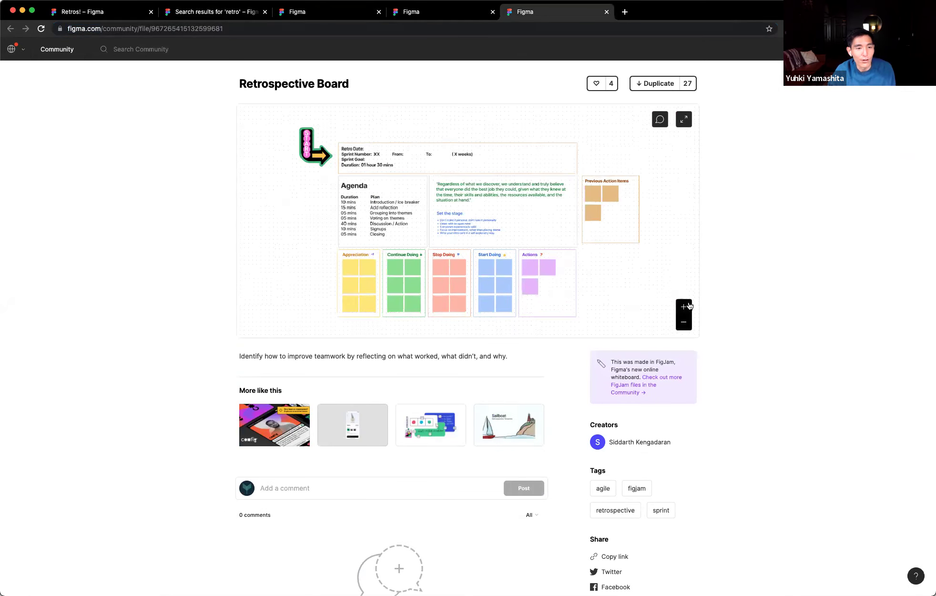
scroll(553, 225, "down", 3)
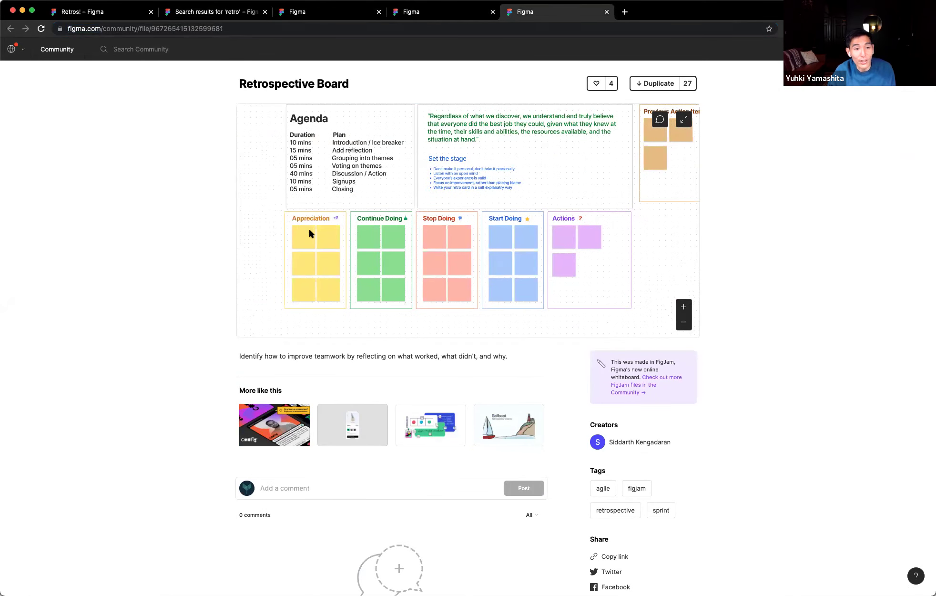
scroll(610, 211, "right", 5)
scroll(505, 250, "up", 2)
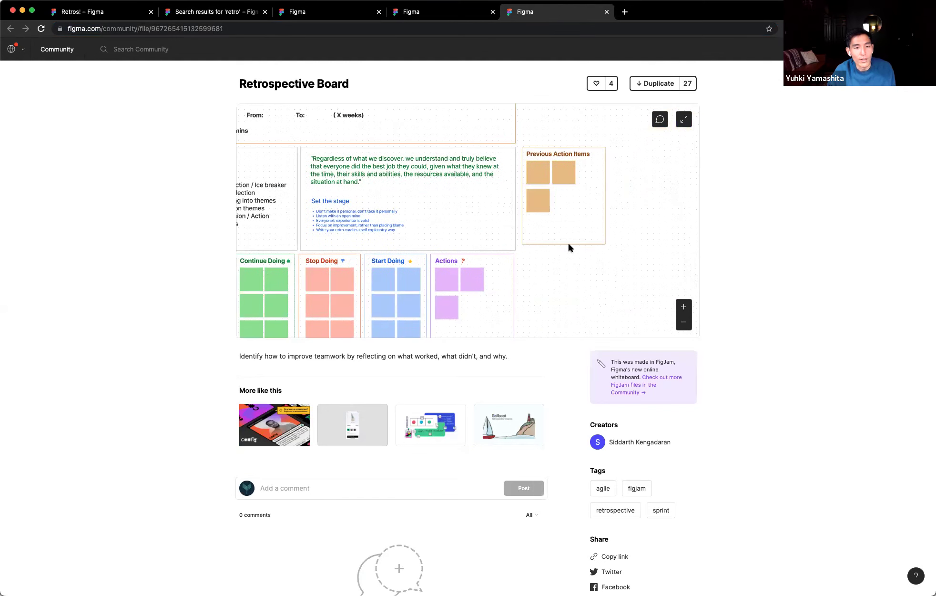
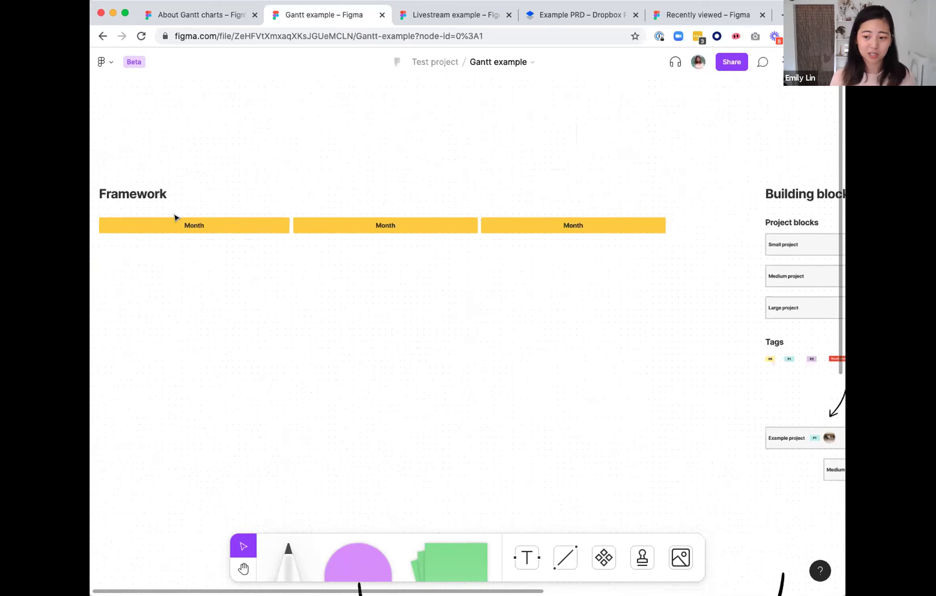
In the Gantt example file, look over the Framework's Month bars and the Building blocks section beside it.
scroll(493, 248, "right", 10)
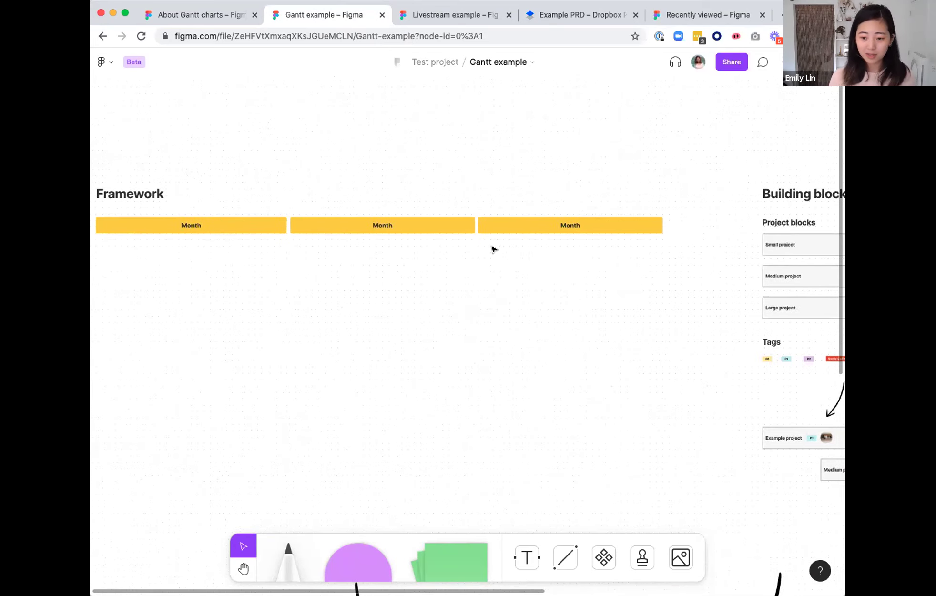
scroll(208, 230, "right", 3)
scroll(309, 245, "down", 2)
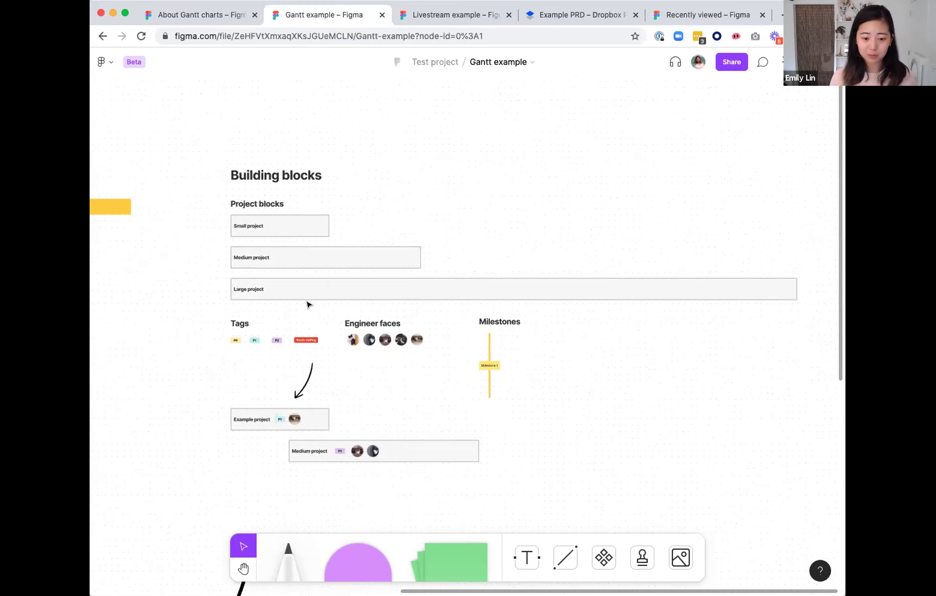
scroll(307, 304, "up", 2)
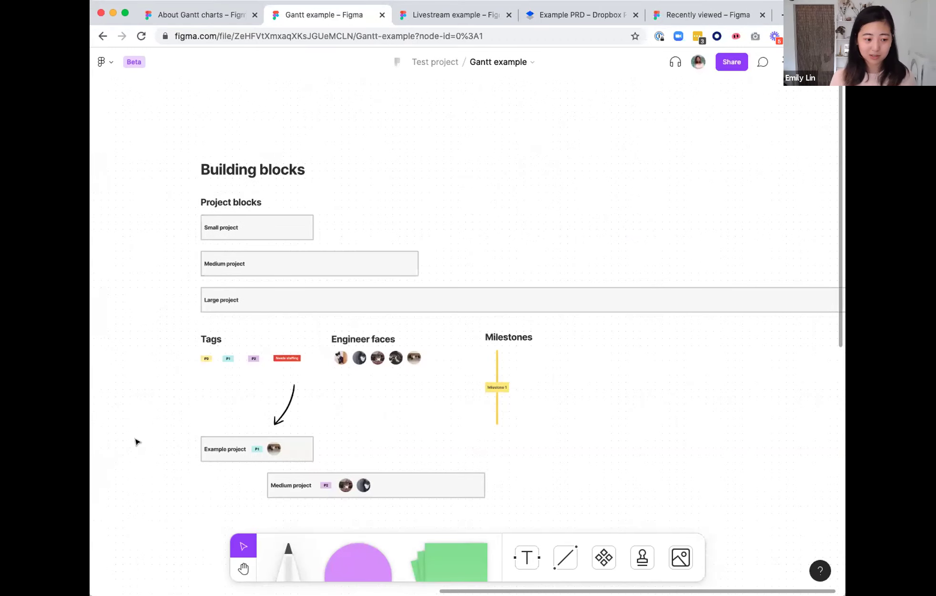
scroll(223, 293, "up", 2)
scroll(224, 292, "right", 2)
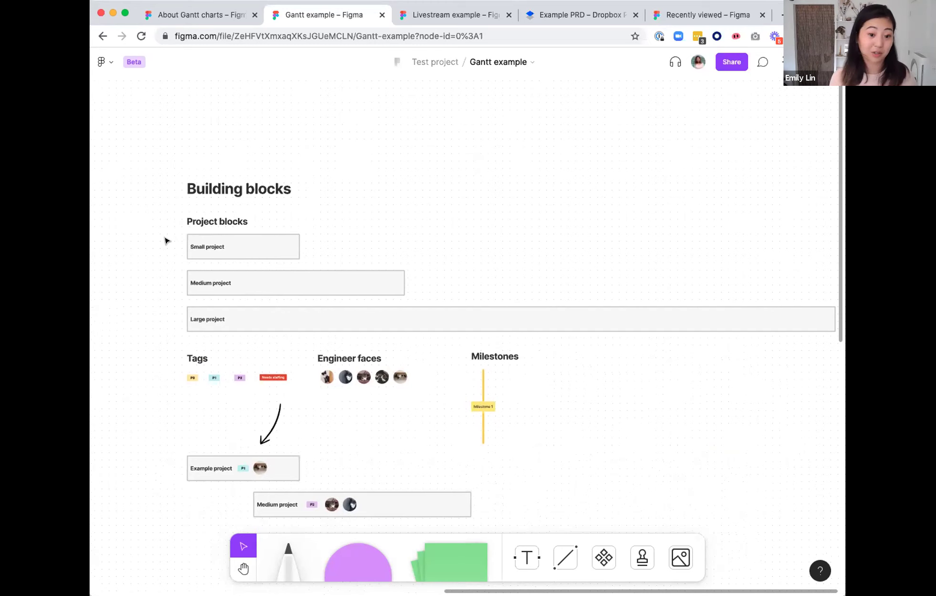
Examine the small, medium and large project blocks, the tags, engineer faces, milestone and assembled example projects.
scroll(186, 247, "down", 2)
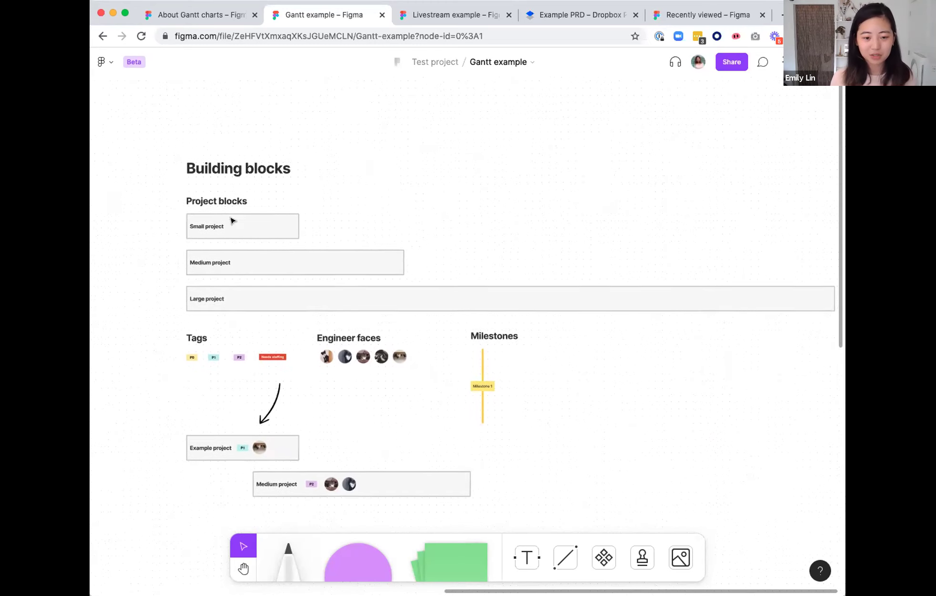
scroll(247, 364, "down", 2)
scroll(269, 425, "left", 2)
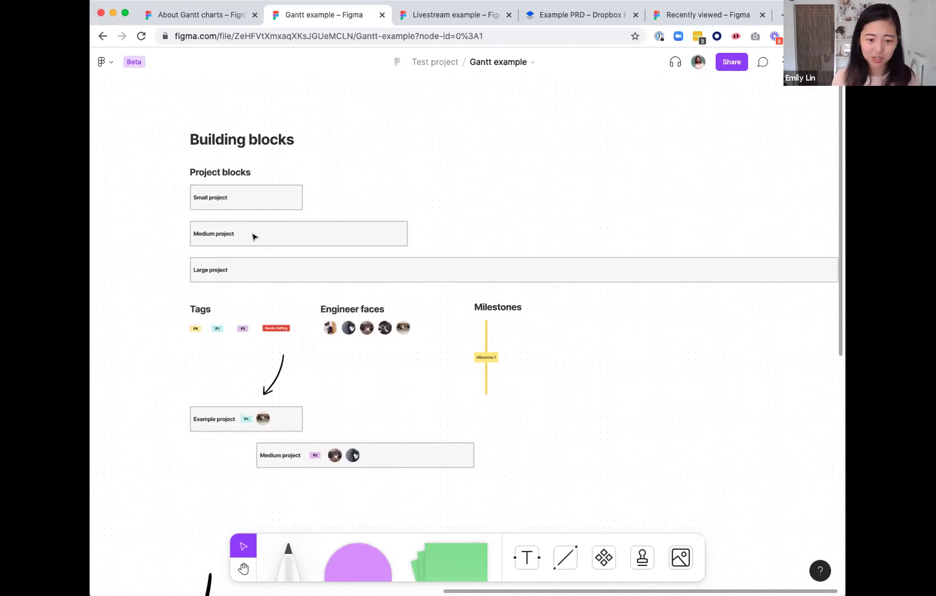
scroll(283, 399, "right", 1)
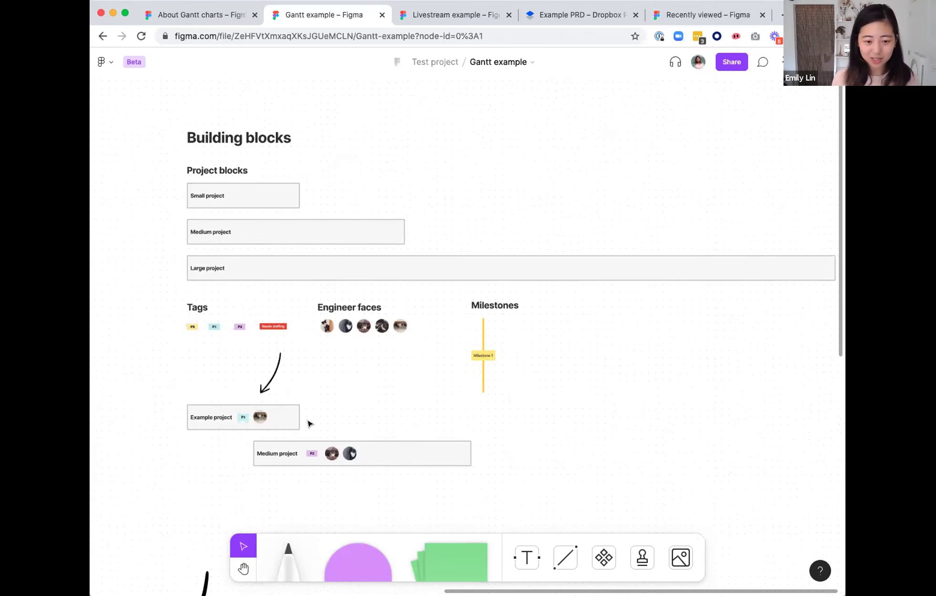
scroll(244, 327, "up", 3)
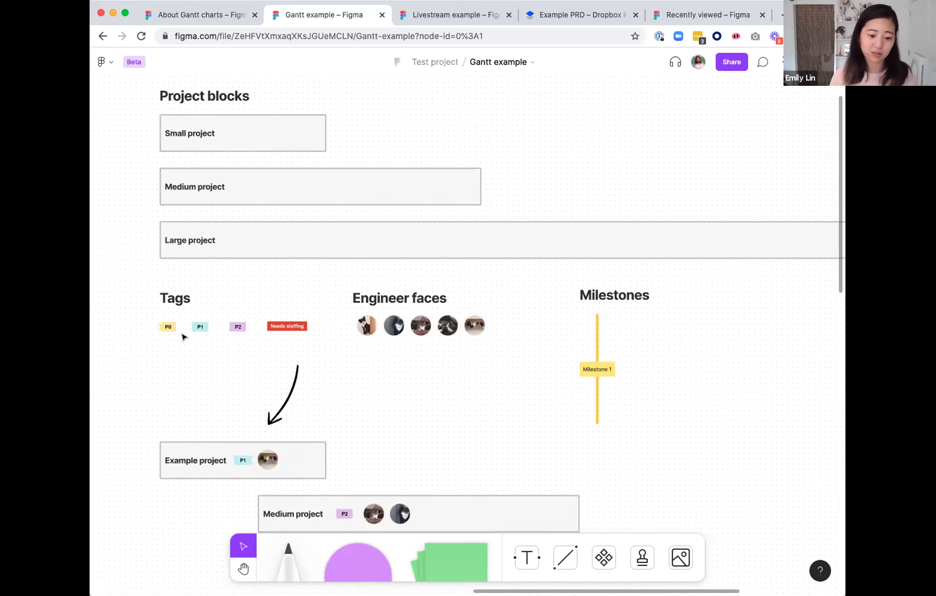
Place a copy of the Medium project block beside the example projects and add a P0 tag to it.
scroll(182, 334, "down", 2)
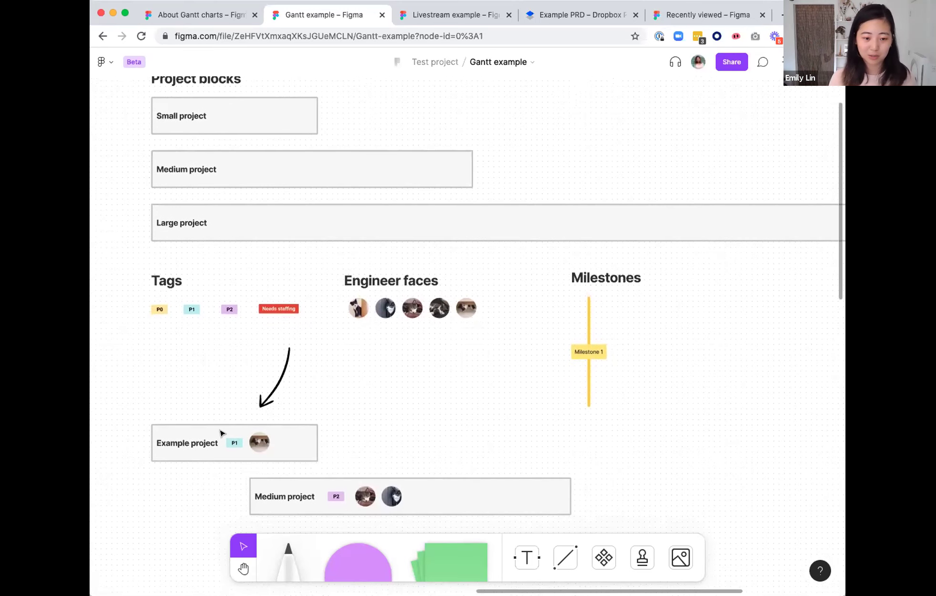
scroll(220, 432, "up", 3)
left_click(274, 235)
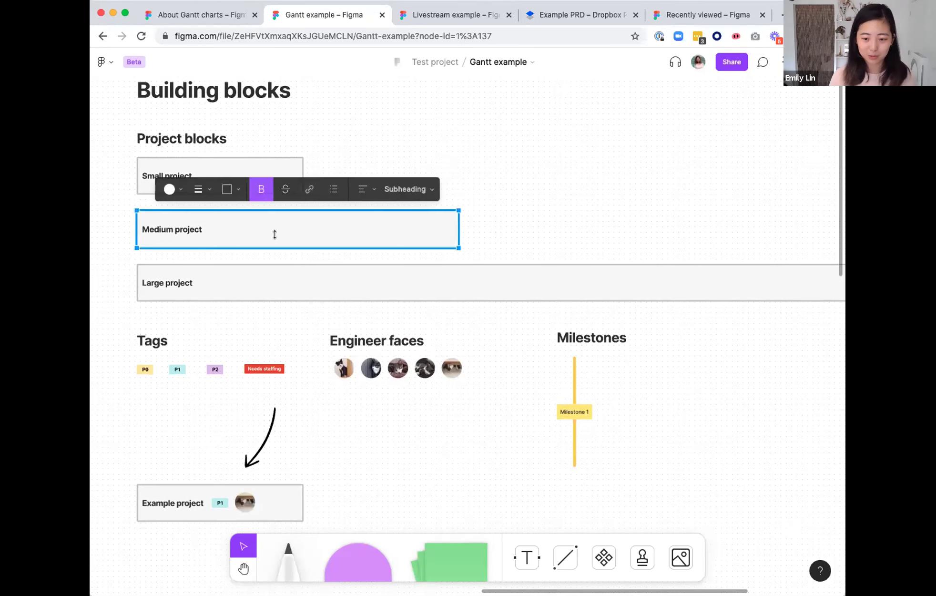
scroll(274, 234, "down", 2)
left_click_drag(230, 219, 494, 481)
left_click_drag(136, 353, 470, 482)
scroll(397, 397, "down", 3)
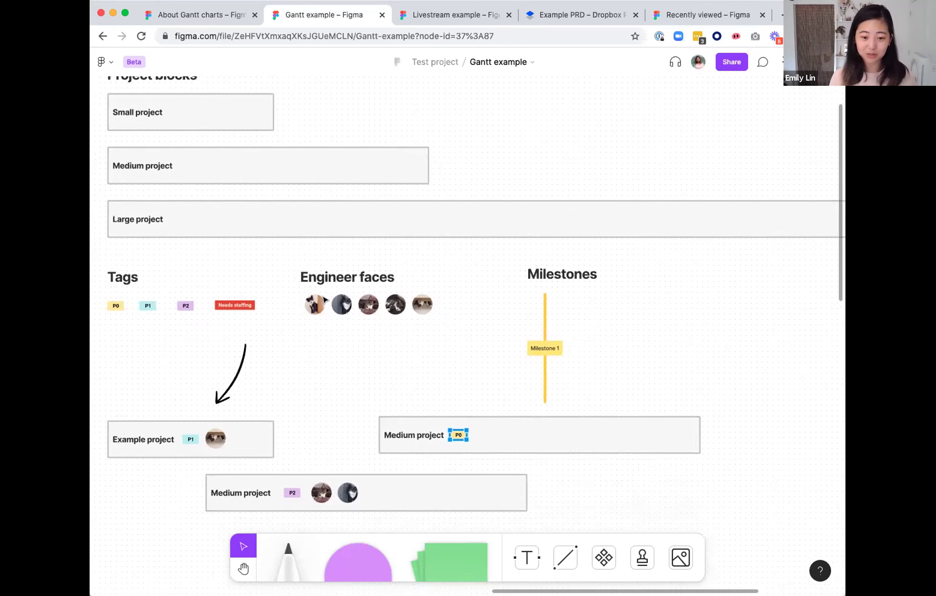
left_click(296, 297)
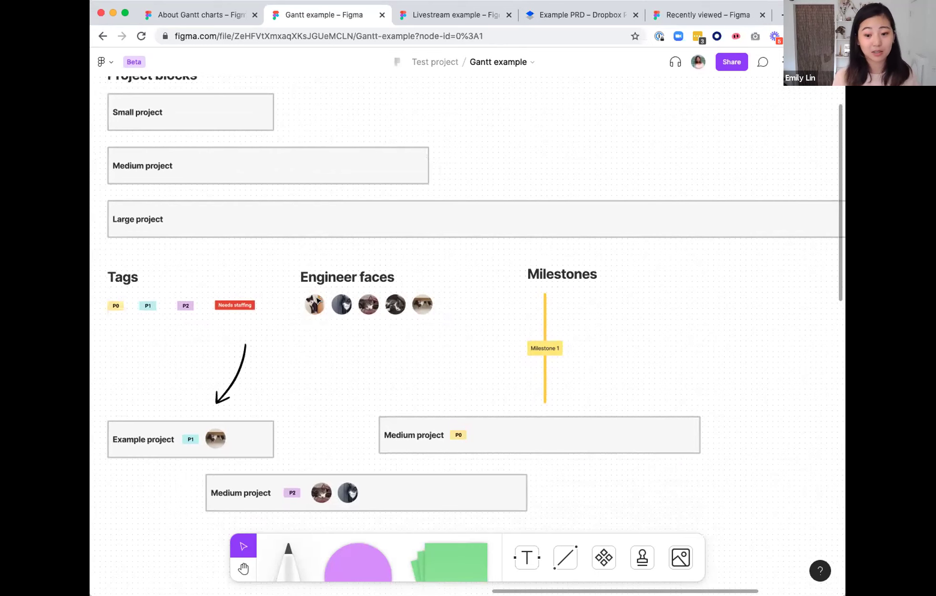
Insert the photo of the grey-and-white cat over the Engineer faces section.
scroll(398, 315, "right", 1)
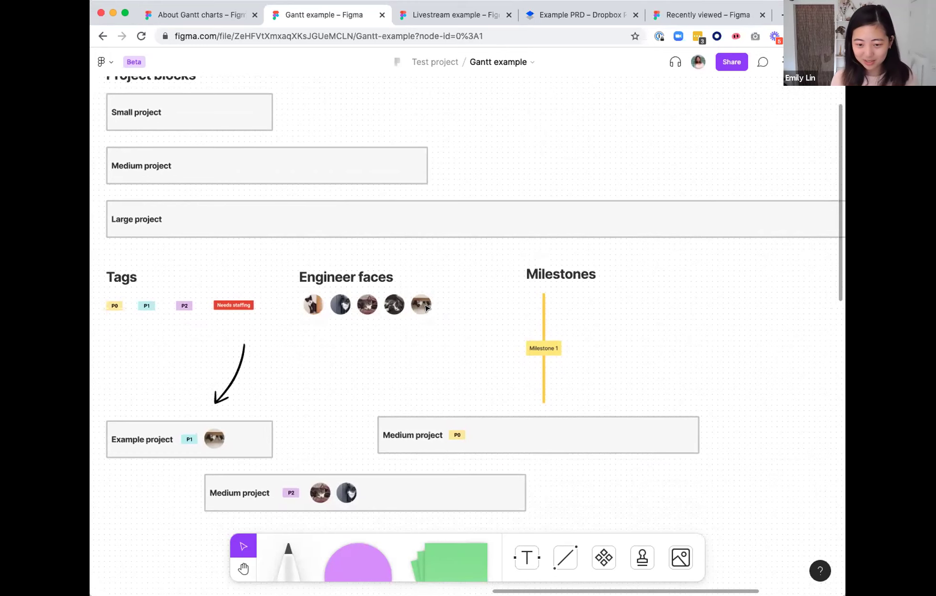
scroll(310, 305, "up", 10)
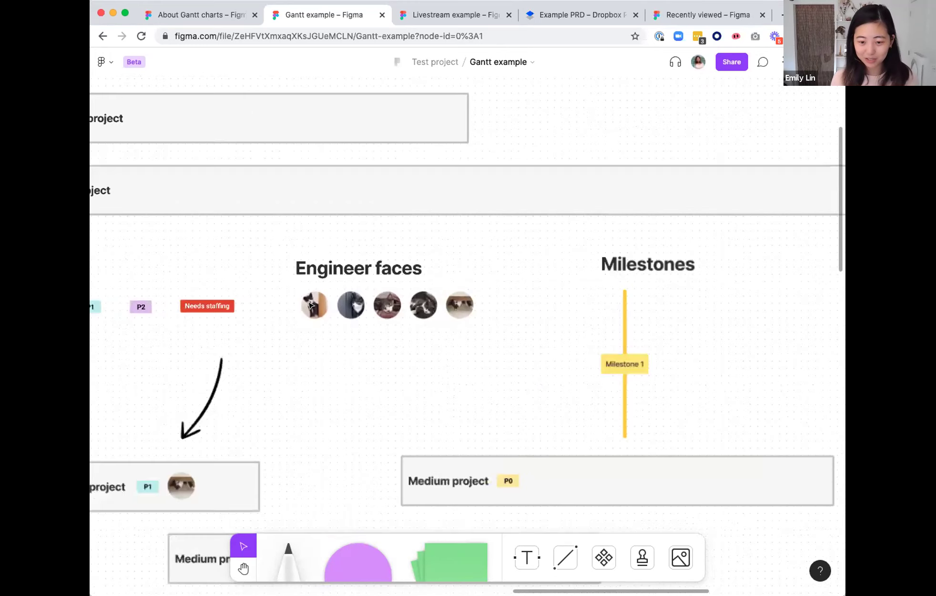
scroll(309, 305, "up", 1)
scroll(309, 305, "right", 1)
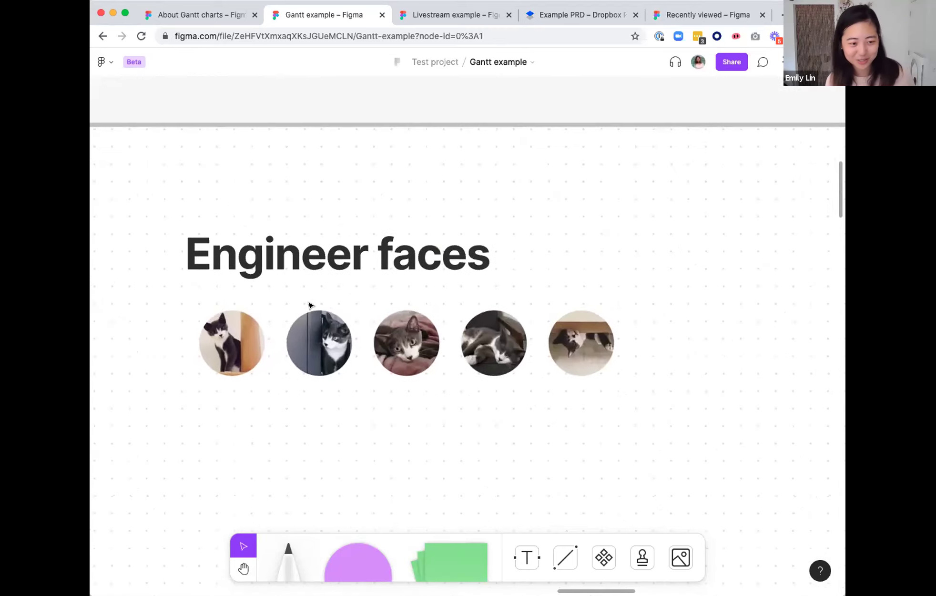
scroll(422, 423, "down", 5)
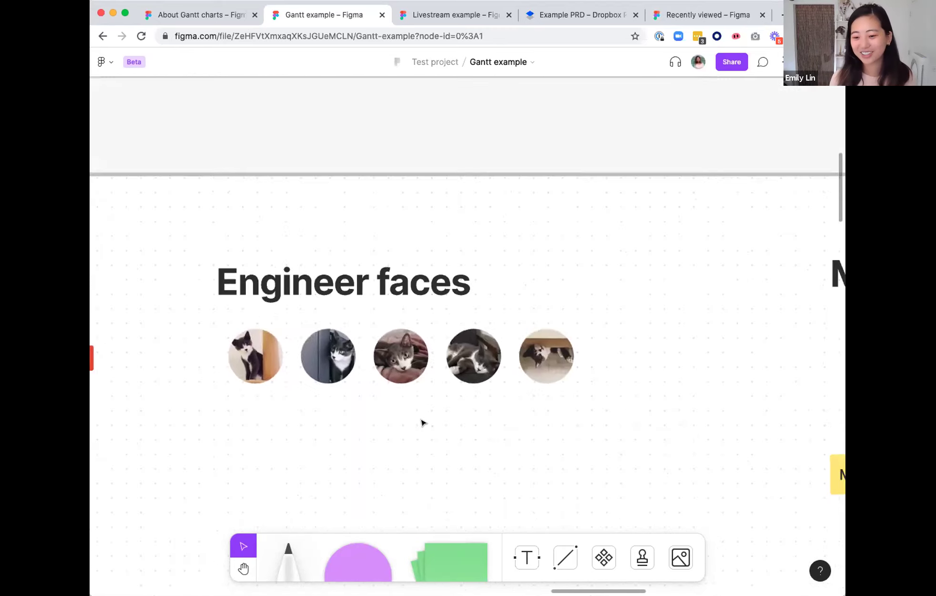
scroll(422, 422, "down", 3)
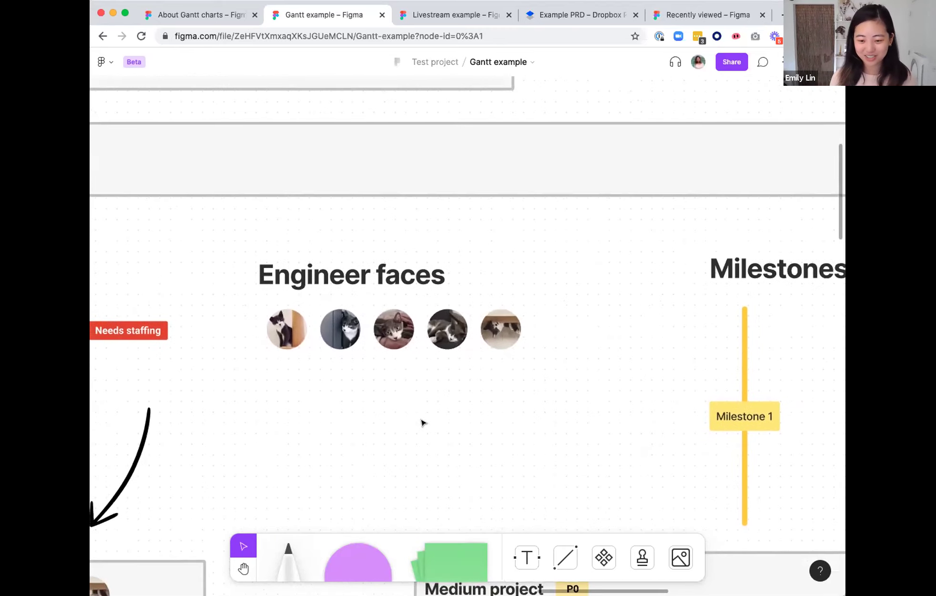
left_click(676, 552)
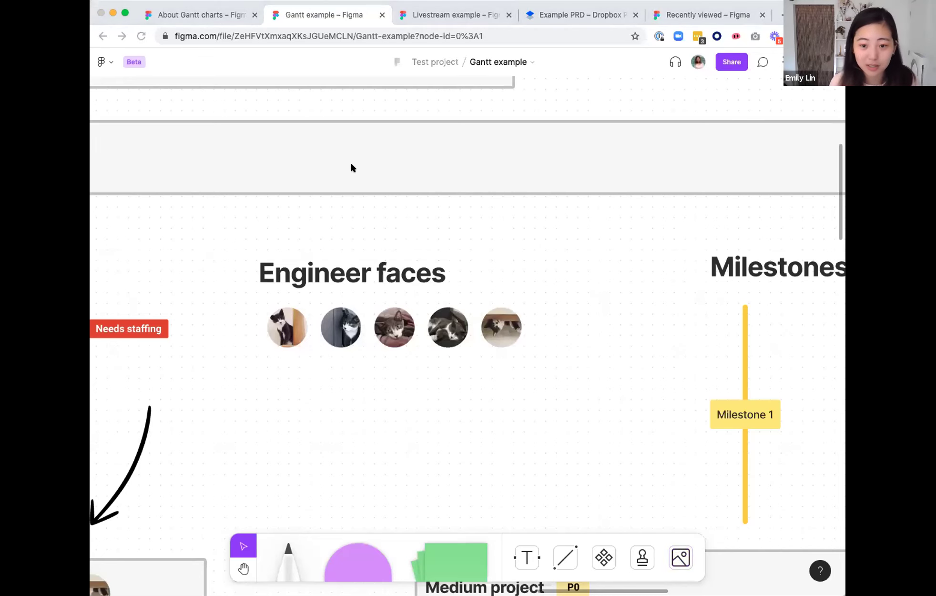
left_click(451, 167)
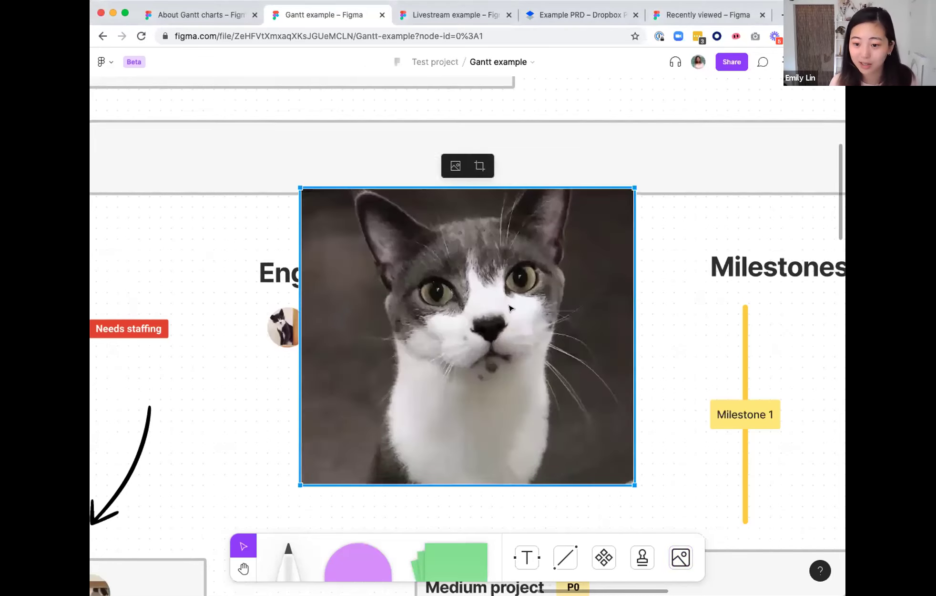
Crop the inserted cat photo to the Circle 1:1 shape.
scroll(466, 222, "down", 3)
scroll(466, 222, "down", 2)
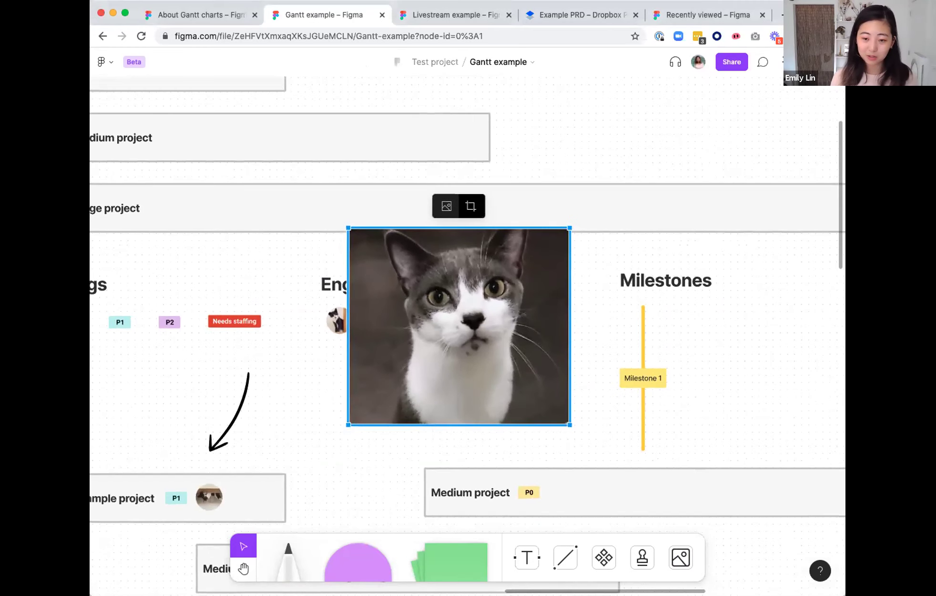
left_click(471, 206)
left_click(498, 206)
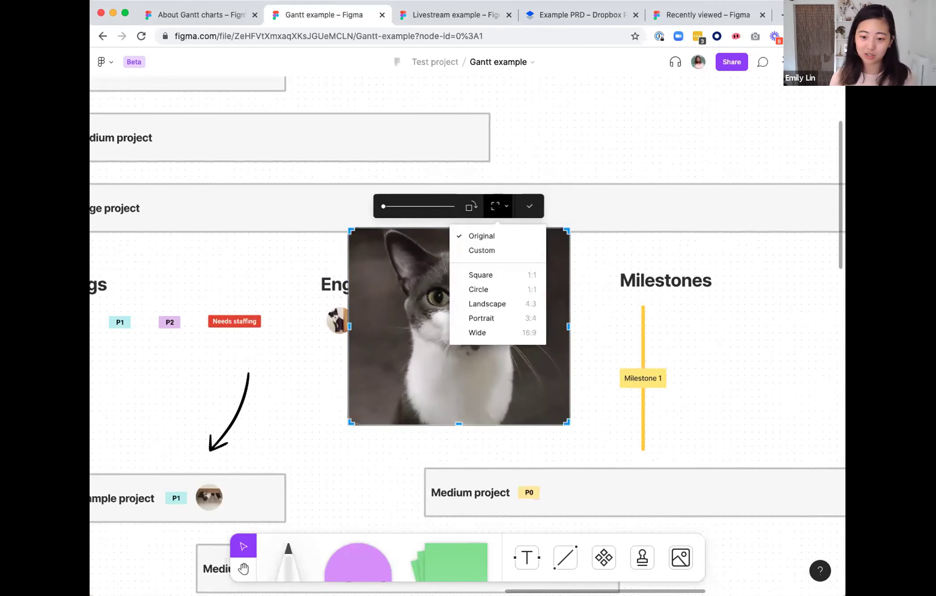
left_click(503, 287)
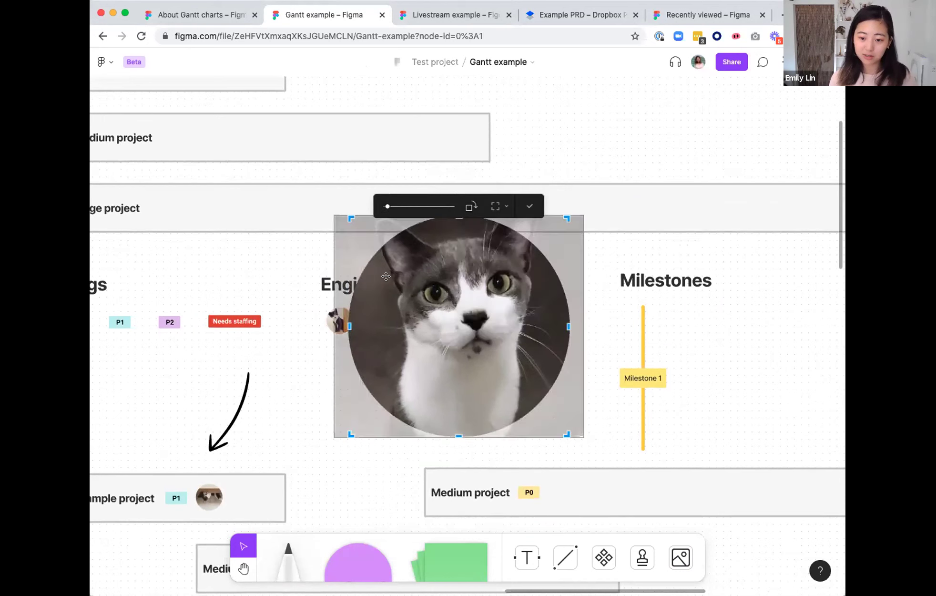
left_click(532, 198)
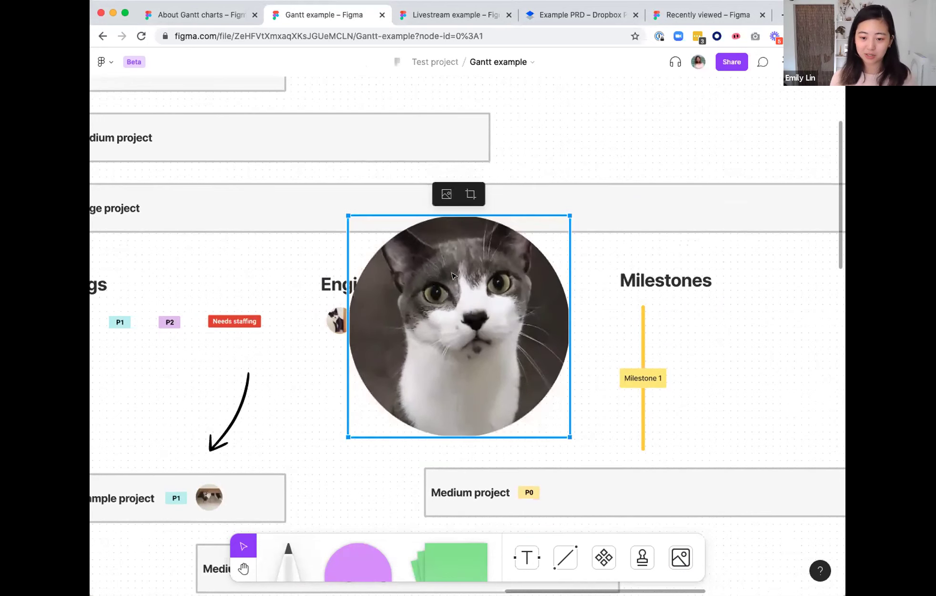
Shrink the circular cat photo to the size of the other faces and place it at the end of the Engineer faces row.
left_click_drag(453, 276, 550, 316)
left_click_drag(442, 255, 602, 411)
left_click_drag(660, 417, 534, 334)
scroll(434, 335, "down", 1)
scroll(434, 335, "down", 3)
scroll(433, 335, "up", 8)
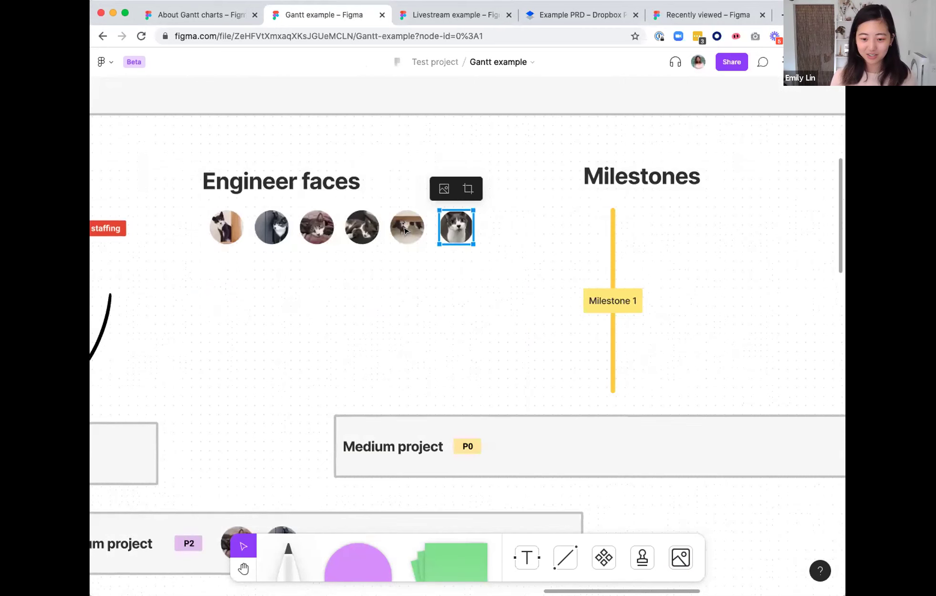
Copy the last two engineer faces onto the P0 Medium project block, beside its tag.
left_click(405, 231, "shift")
left_click_drag(416, 237, 503, 437)
left_click(403, 394)
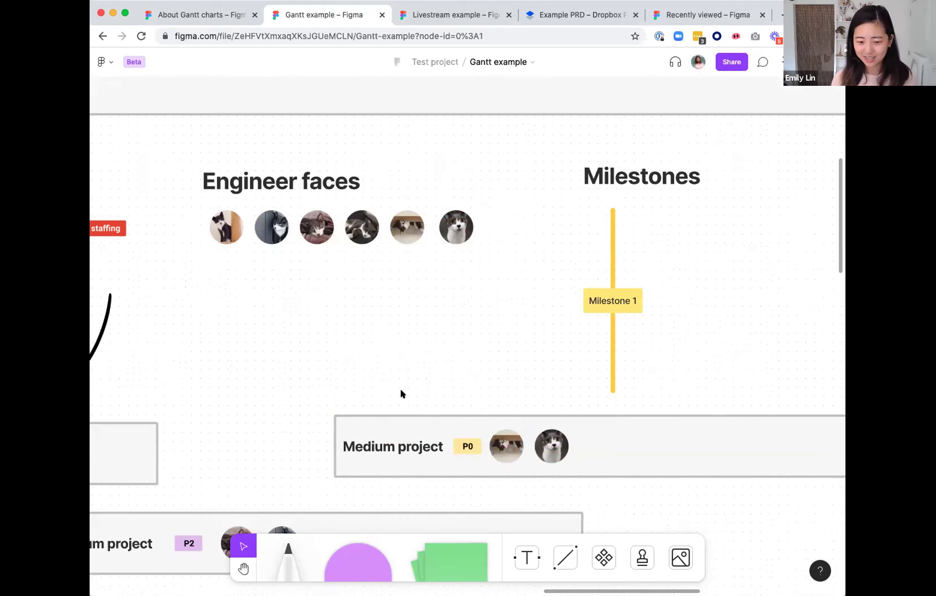
Move the three assembled project blocks, with their tags and faces, under the Framework's Month bars.
scroll(325, 370, "down", 3)
scroll(324, 366, "down", 2)
left_click_drag(318, 353, 547, 382)
scroll(324, 342, "down", 5)
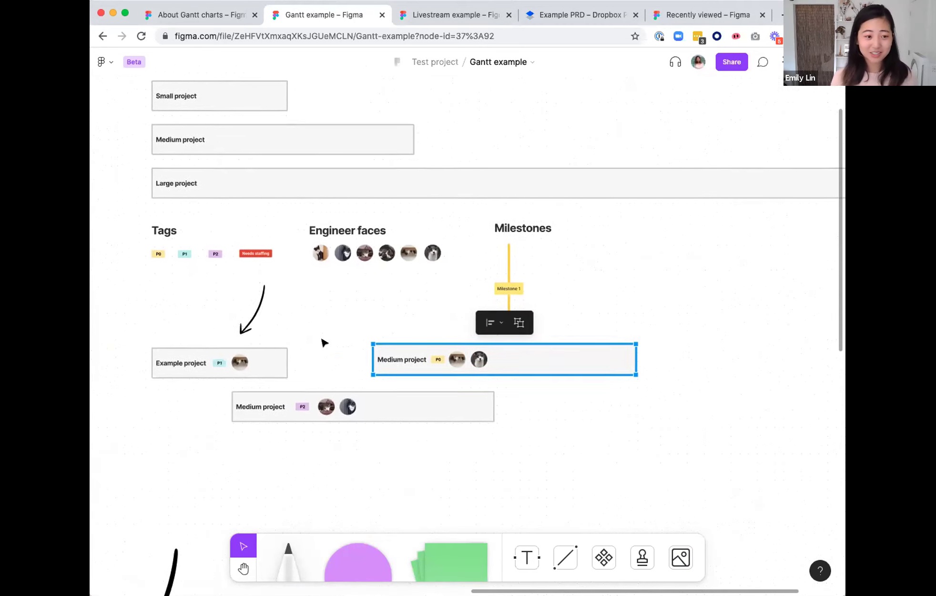
left_click_drag(594, 391, 343, 340)
left_click_drag(468, 372, 16, 309)
left_click_drag(450, 237, 435, 309)
left_click(355, 241)
scroll(355, 239, "up", 1)
scroll(355, 239, "up", 5)
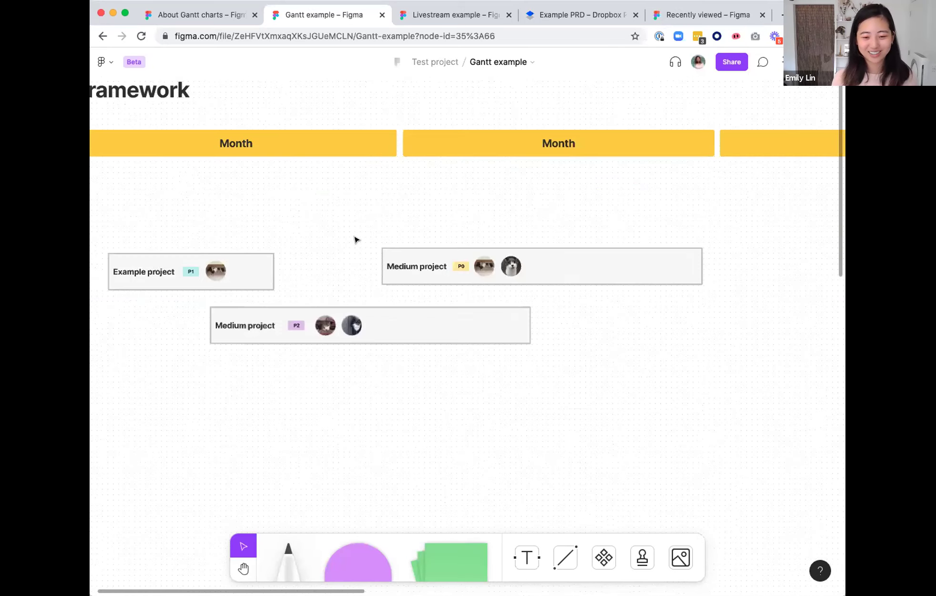
Stack the Example project, P0 Medium project and P2 Medium project in three rows beginning under the first Month bar.
left_click(254, 285)
left_click_drag(252, 285, 259, 210)
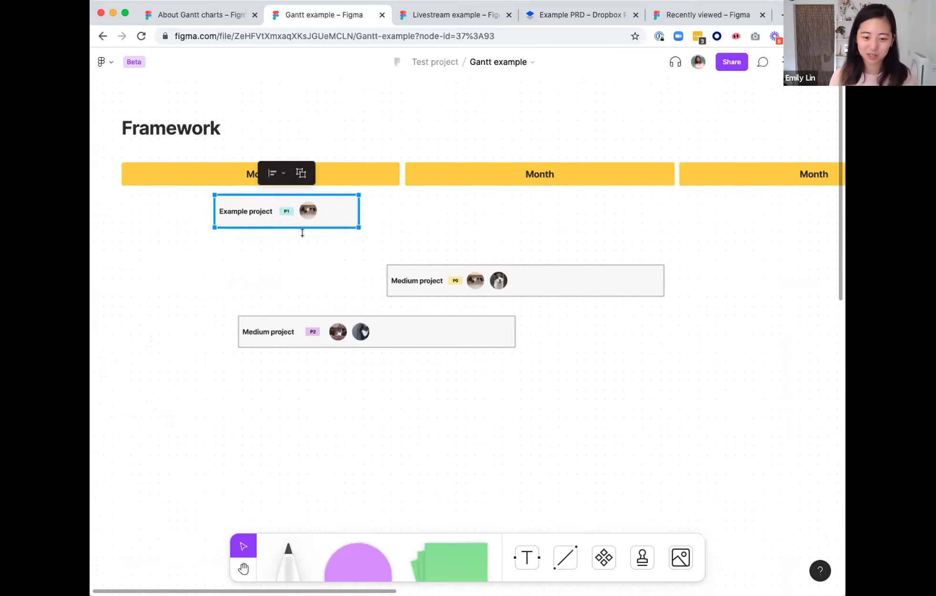
left_click_drag(471, 280, 219, 251)
left_click_drag(358, 341, 297, 306)
scroll(305, 295, "up", 1)
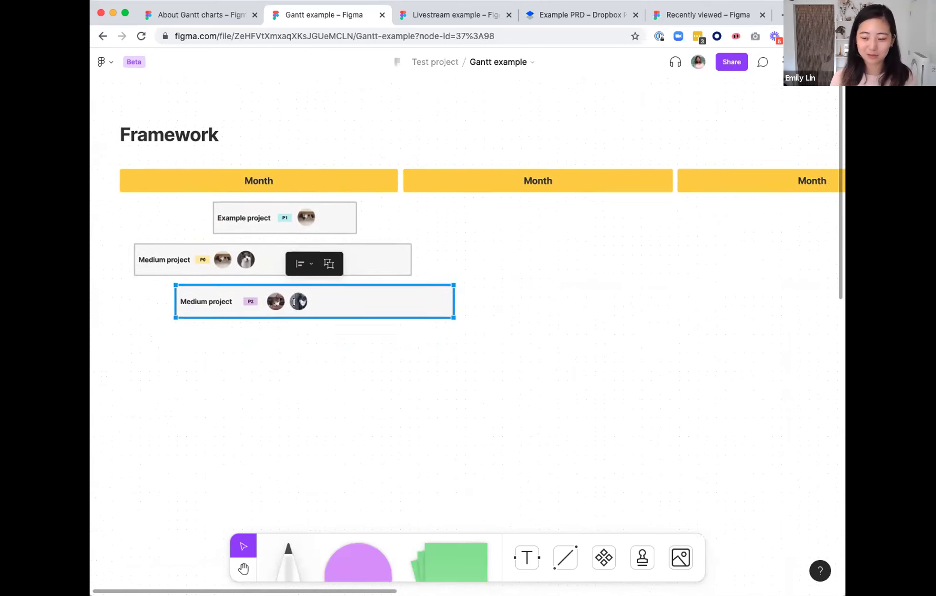
left_click(326, 359)
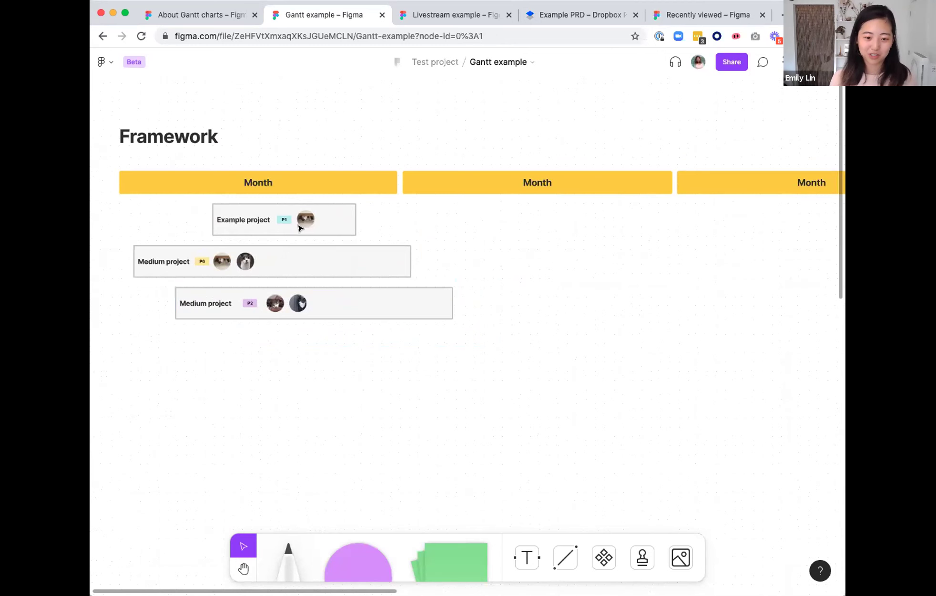
Look over the arranged Framework rows and go to the Example quarterly planning chart.
scroll(299, 225, "up", 3)
scroll(299, 225, "down", 3)
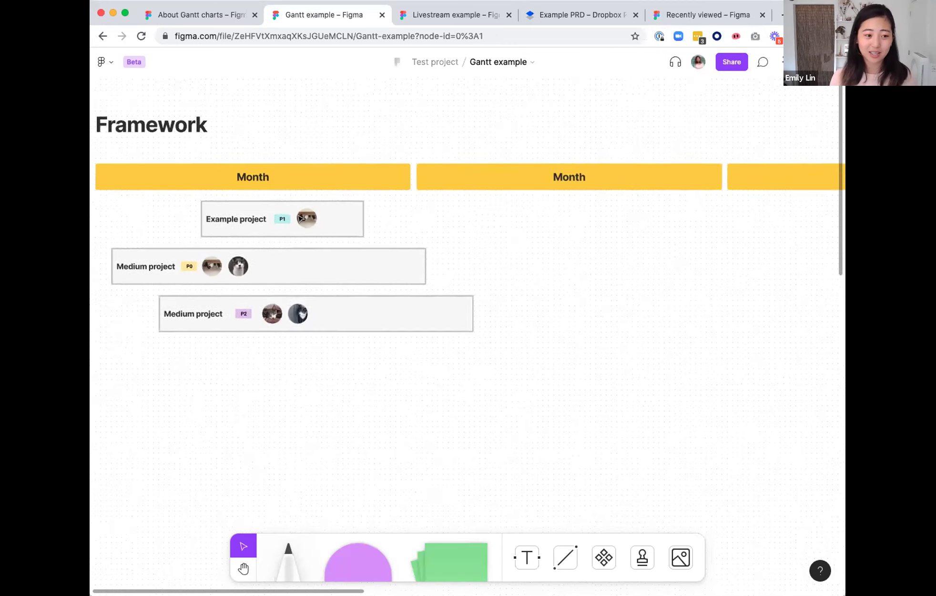
scroll(315, 305, "down", 1)
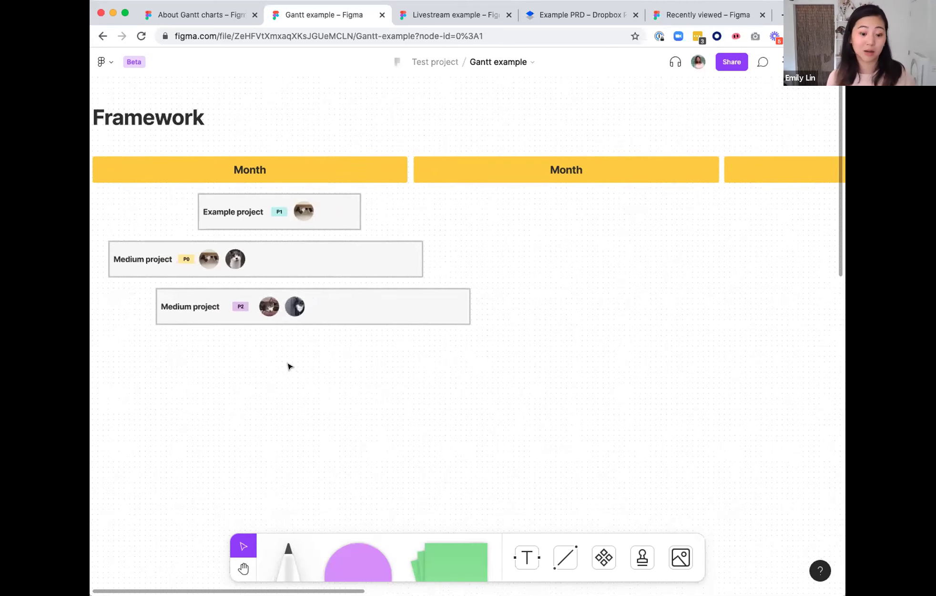
scroll(295, 325, "up", 3)
scroll(297, 320, "down", 3)
scroll(363, 353, "down", 10)
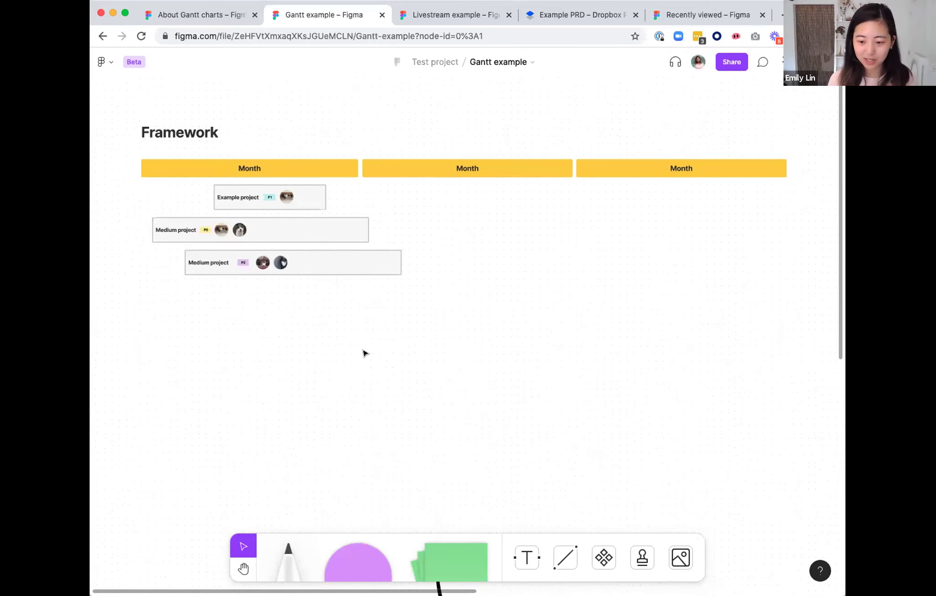
scroll(364, 353, "up", 3)
scroll(363, 353, "right", 6)
scroll(364, 353, "down", 2)
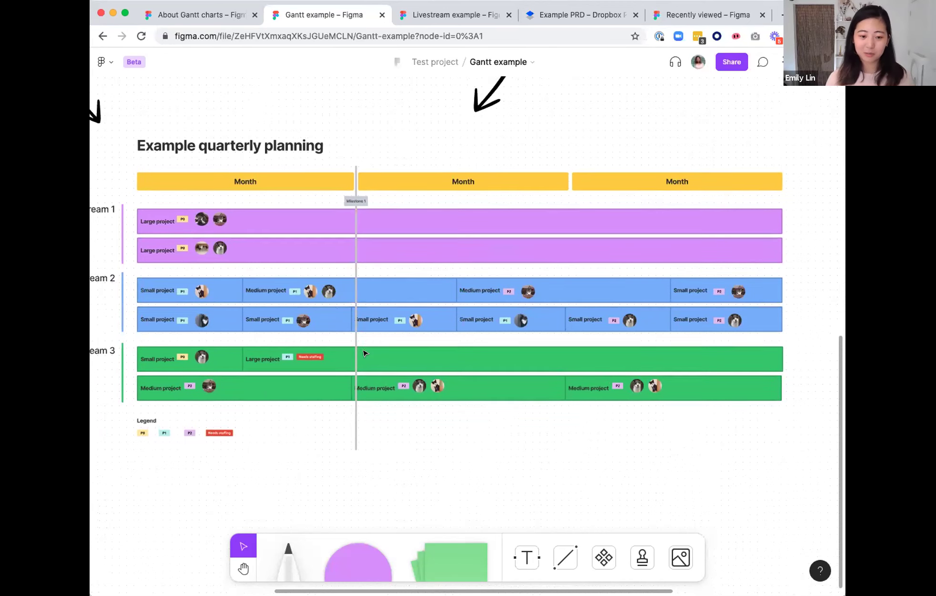
Examine the Example quarterly planning chart's three workstreams, project bars, milestone line and legend.
scroll(364, 353, "up", 2)
scroll(364, 353, "left", 2)
scroll(364, 353, "left", 1)
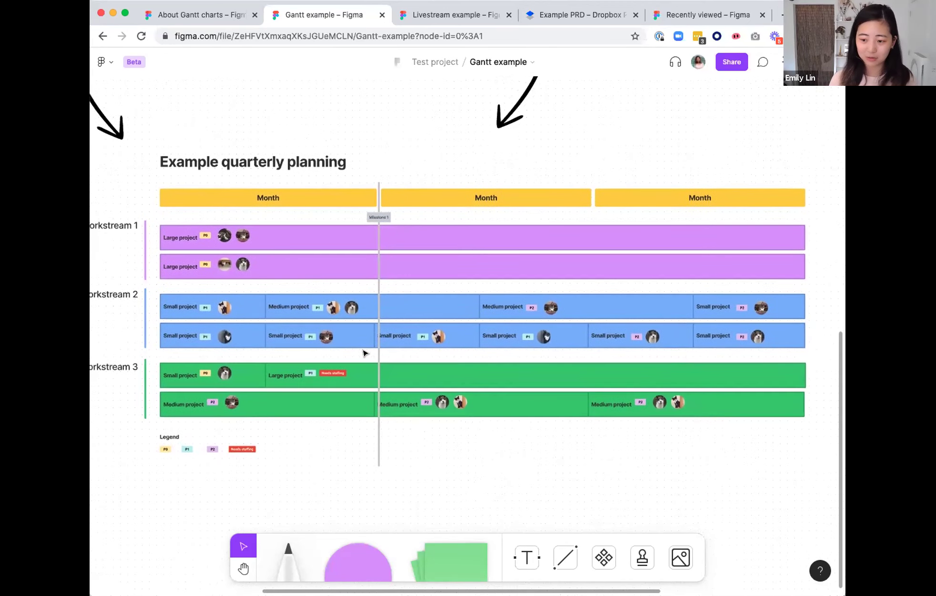
scroll(290, 351, "down", 1)
scroll(290, 351, "left", 1)
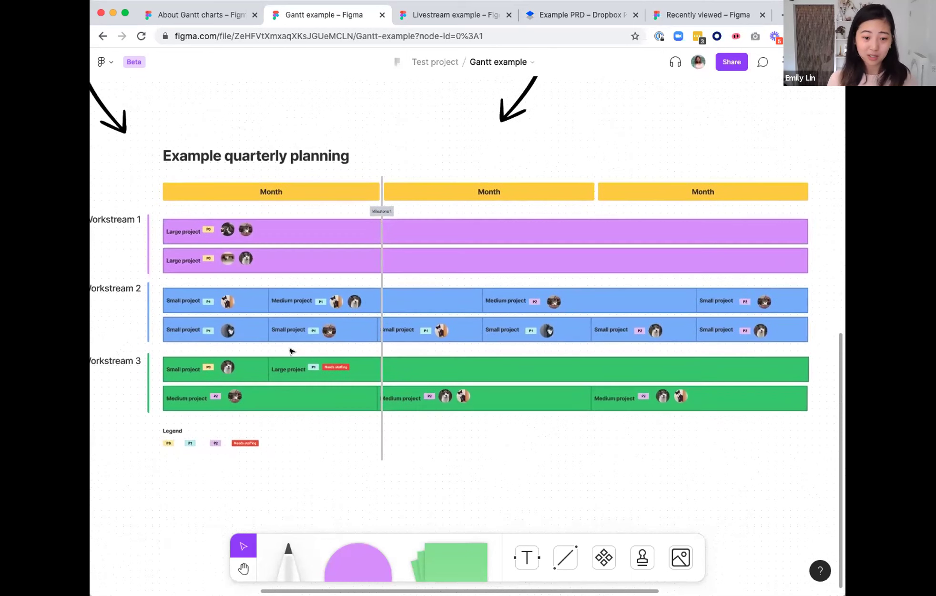
scroll(290, 351, "left", 2)
scroll(290, 351, "down", 1)
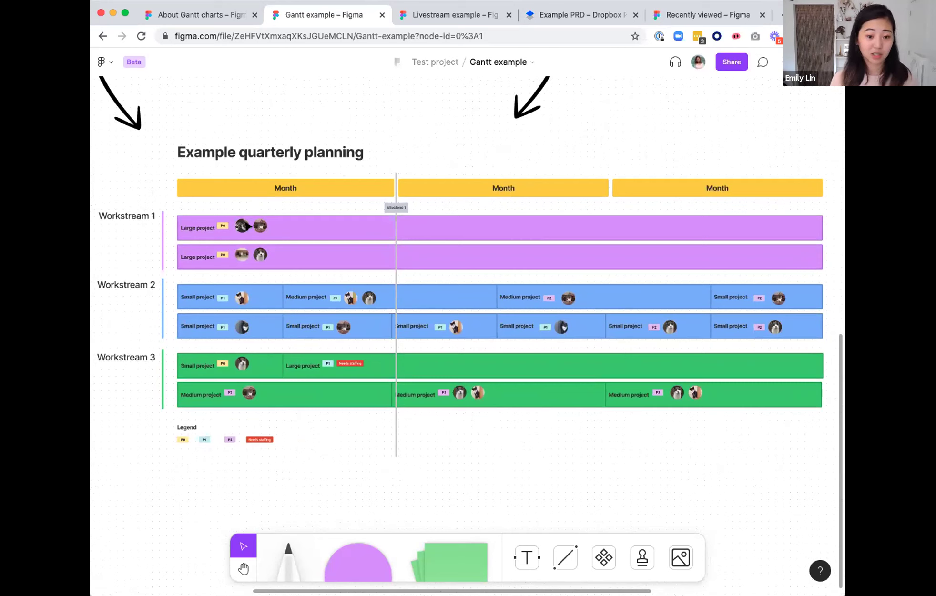
scroll(180, 194, "right", 2)
scroll(180, 195, "up", 1)
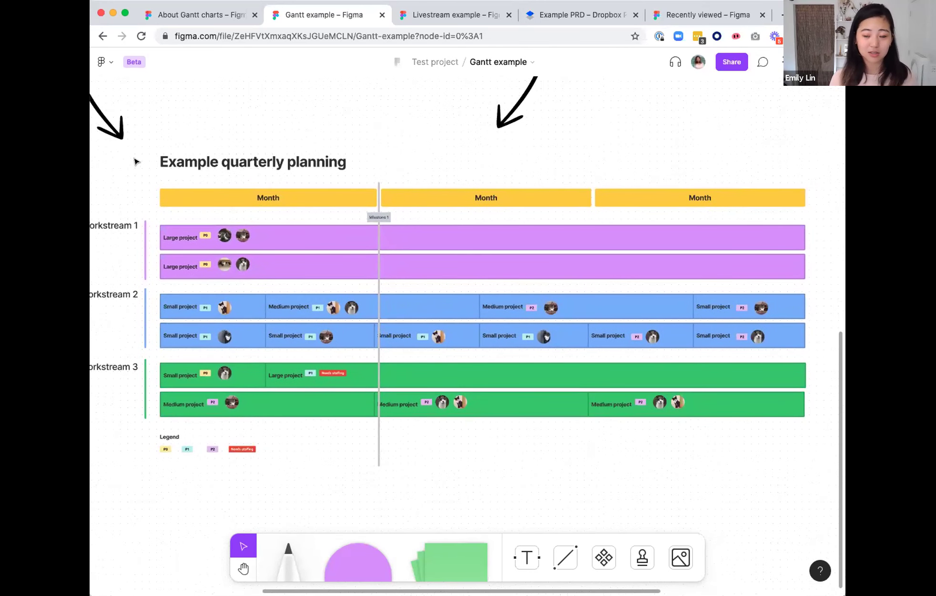
scroll(135, 162, "left", 1)
scroll(135, 162, "up", 1)
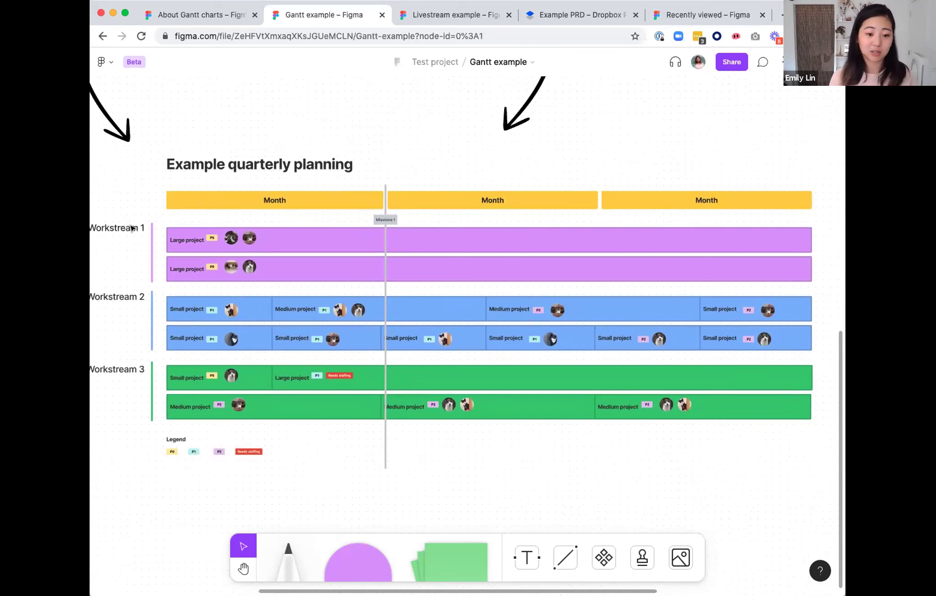
scroll(132, 228, "down", 1)
scroll(132, 228, "left", 1)
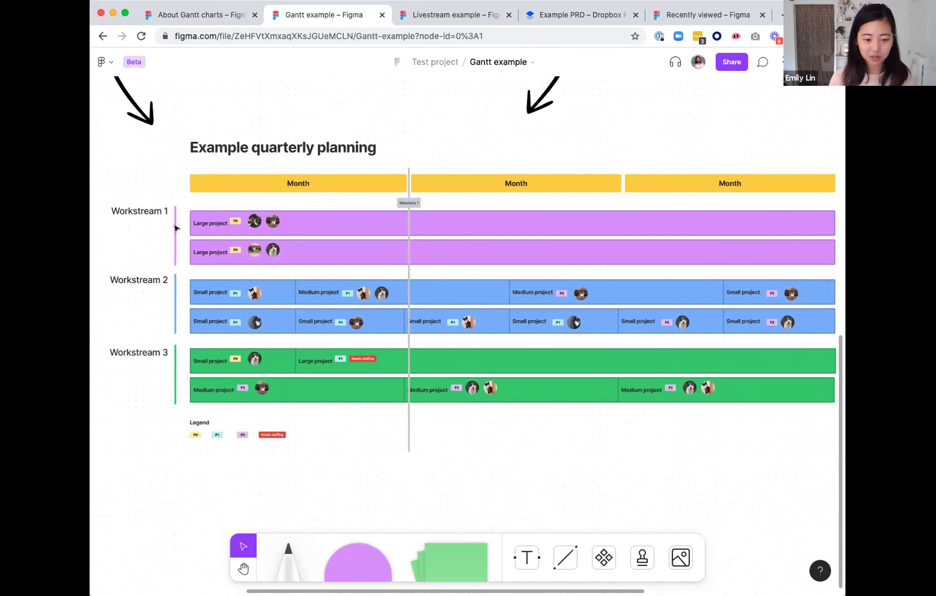
Inspect the purple line beside Workstream 1 and look over the projects in the quarterly plan.
left_click(174, 231)
left_click(175, 232)
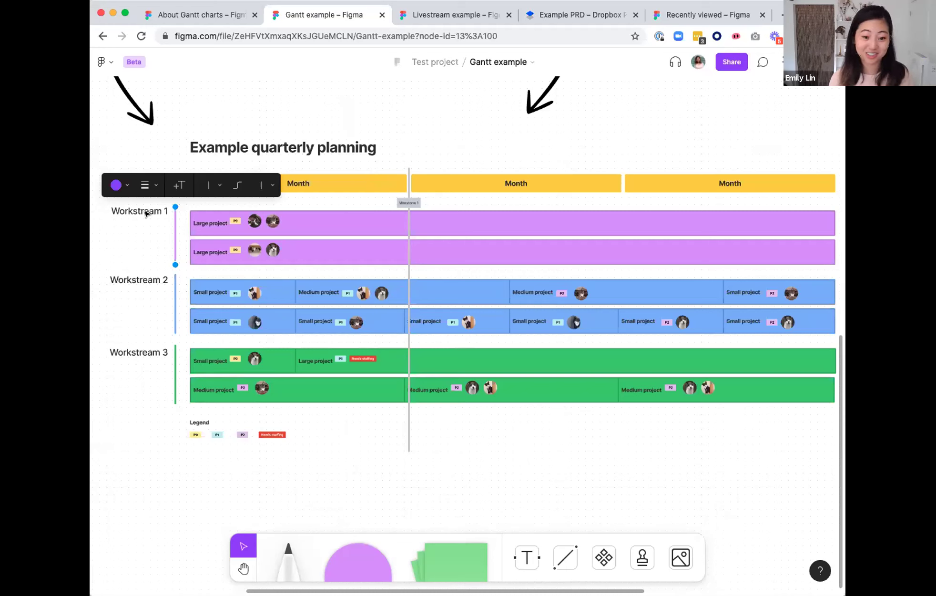
left_click(340, 426)
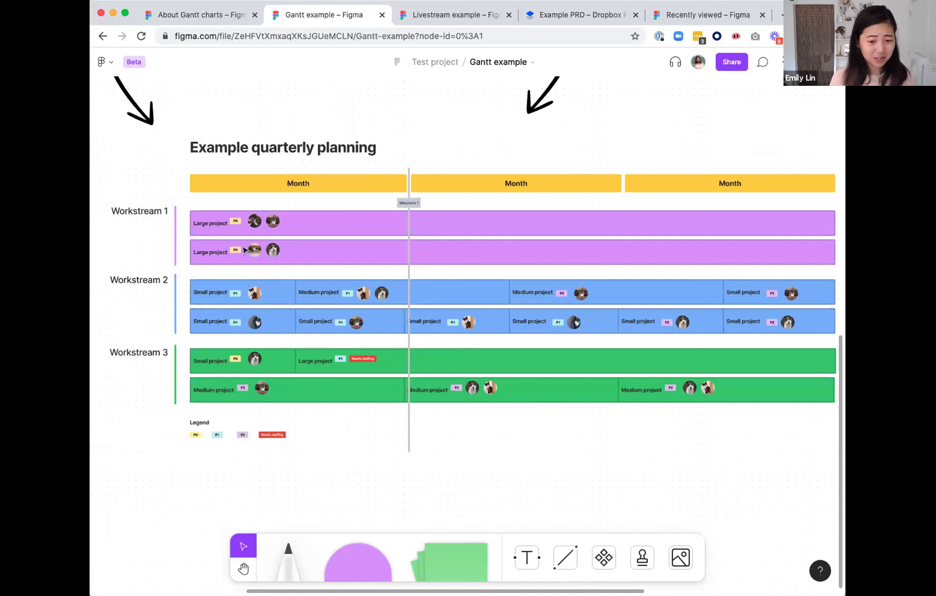
scroll(345, 239, "right", 3)
scroll(345, 238, "down", 2)
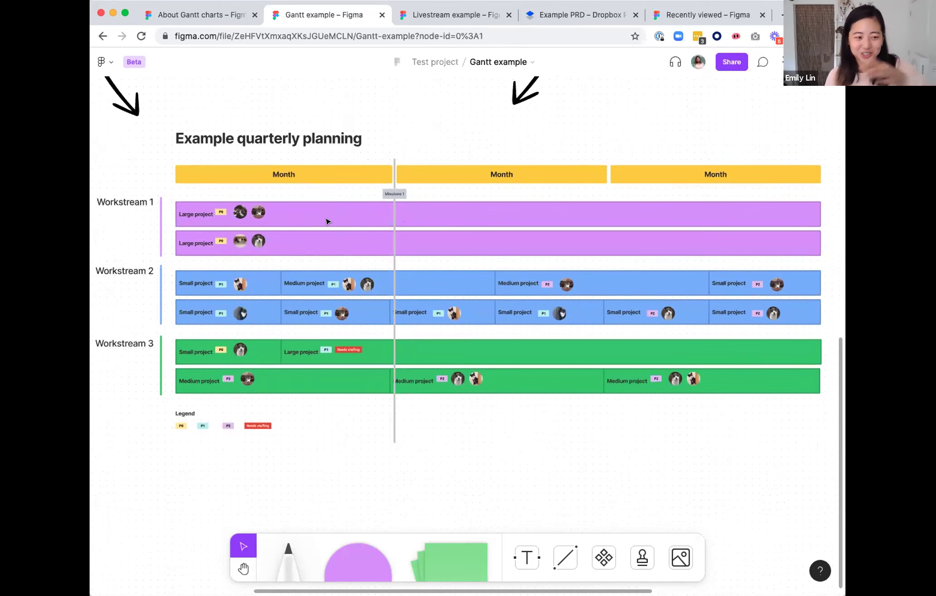
Inspect the Milestone 1 line and its label between the first and second Month bars.
left_click(391, 192)
scroll(381, 193, "right", 2)
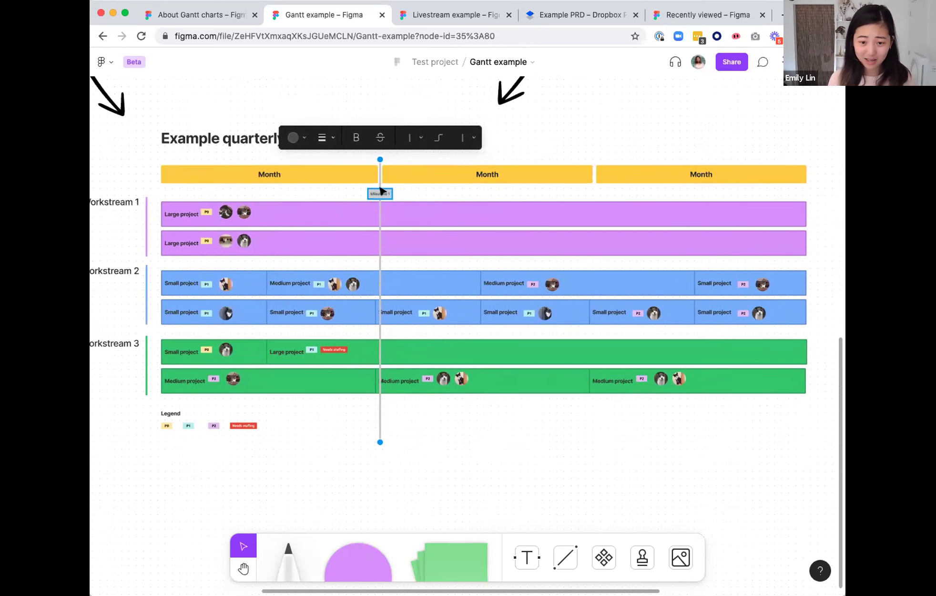
scroll(384, 194, "up", 10)
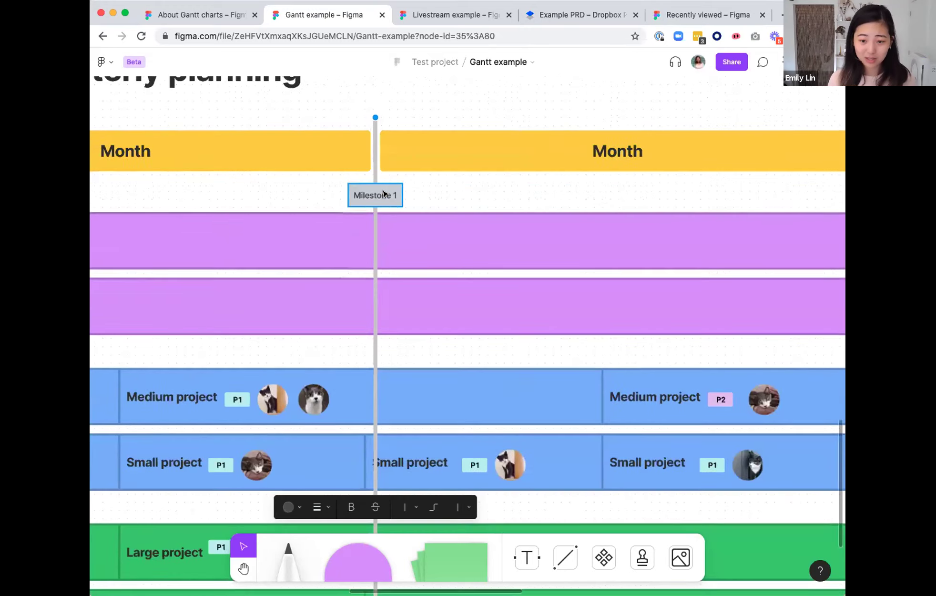
scroll(384, 193, "down", 10)
scroll(477, 381, "right", 2)
left_click(565, 558)
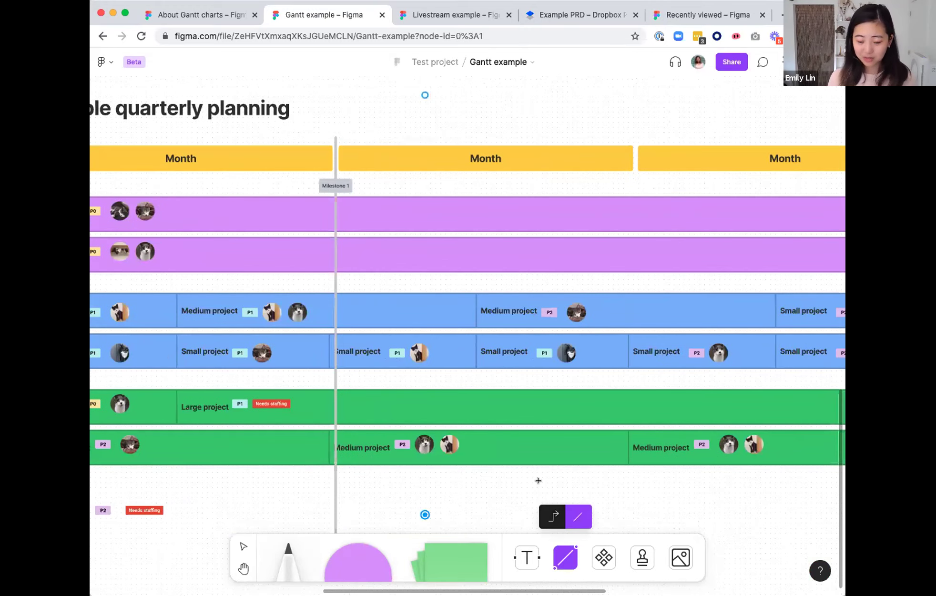
scroll(538, 480, "right", 2)
scroll(538, 480, "down", 5)
scroll(516, 161, "down", 2)
scroll(516, 161, "right", 1)
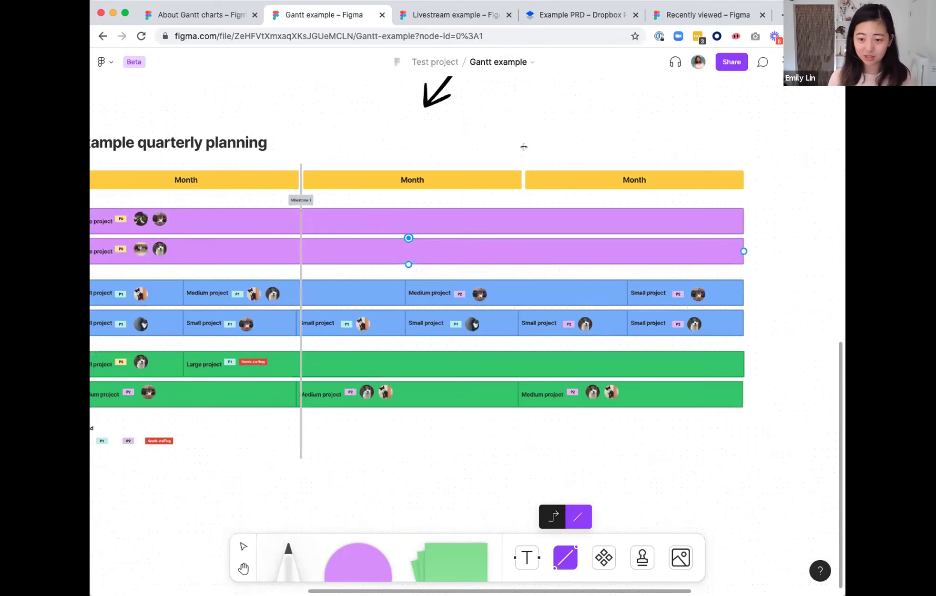
left_click_drag(367, 133, 464, 351)
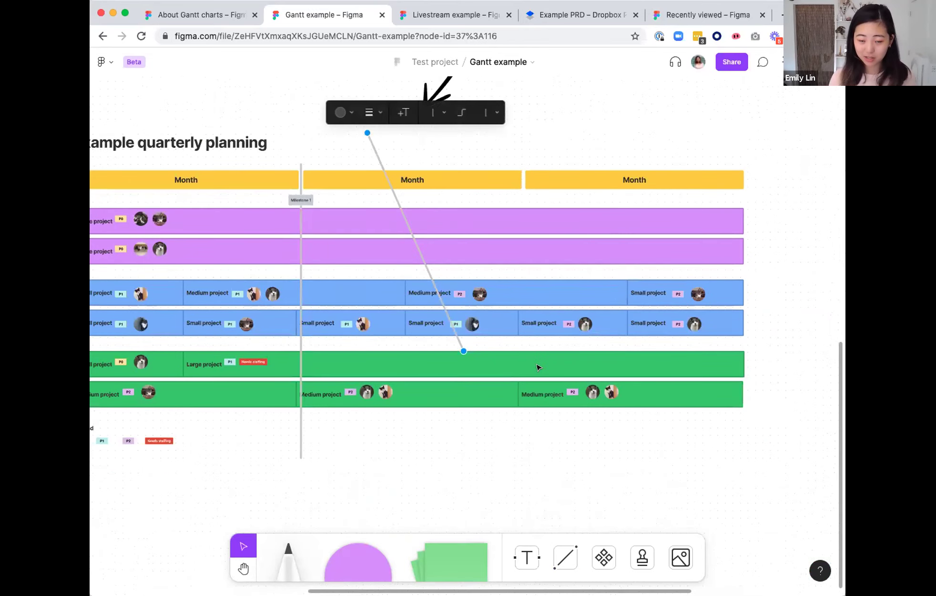
key("super+z")
Draw a straight vertical line through the third Month column, running from above the chart title to below the project rows.
left_click(565, 558)
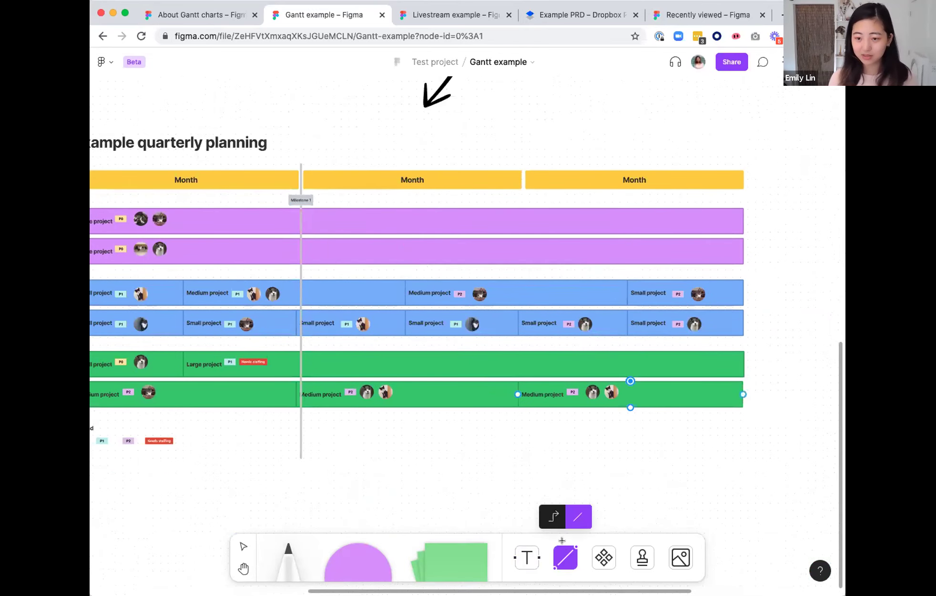
right_click(579, 378)
key("Escape")
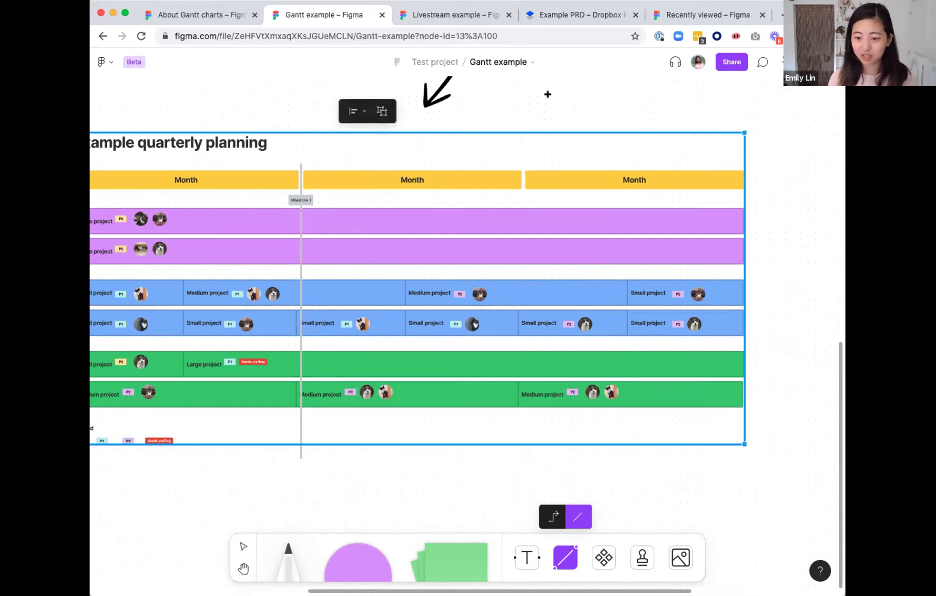
mouse_move(552, 97)
left_mouse_down()
mouse_move(627, 398)
mouse_move(601, 485)
left_mouse_up()
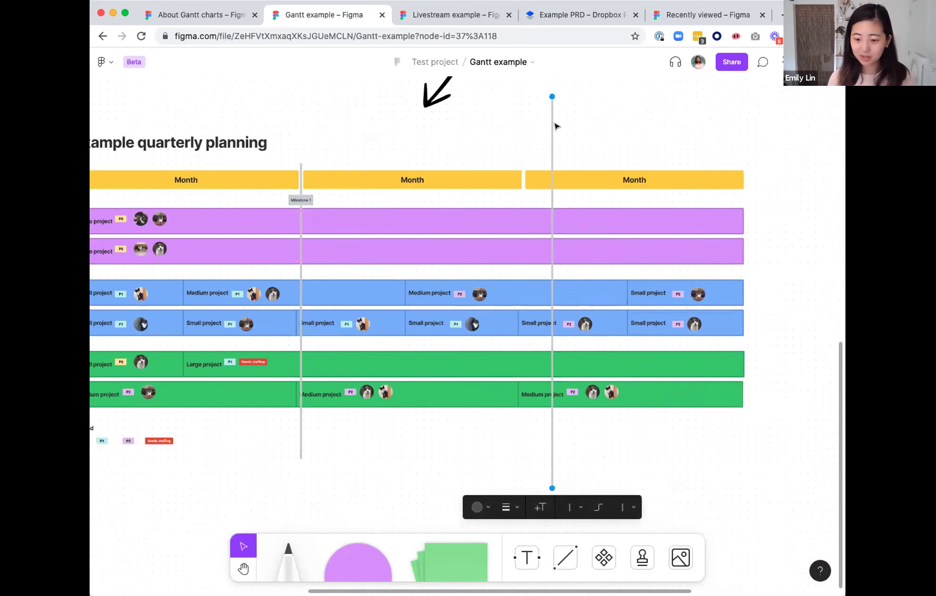
Label the new vertical line "Milestone 2" and move the label up to just beneath the third Month bar.
key("Return")
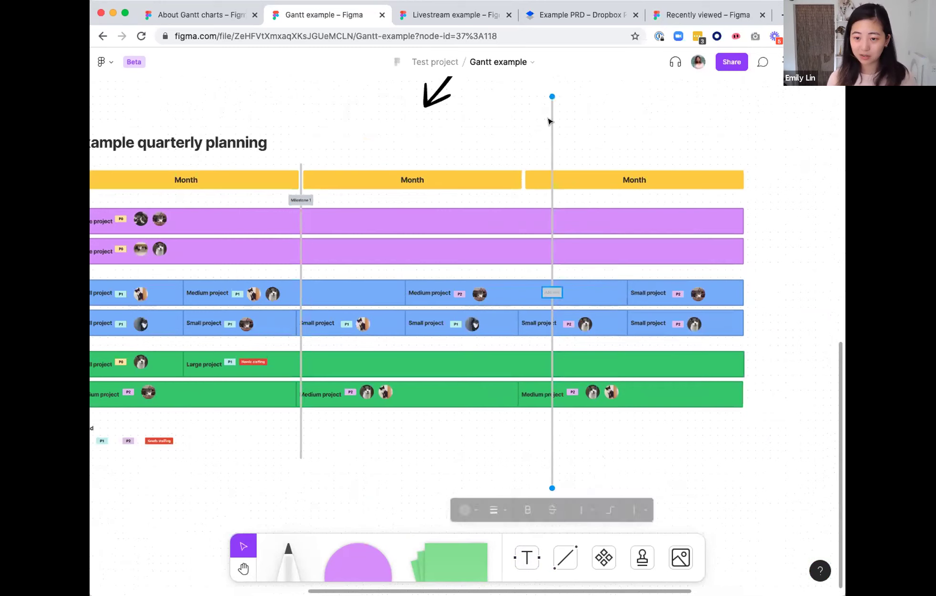
type("M")
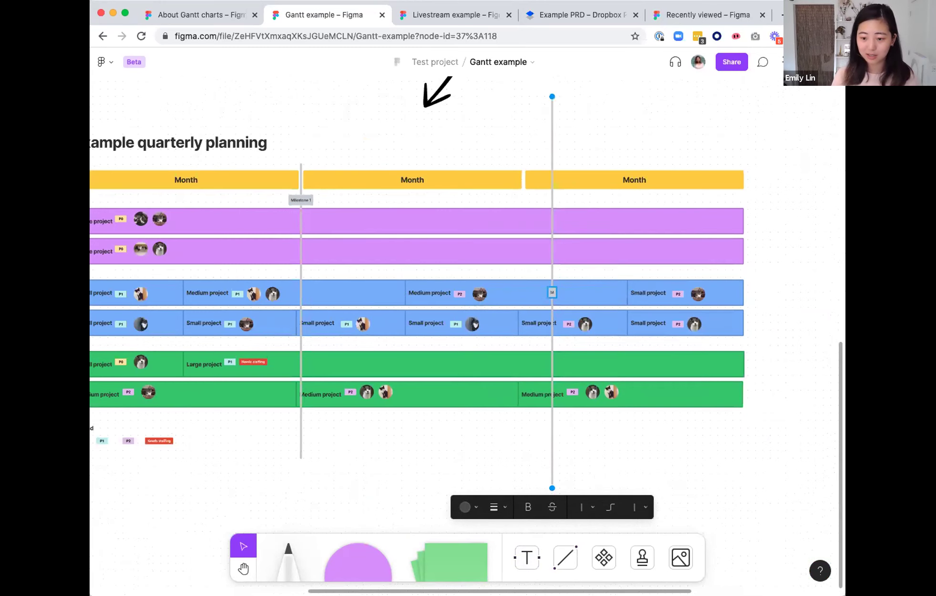
type("ilestone 2")
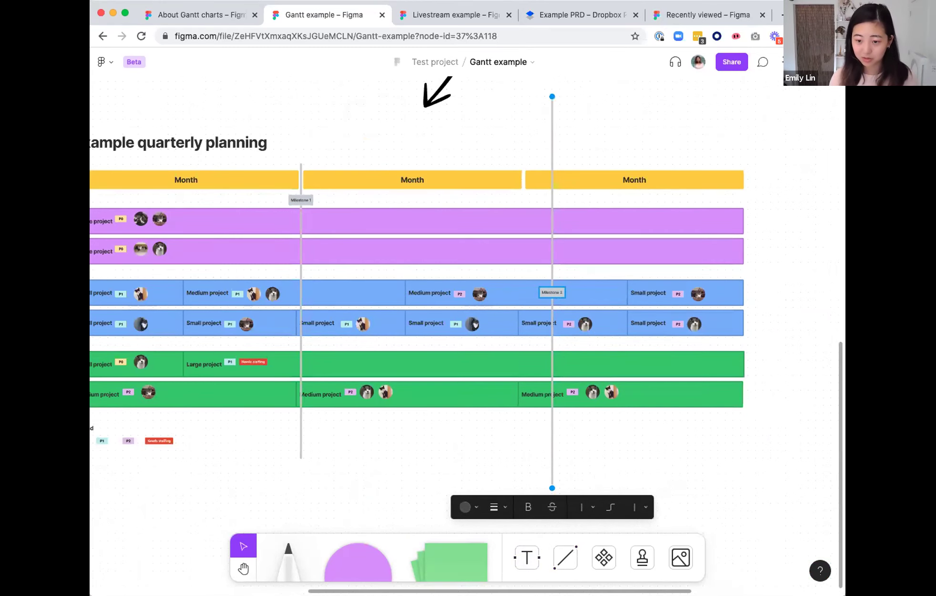
scroll(507, 229, "up", 2)
scroll(507, 229, "up", 2)
scroll(507, 229, "down", 2)
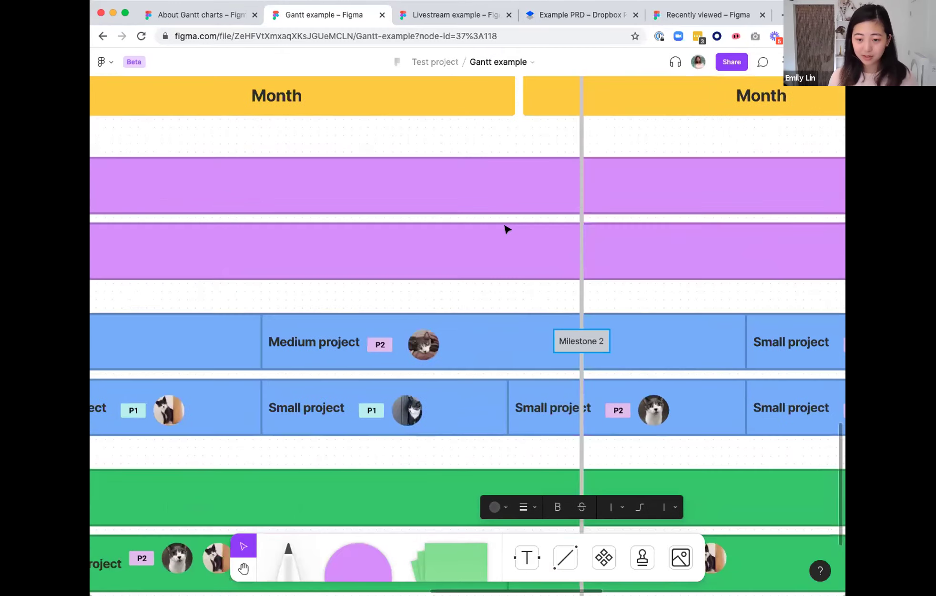
scroll(498, 263, "down", 3)
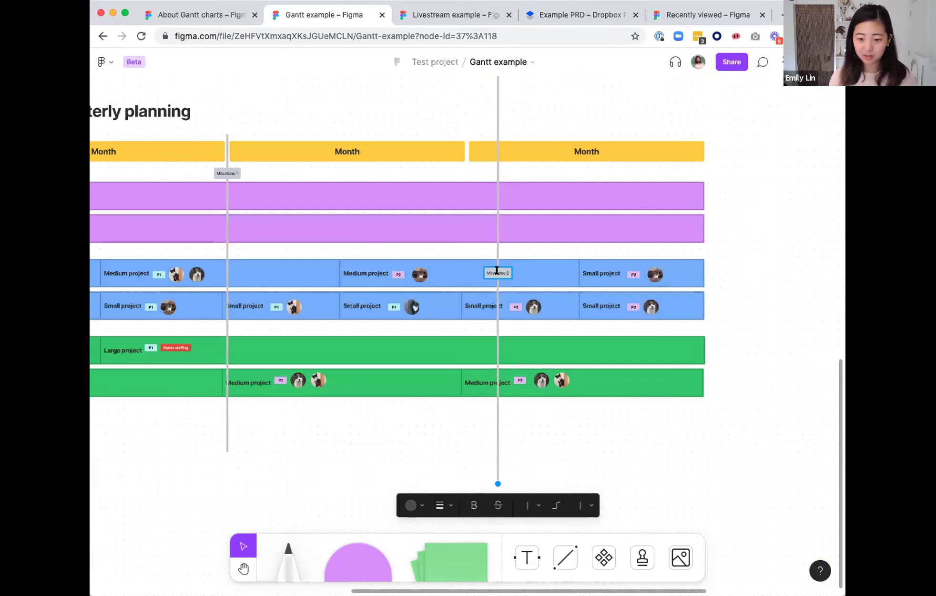
left_click(432, 445)
left_click_drag(497, 276, 501, 171)
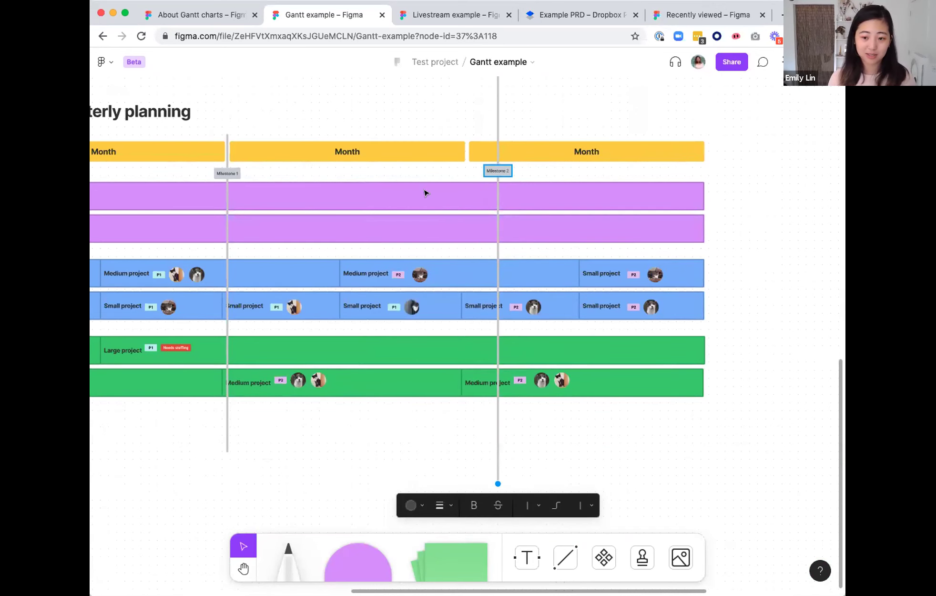
Send the Milestone 1 and Milestone 2 lines together behind the project bars.
scroll(384, 214, "left", 2)
scroll(384, 214, "up", 1)
scroll(384, 214, "down", 5)
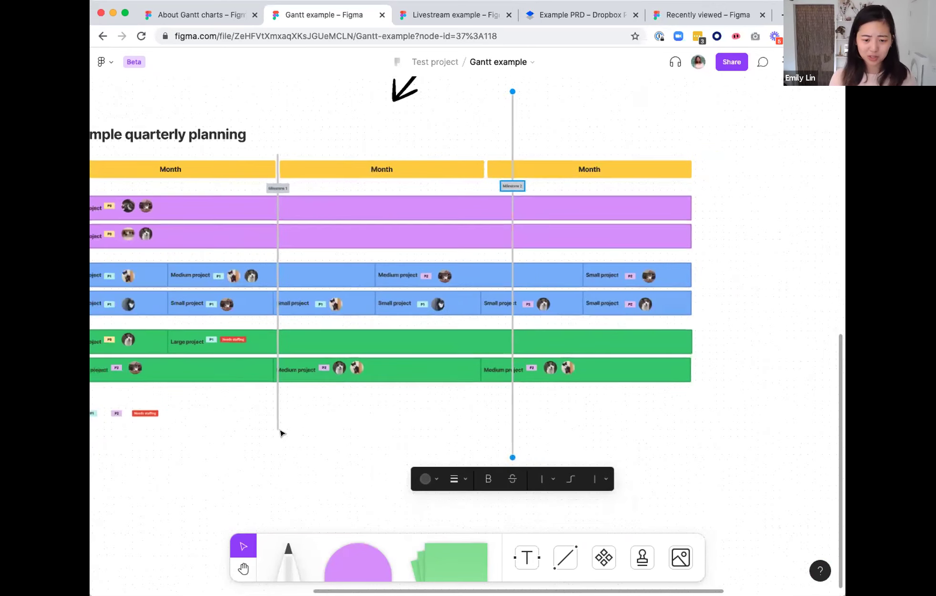
left_click(284, 392, "shift")
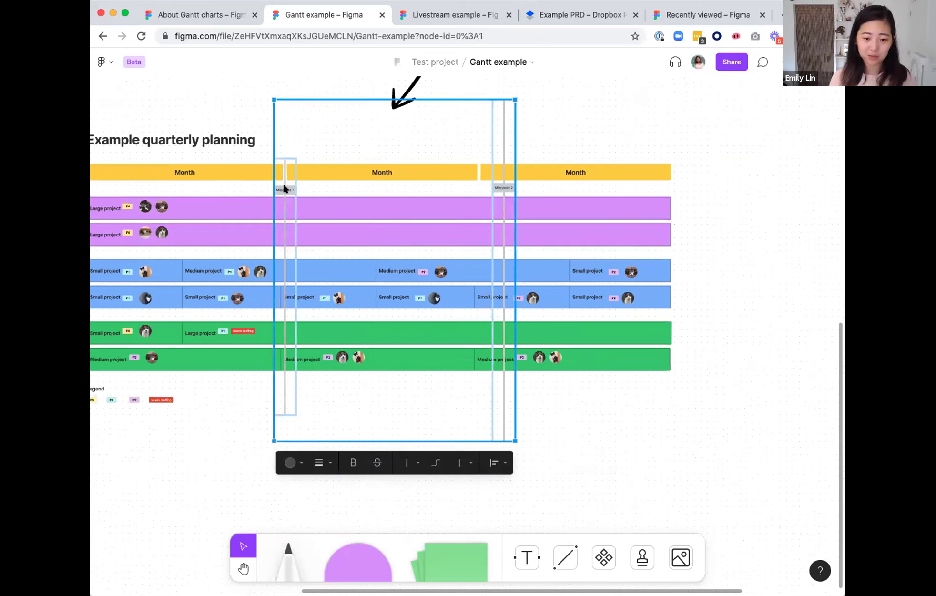
right_click(284, 188)
left_click(336, 240)
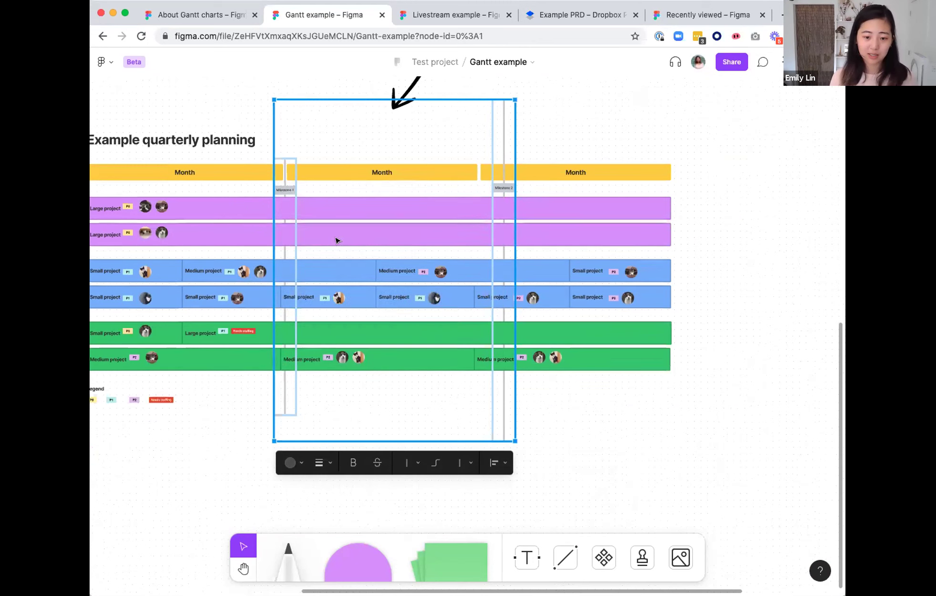
left_click(632, 442)
scroll(335, 279, "up", 2)
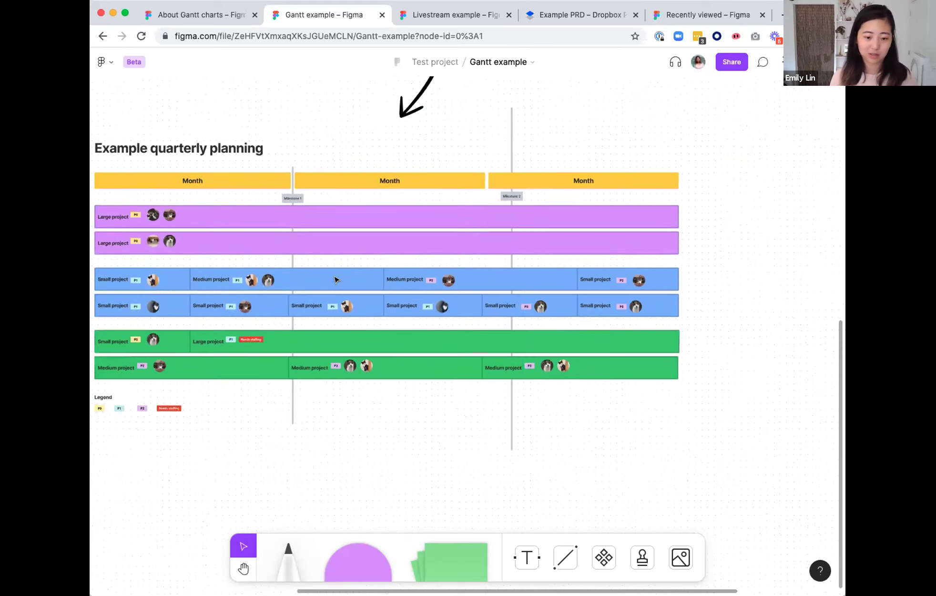
scroll(336, 279, "up", 1)
scroll(190, 188, "down", 3)
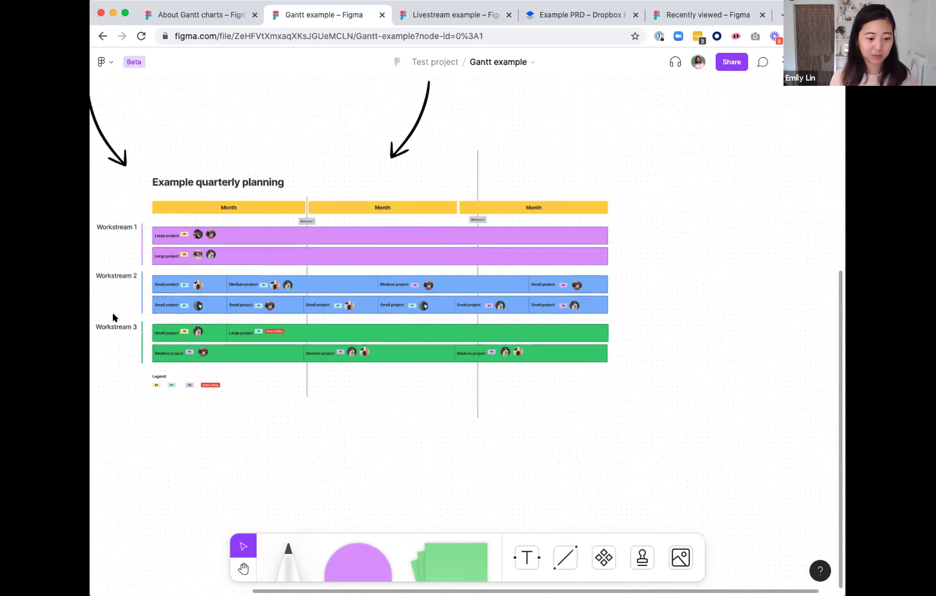
scroll(403, 390, "up", 3)
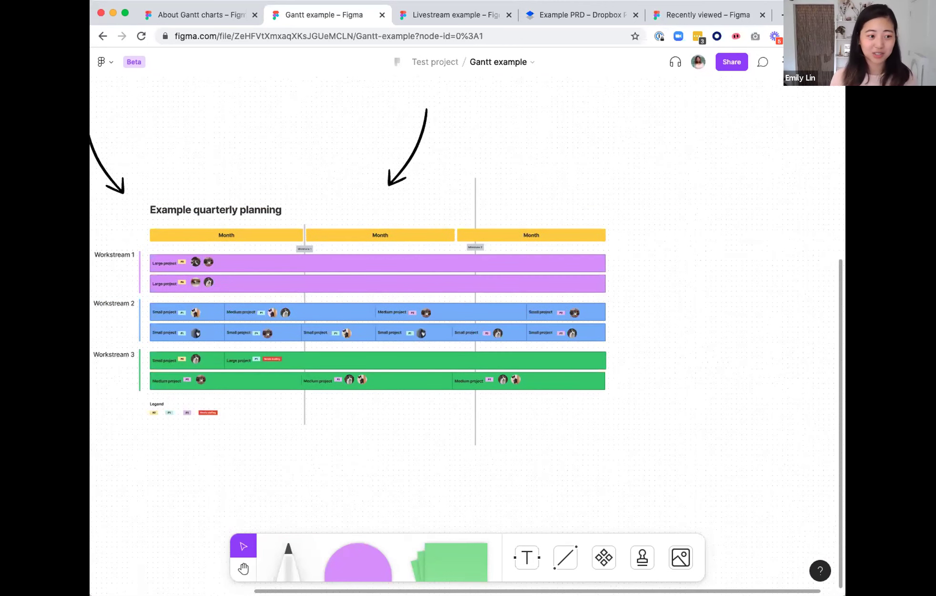
Go to the Livestream example file and examine the feature freeze, code freeze and launch lines in the Week by week plan.
left_click(449, 15)
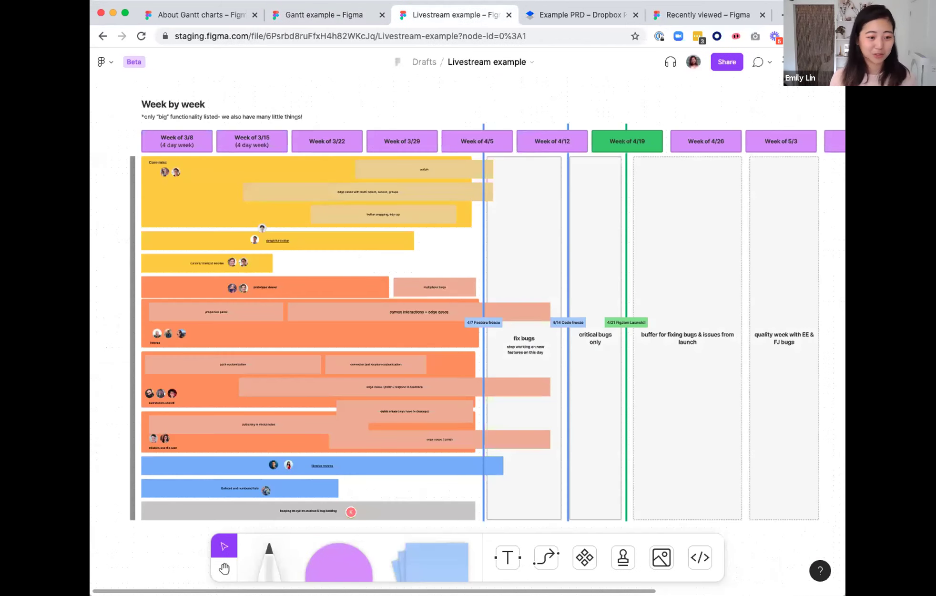
scroll(254, 239, "down", 2)
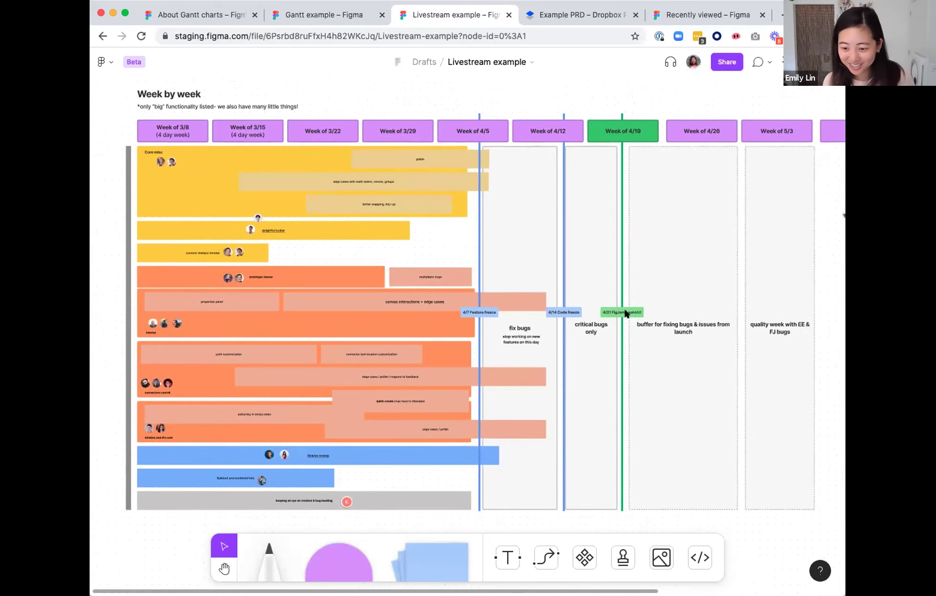
scroll(626, 313, "up", 5)
scroll(577, 311, "down", 1)
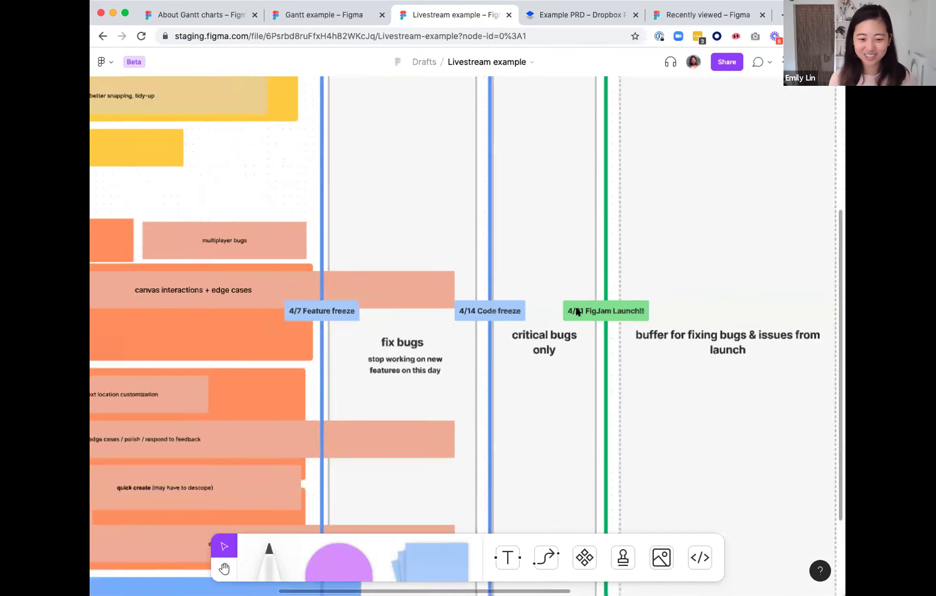
scroll(577, 311, "down", 6)
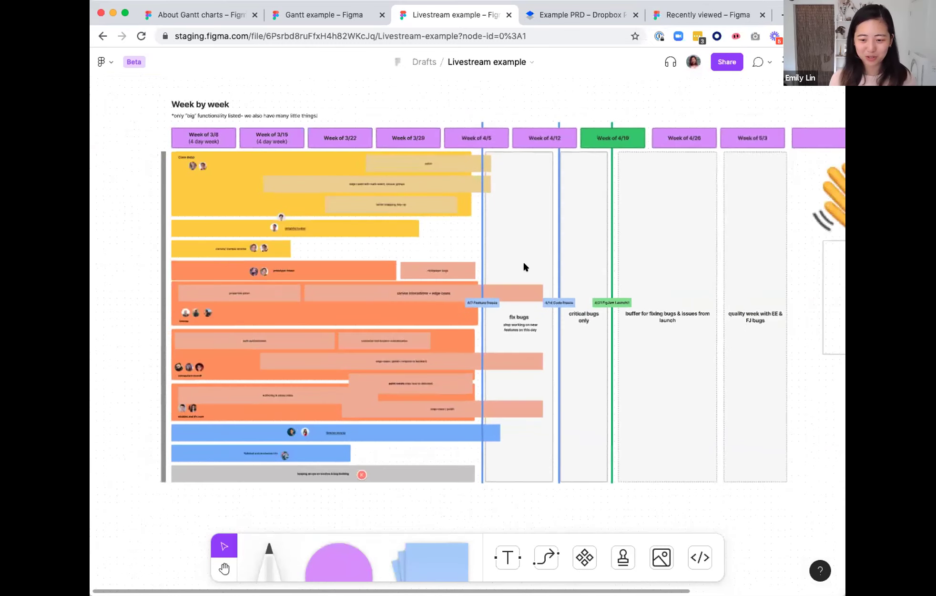
scroll(524, 266, "down", 1)
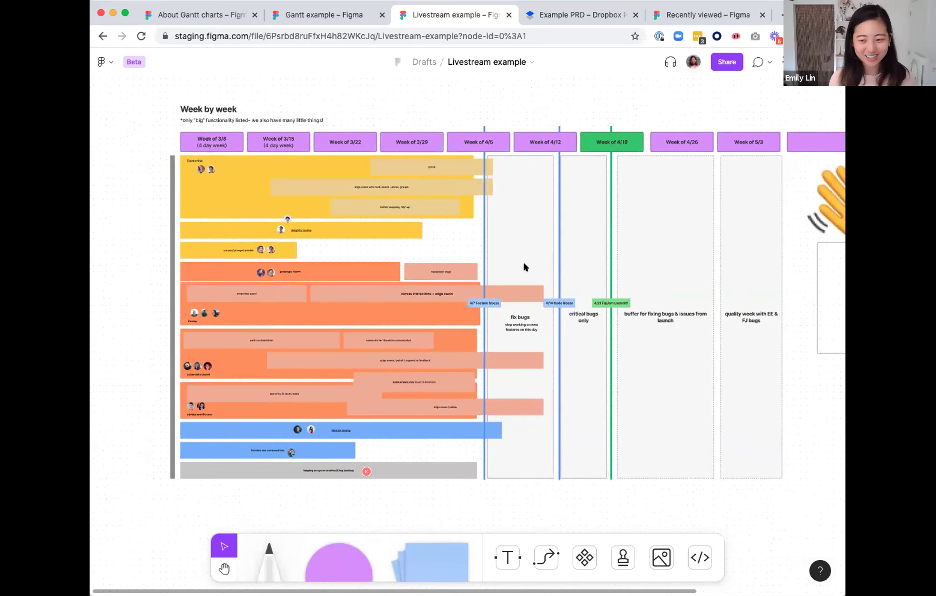
Examine the weekly column headers and the Core misc block in the Week by week plan.
scroll(526, 267, "right", 2)
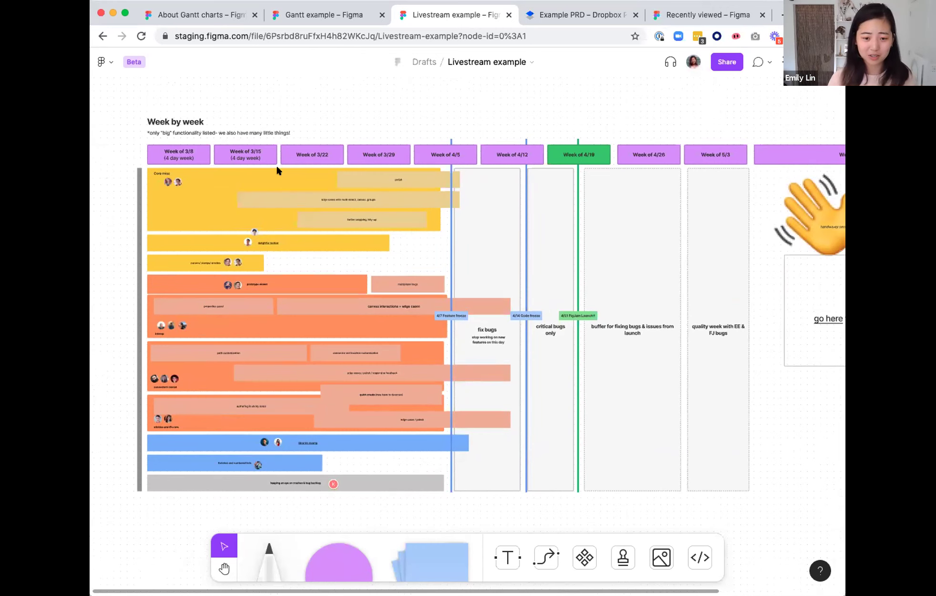
scroll(277, 167, "down", 1)
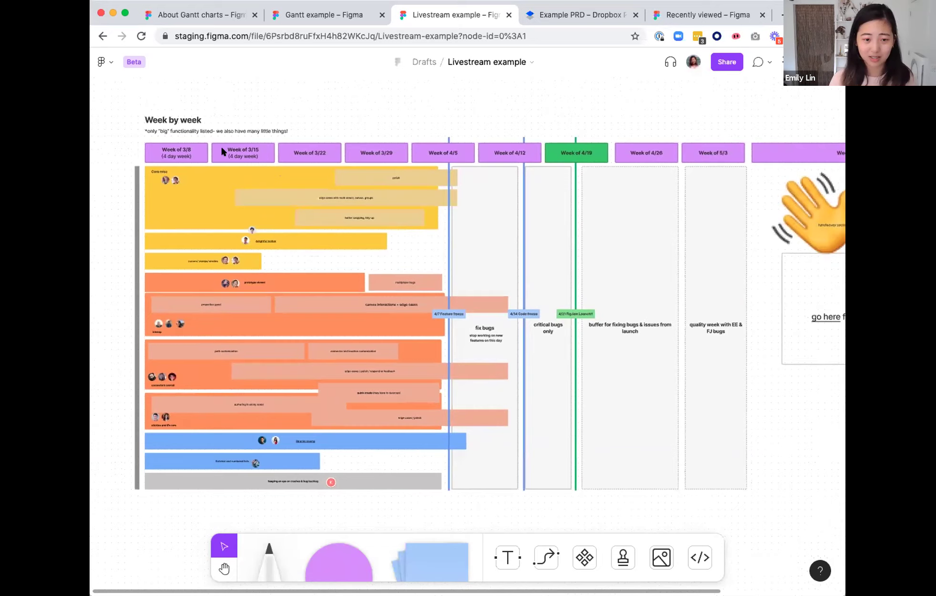
scroll(221, 145, "up", 5)
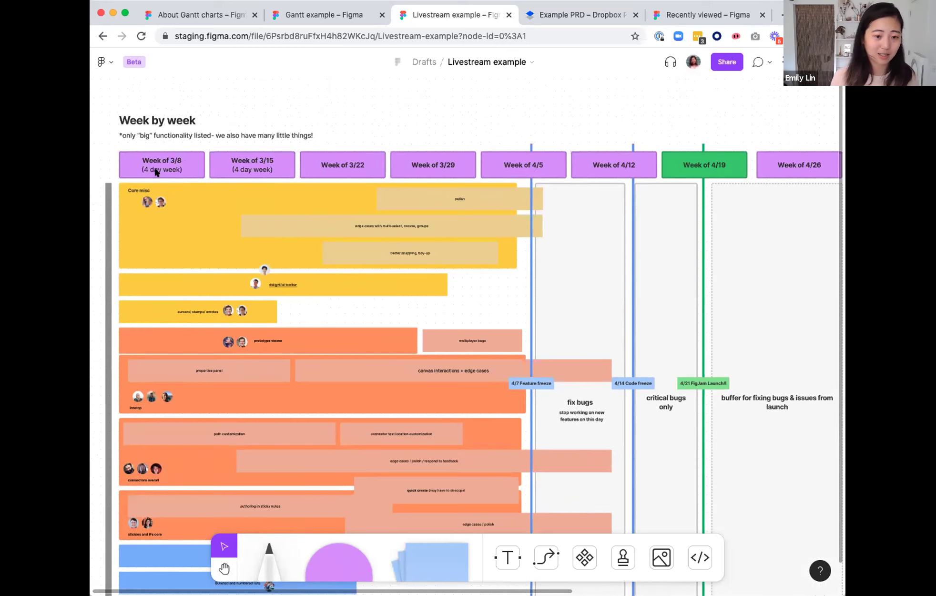
scroll(260, 173, "down", 5)
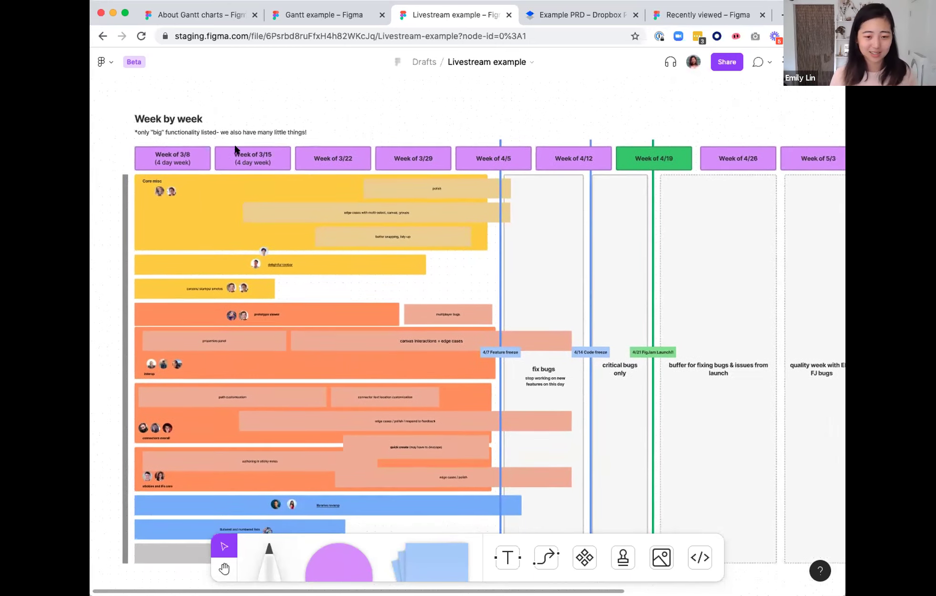
scroll(231, 151, "down", 2)
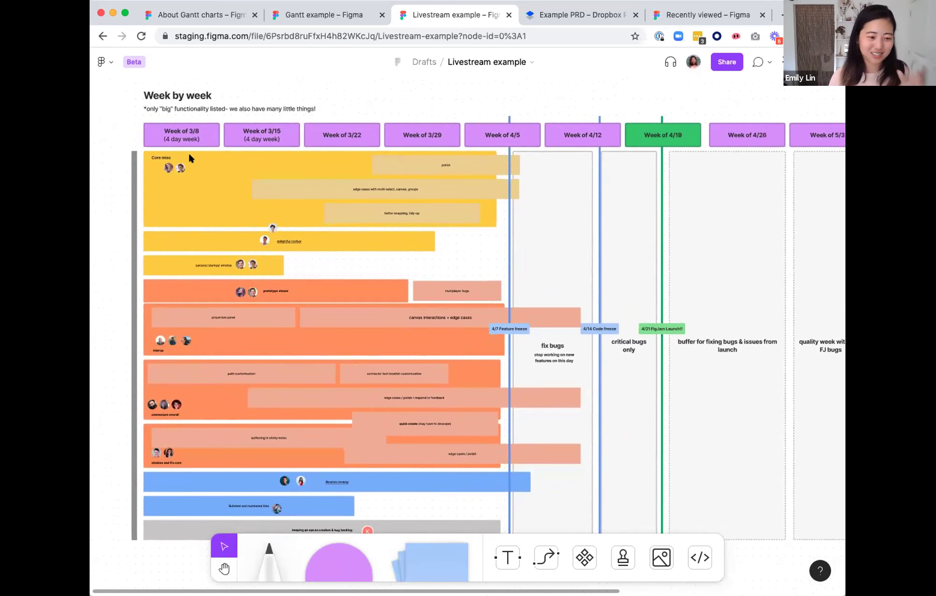
scroll(202, 162, "down", 1)
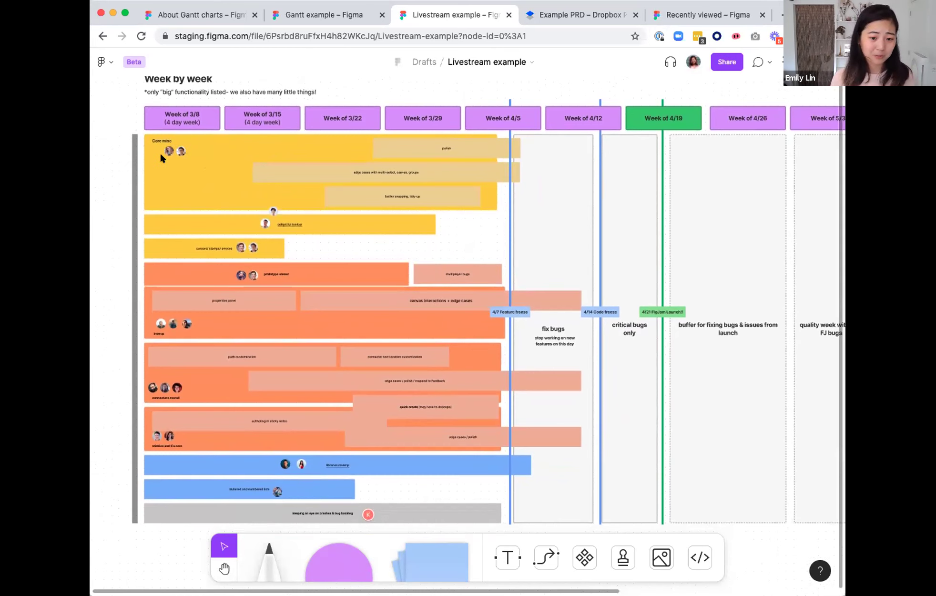
Look over the orange workstream blocks, their nested tasks and assigned faces, and the bug-fixing columns beside them.
scroll(160, 158, "down", 1)
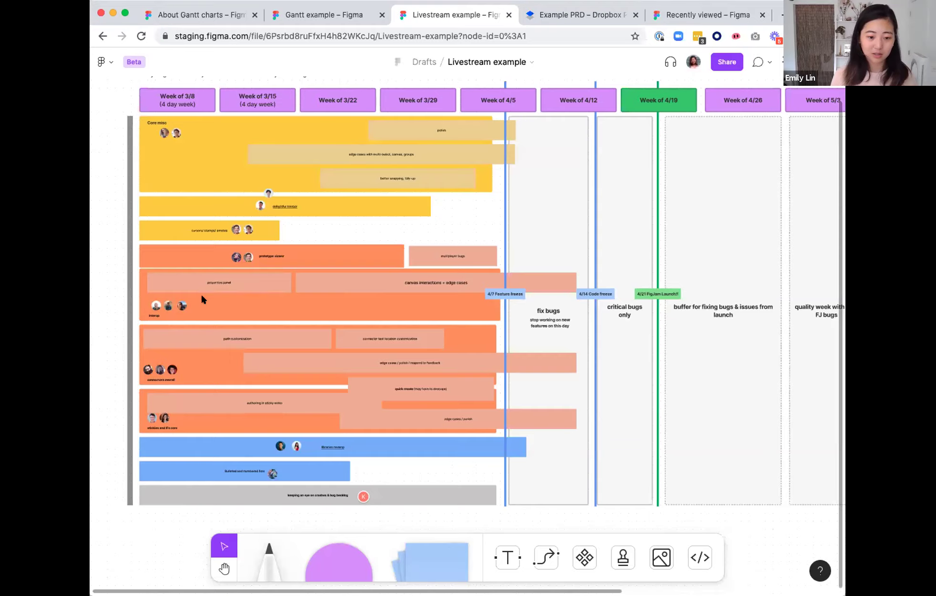
scroll(202, 299, "up", 5)
scroll(141, 325, "down", 3)
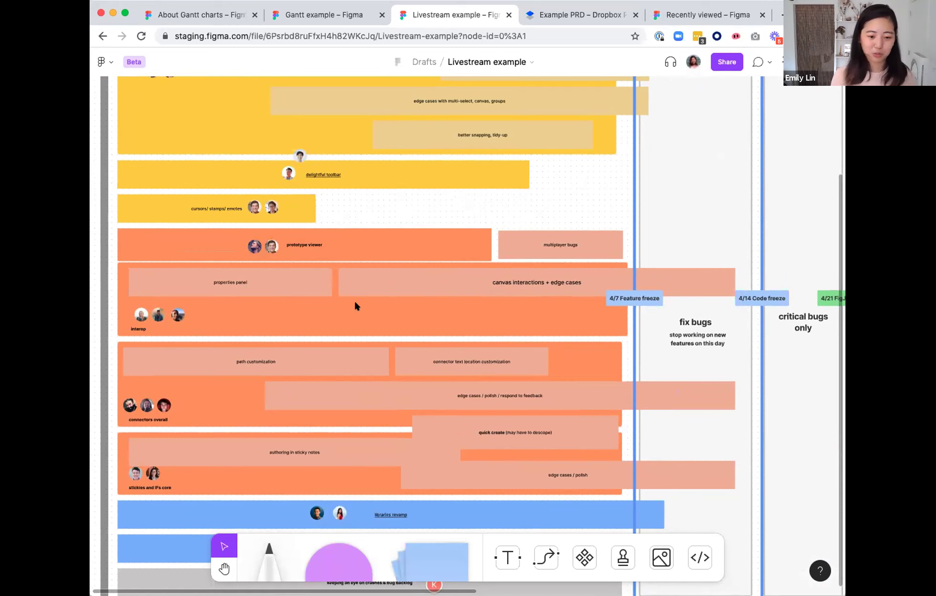
scroll(354, 299, "down", 5)
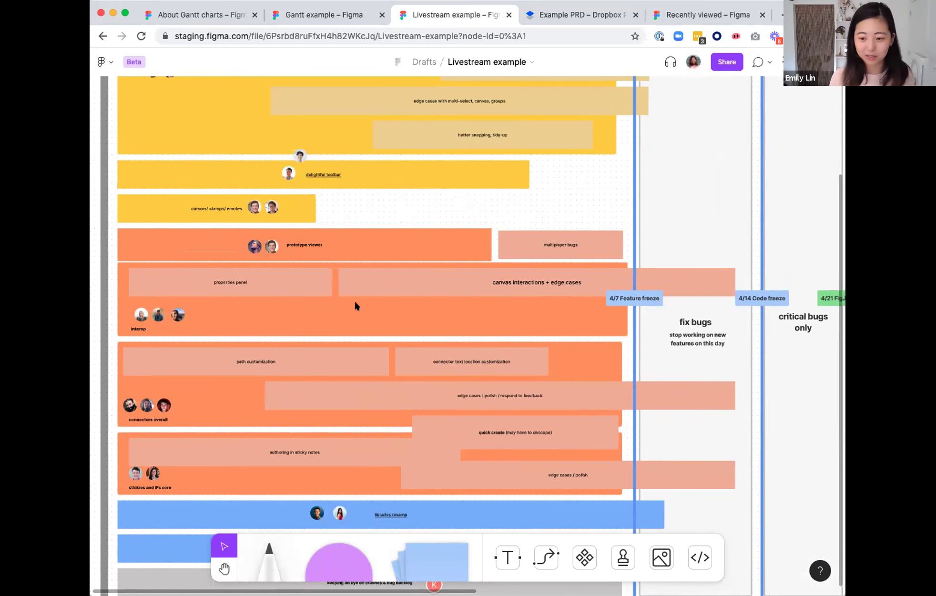
scroll(431, 277, "up", 5)
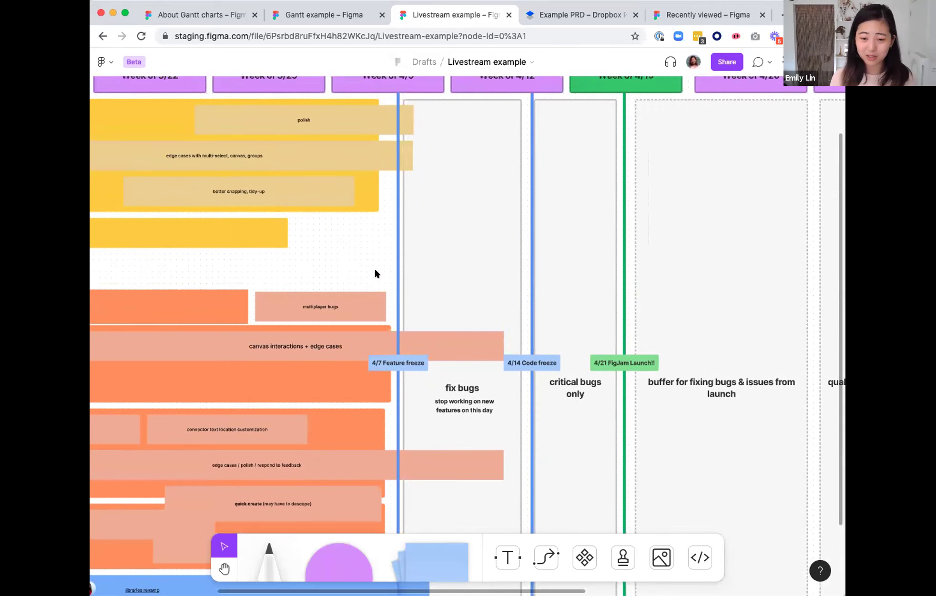
Examine the "fix bugs" and "critical bugs only" columns between the feature freeze, code freeze and launch lines in the whole Week by week plan.
scroll(375, 273, "down", 3)
scroll(375, 273, "down", 5)
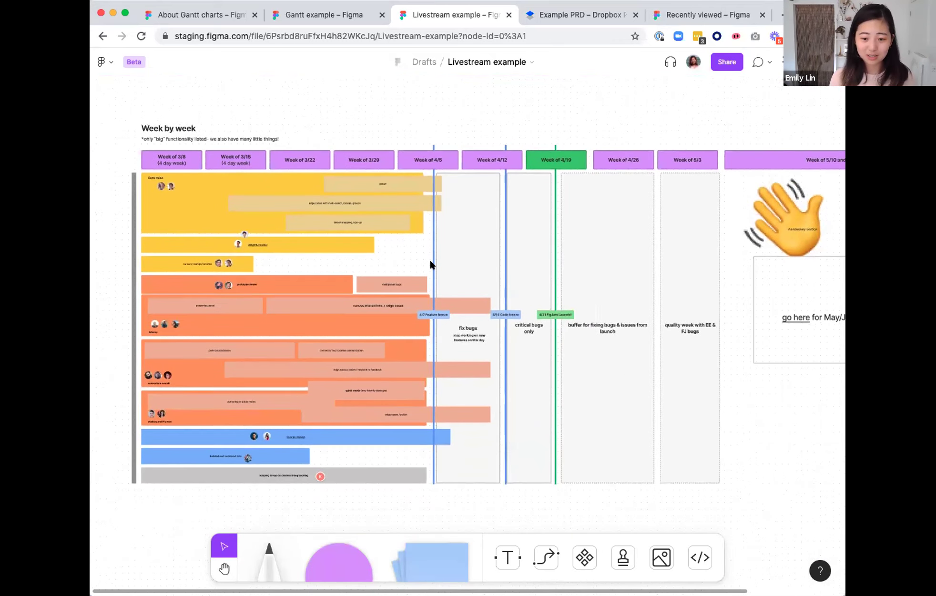
scroll(440, 247, "up", 3)
left_click(439, 247)
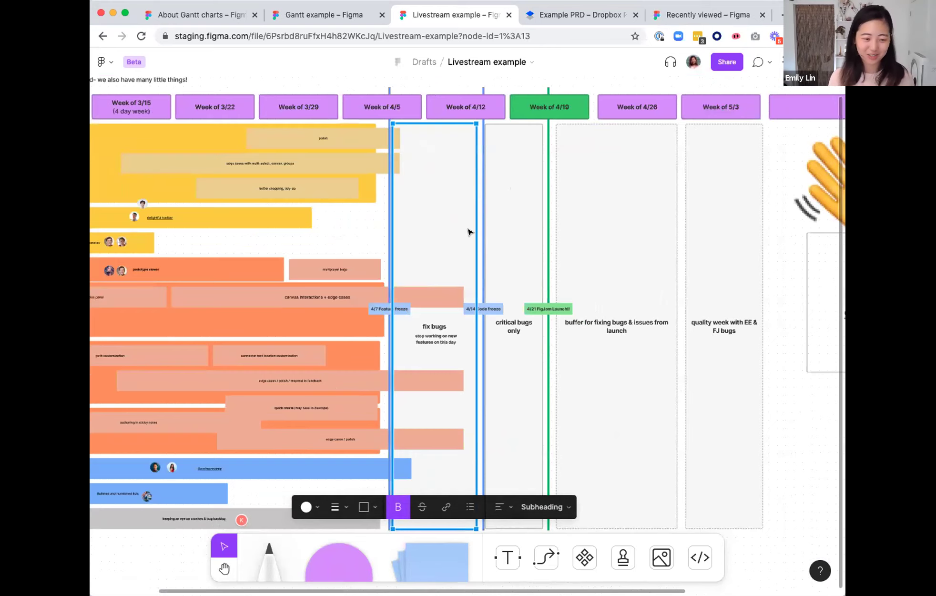
scroll(468, 232, "down", 5)
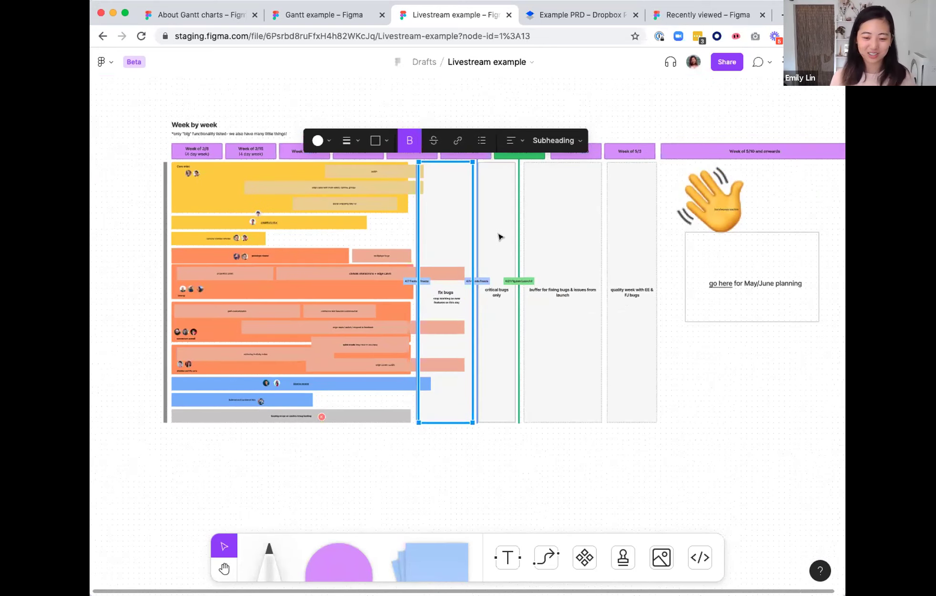
left_click(501, 240)
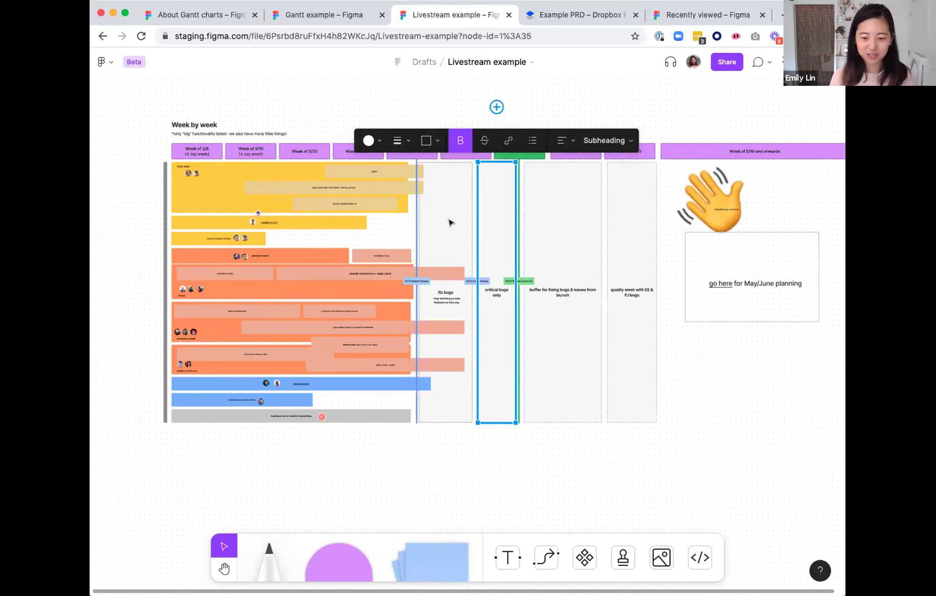
scroll(451, 222, "up", 3)
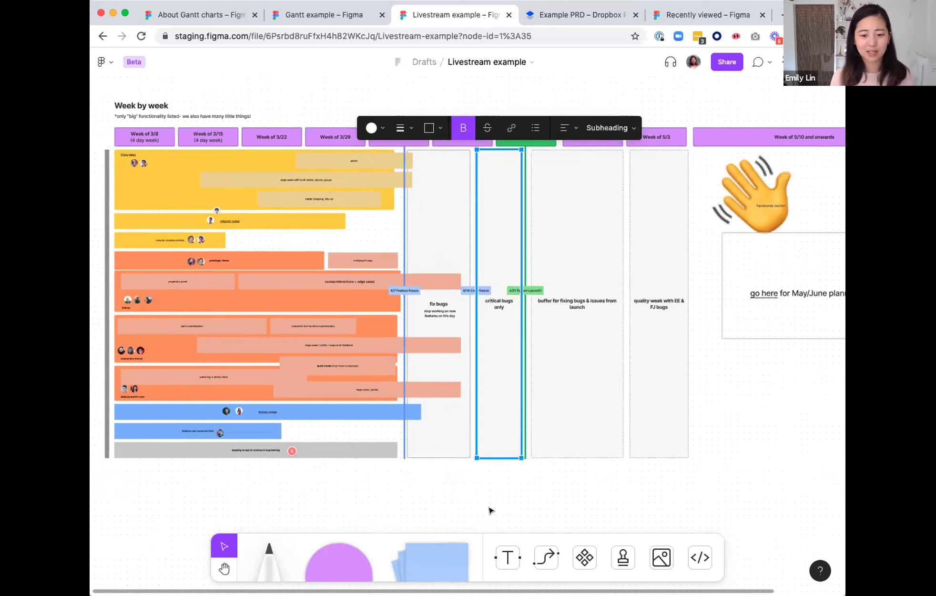
left_click(422, 504)
scroll(99, 287, "left", 2)
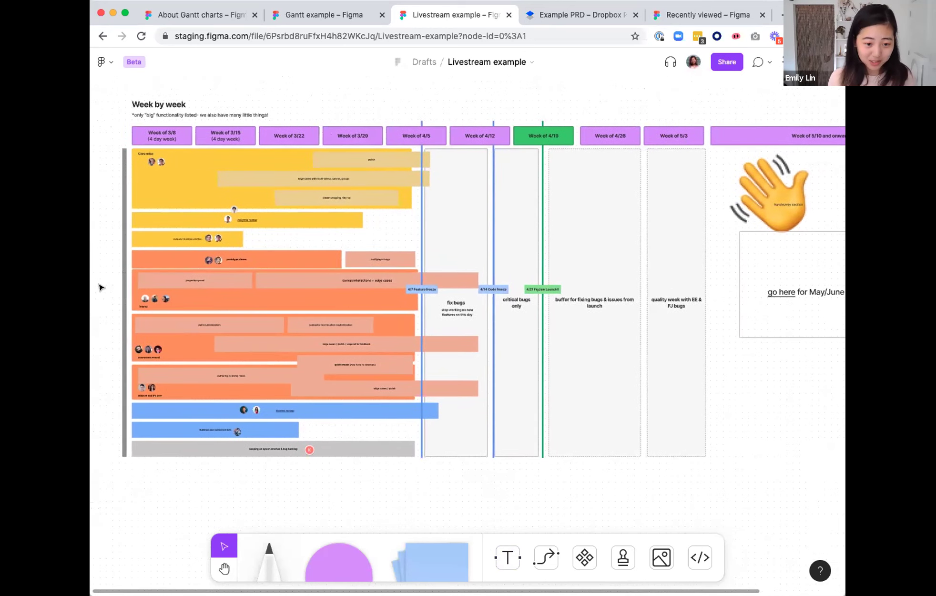
Widen the thin translucent dark bar at the start of the Week by week plan until it covers everything up to the 4/21 FigJam Launch line.
left_click(124, 260)
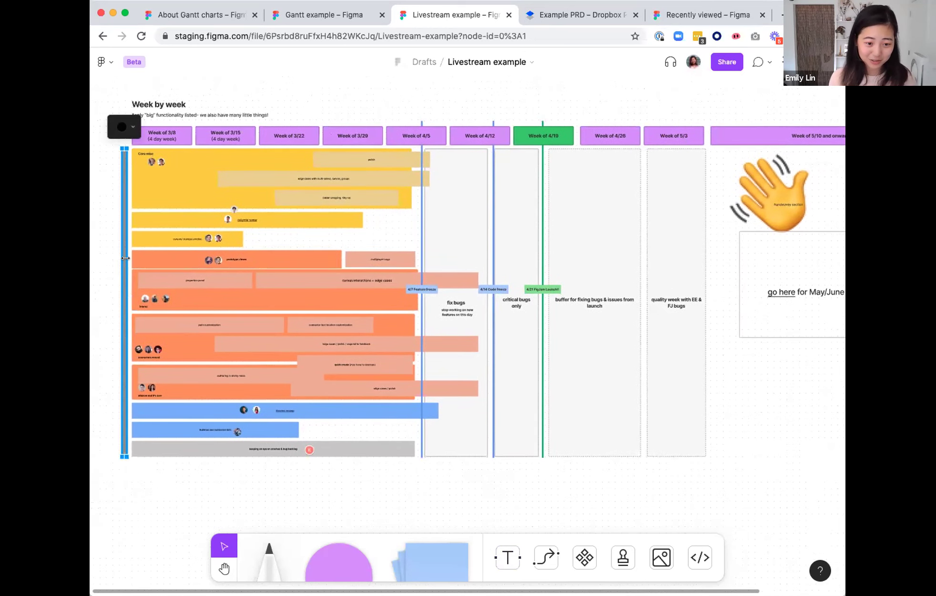
left_click(113, 258)
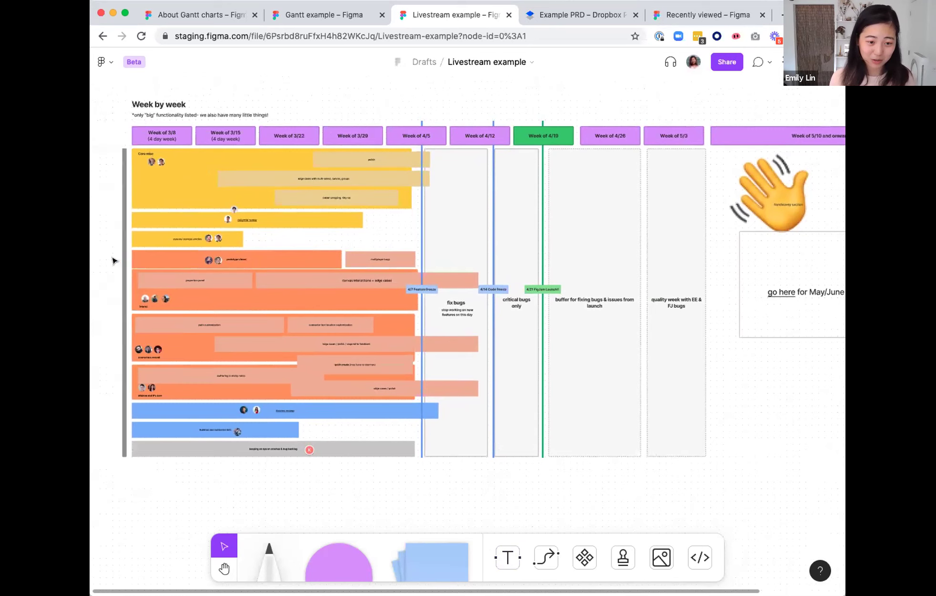
left_click(124, 250)
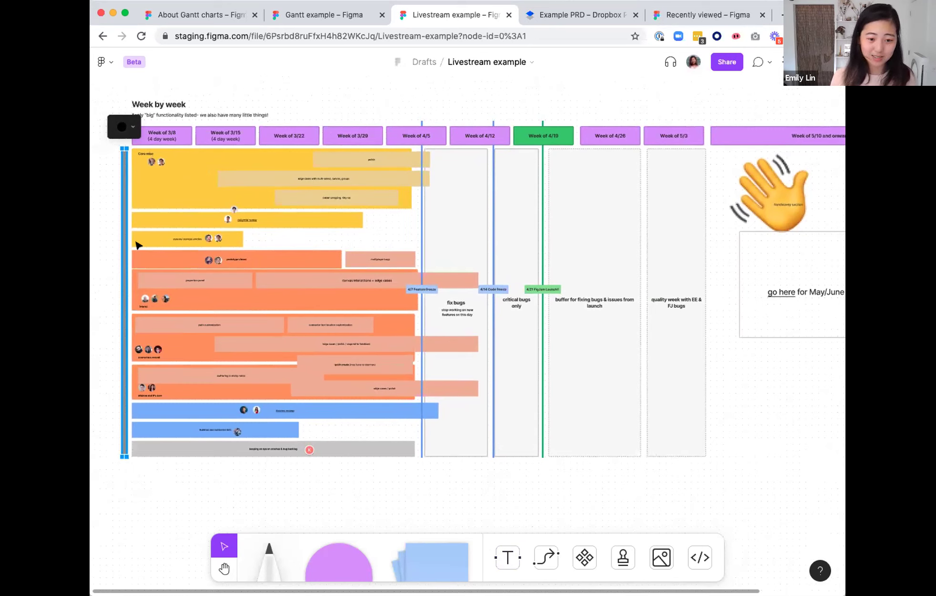
left_click_drag(129, 237, 537, 250)
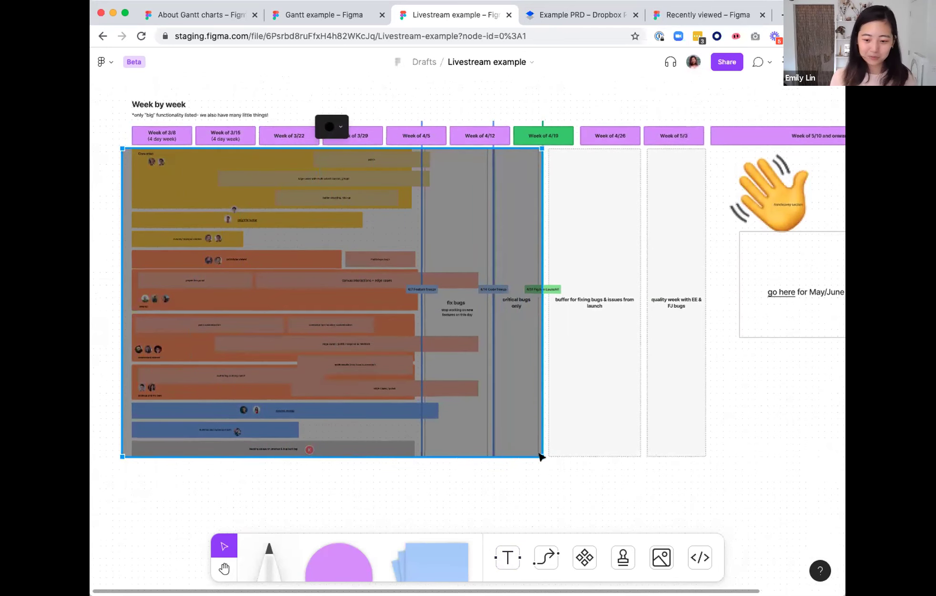
left_click(558, 505)
scroll(440, 189, "up", 2)
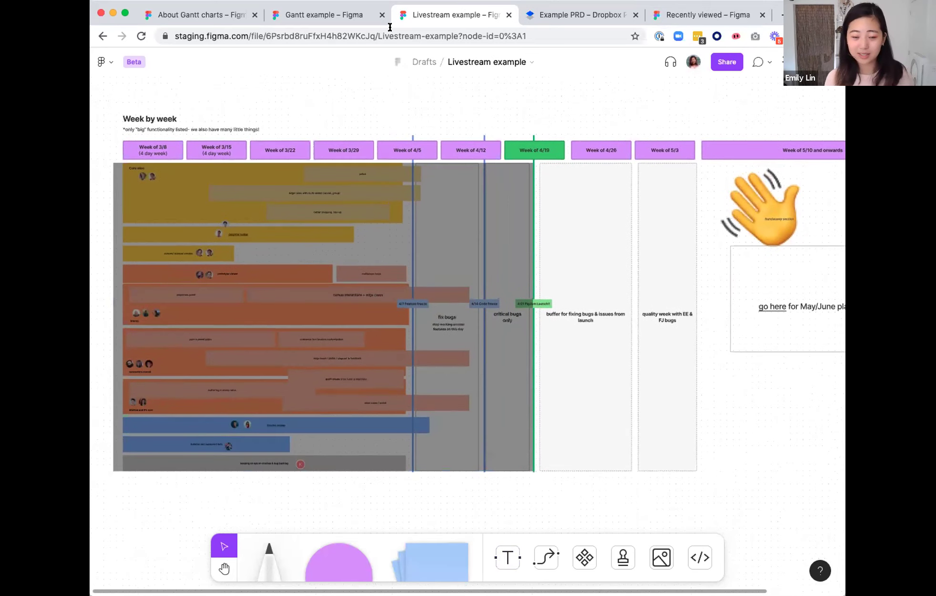
Go to the Gantt example file.
left_click(335, 15)
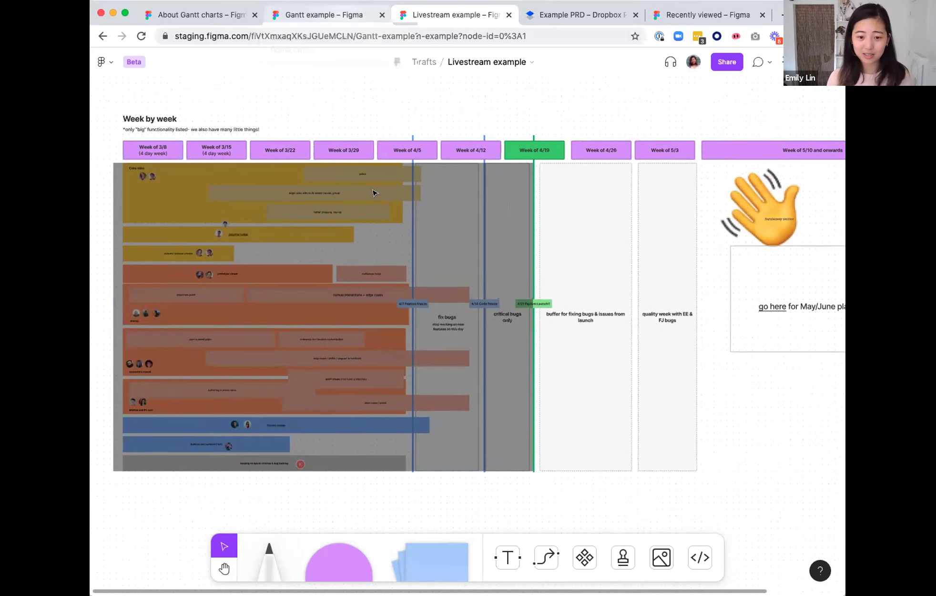